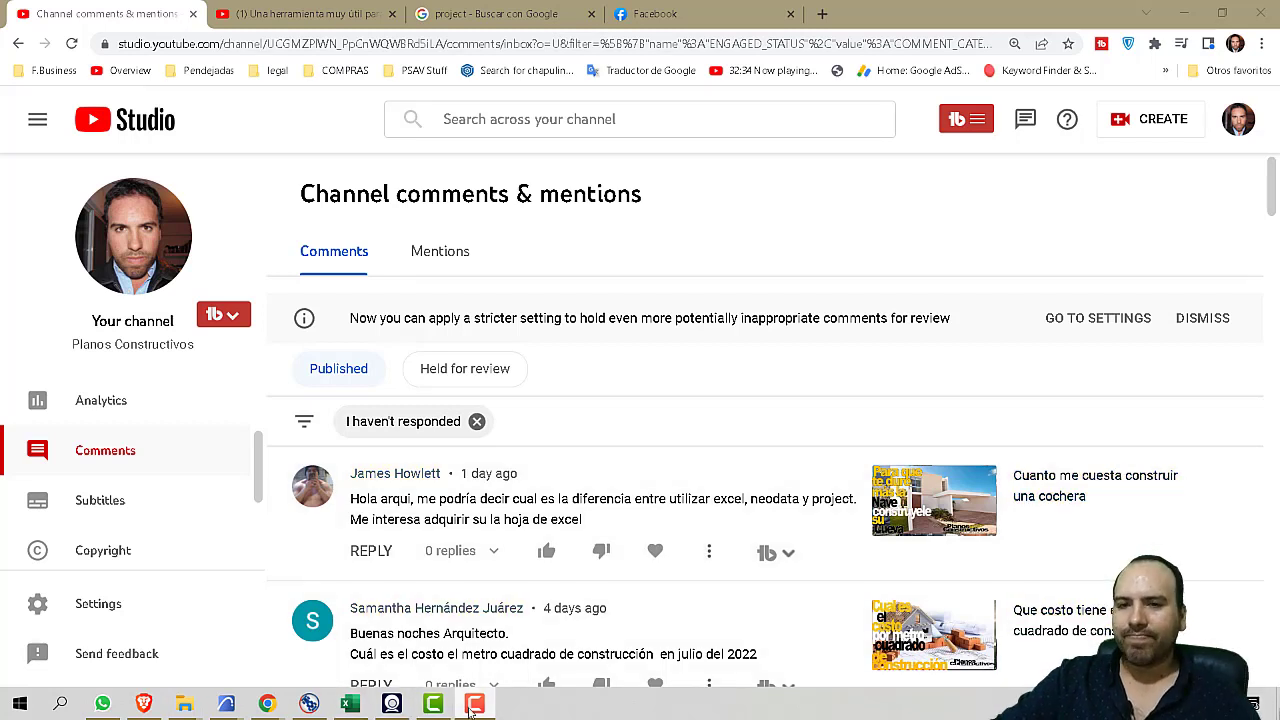
# - In the 01-Control de obra workbook, inspect the first item description's ='$PARTIDAS'!B175 link
pyautogui.moveTo(472, 710)
pyautogui.click(515, 686)
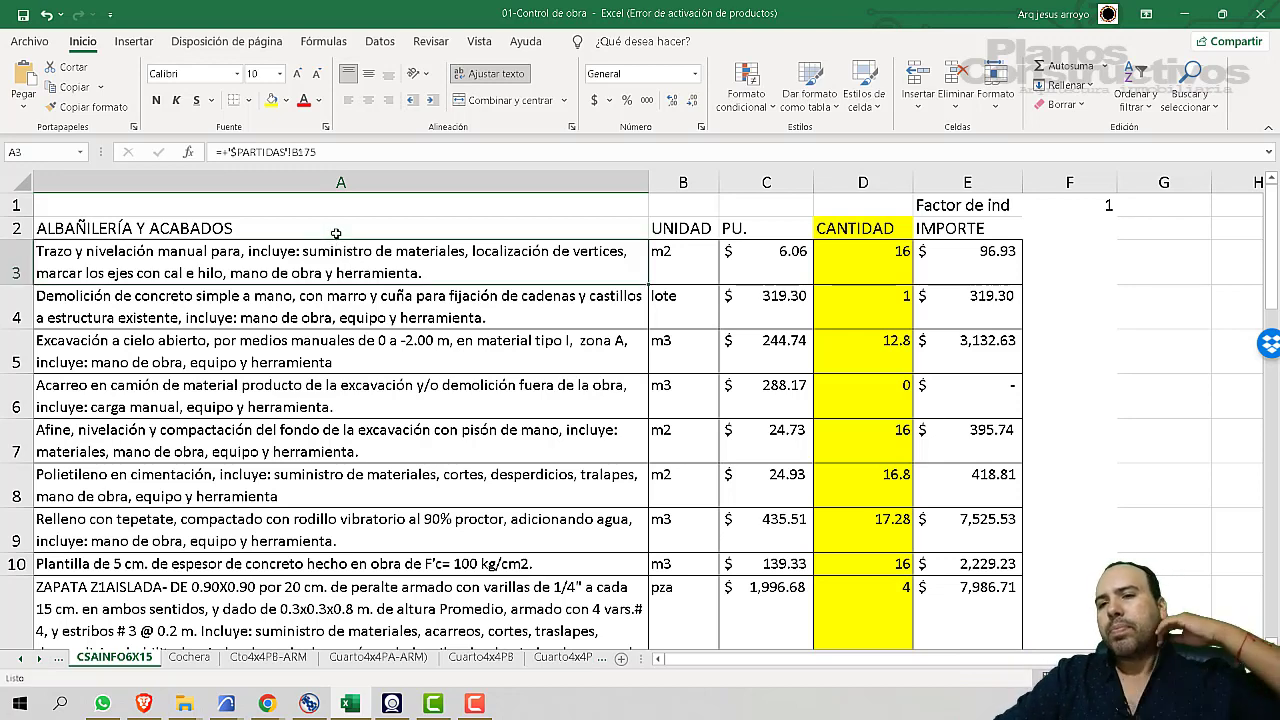
pyautogui.click(339, 232)
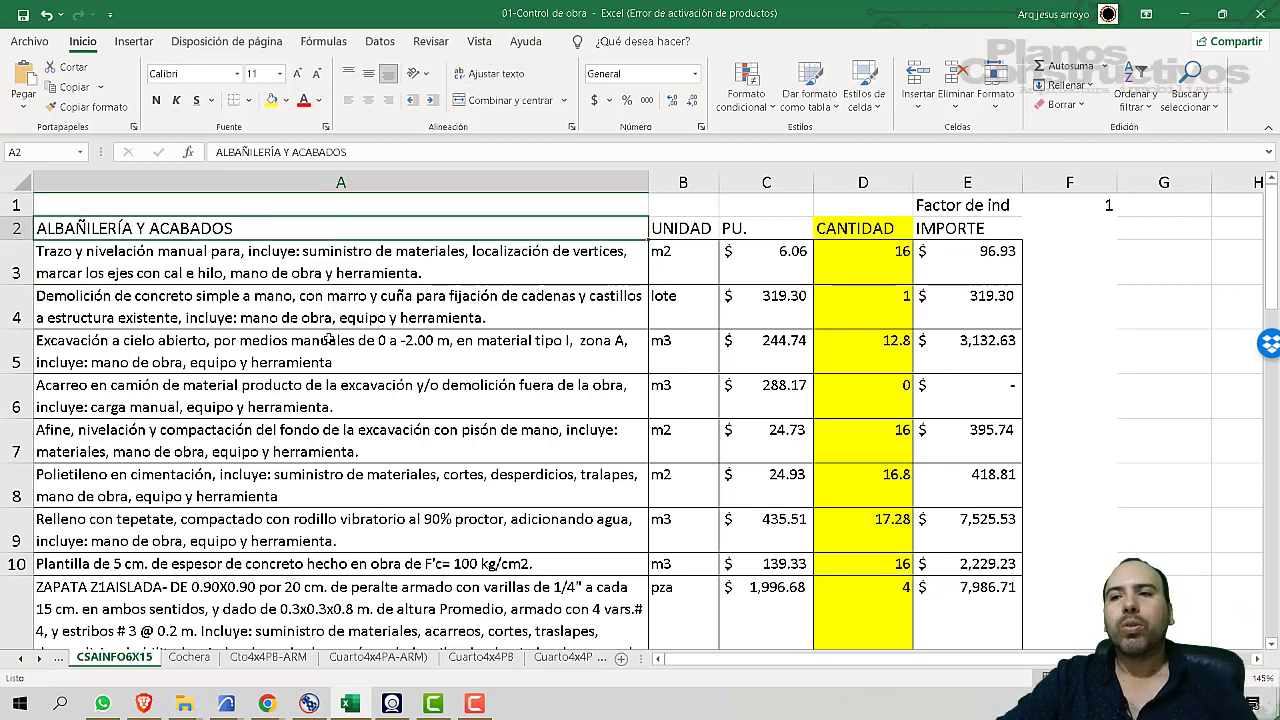
pyautogui.click(321, 272)
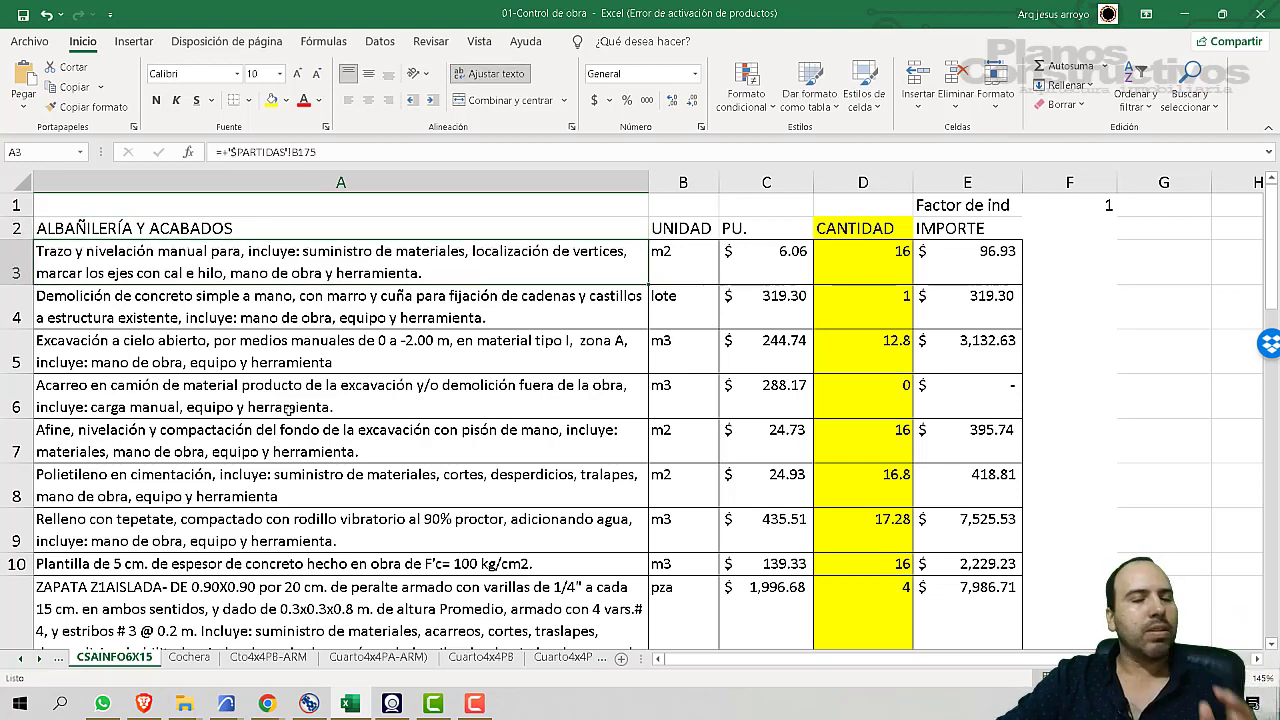
pyautogui.click(318, 705)
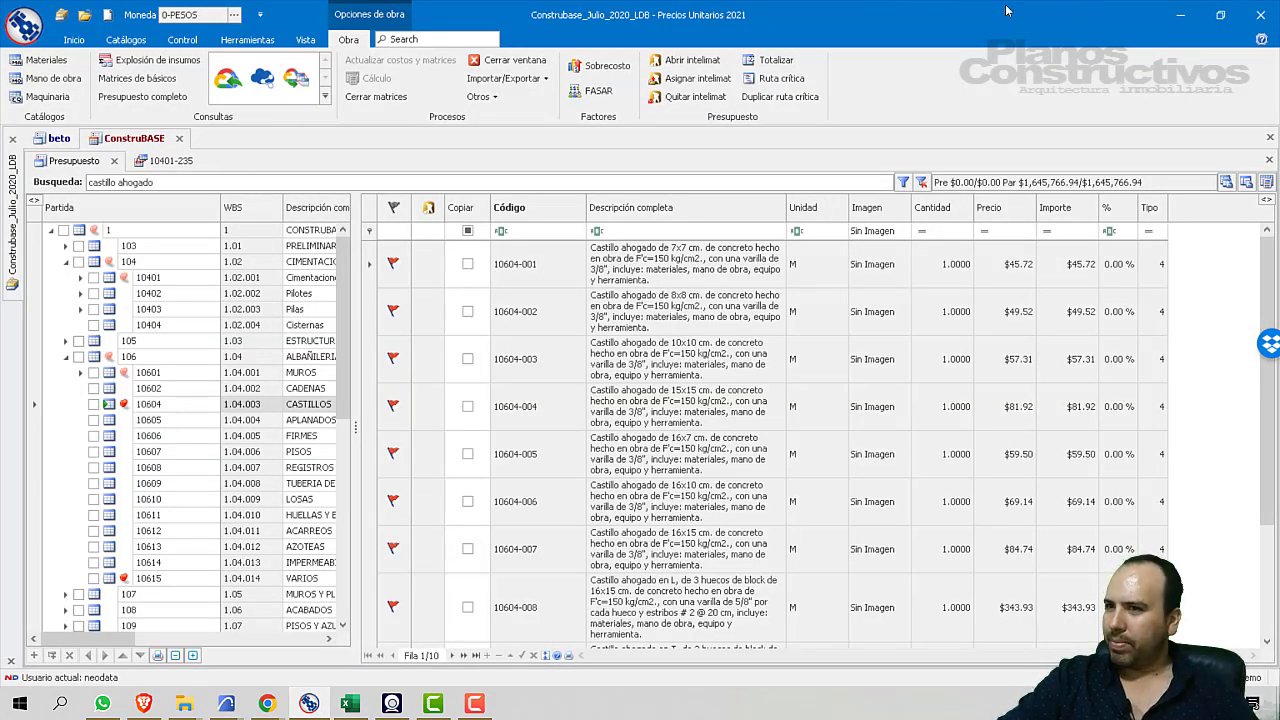
pyautogui.click(1180, 16)
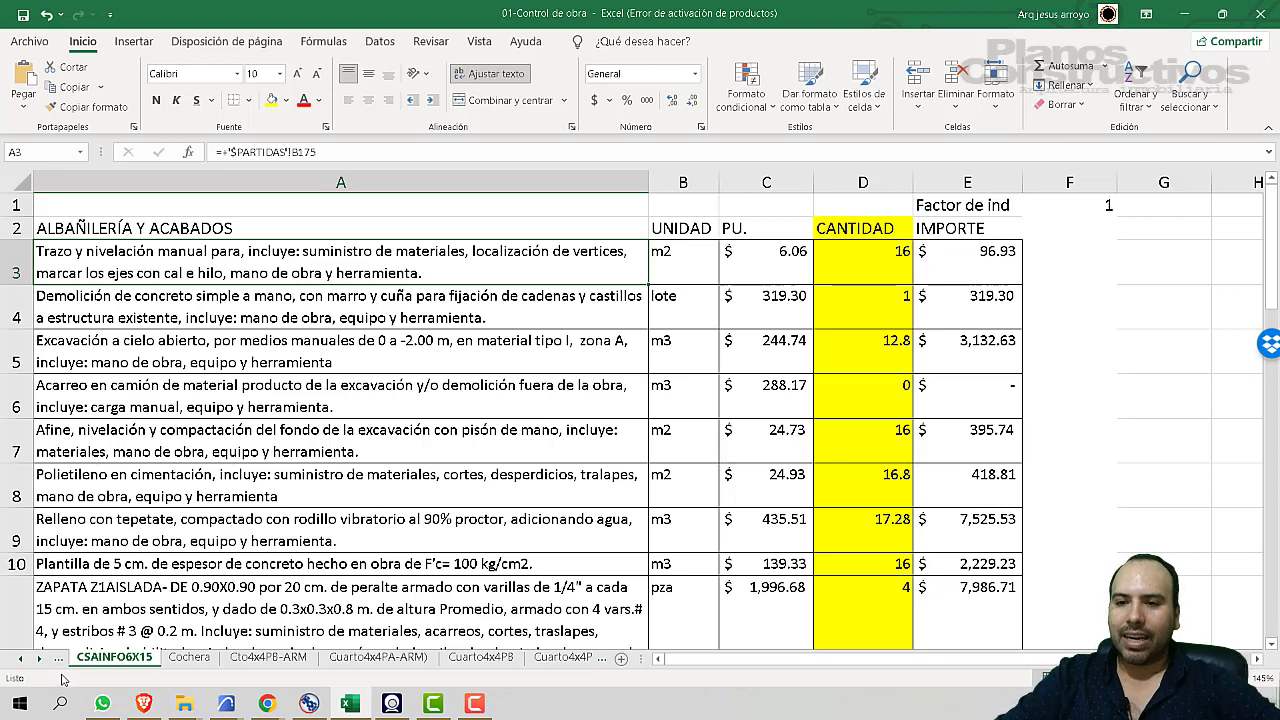
# - Browse the $Materiales price list, then open $BASICOS-CONST at its CUADRILLA crew tables
pyautogui.click(21, 659)
pyautogui.click(21, 659)
pyautogui.click(21, 659)
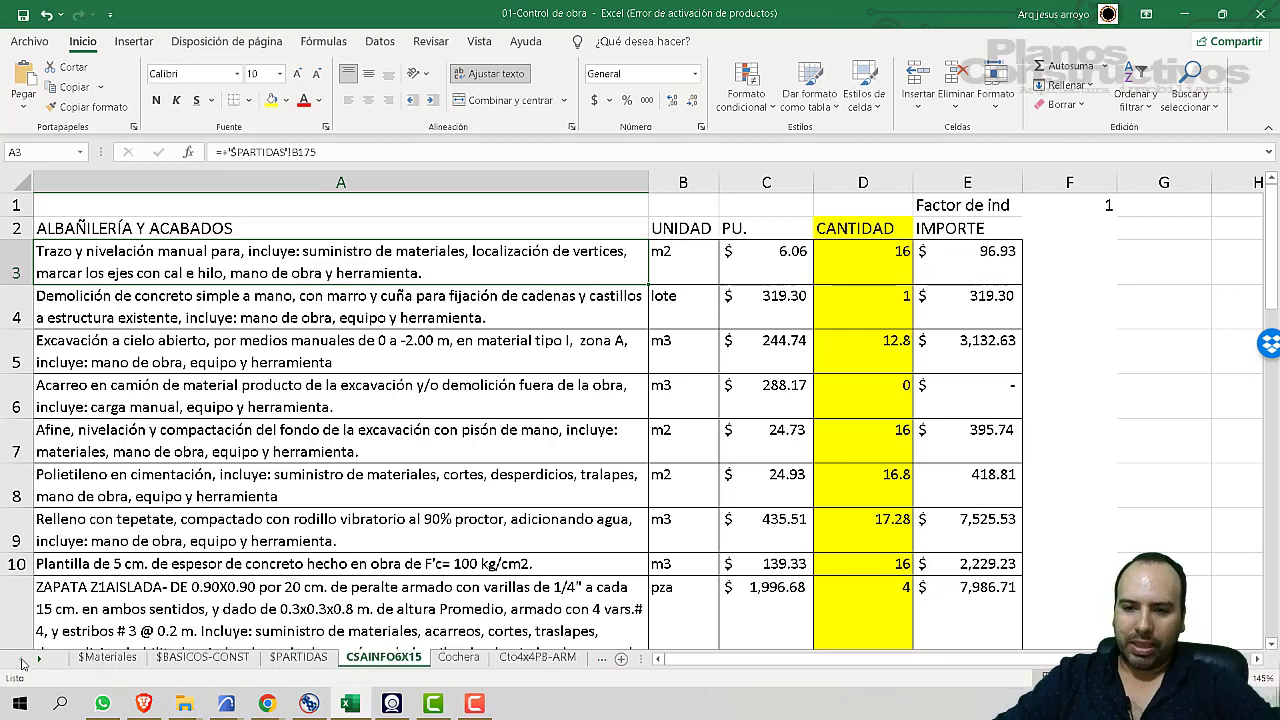
pyautogui.click(92, 658)
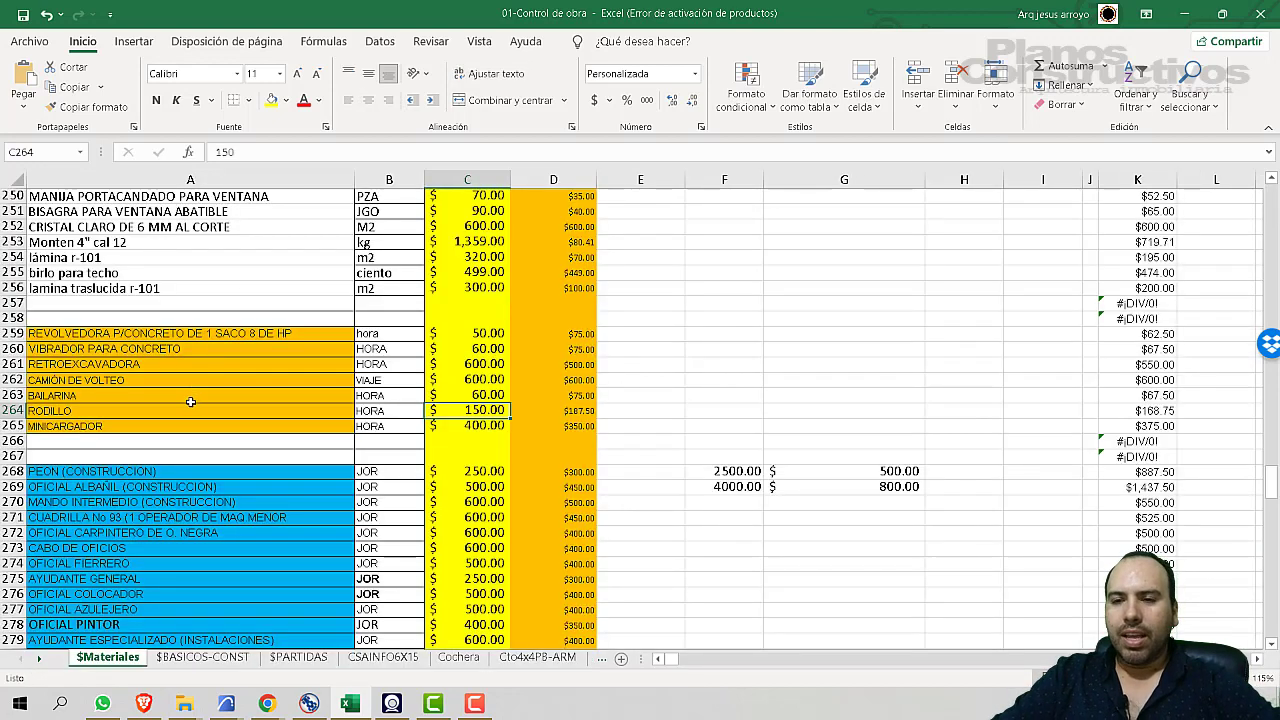
pyautogui.scroll(20, 190, 401)
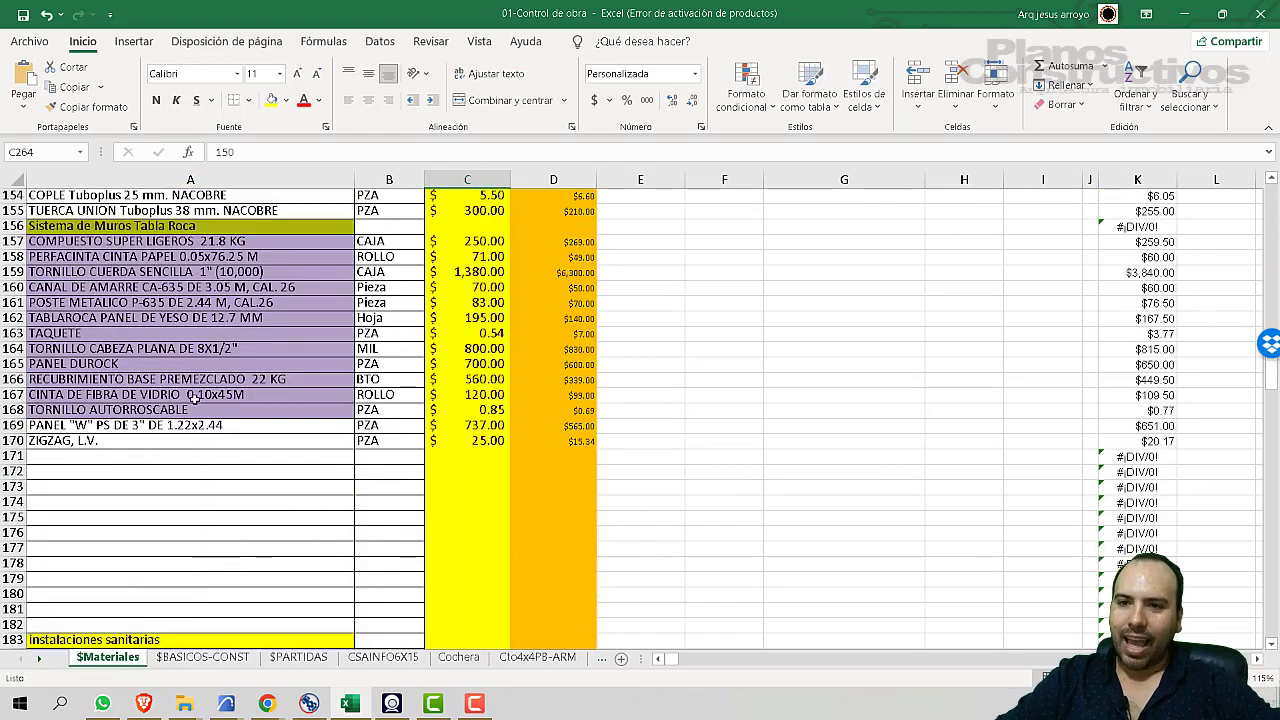
pyautogui.scroll(16, 195, 398)
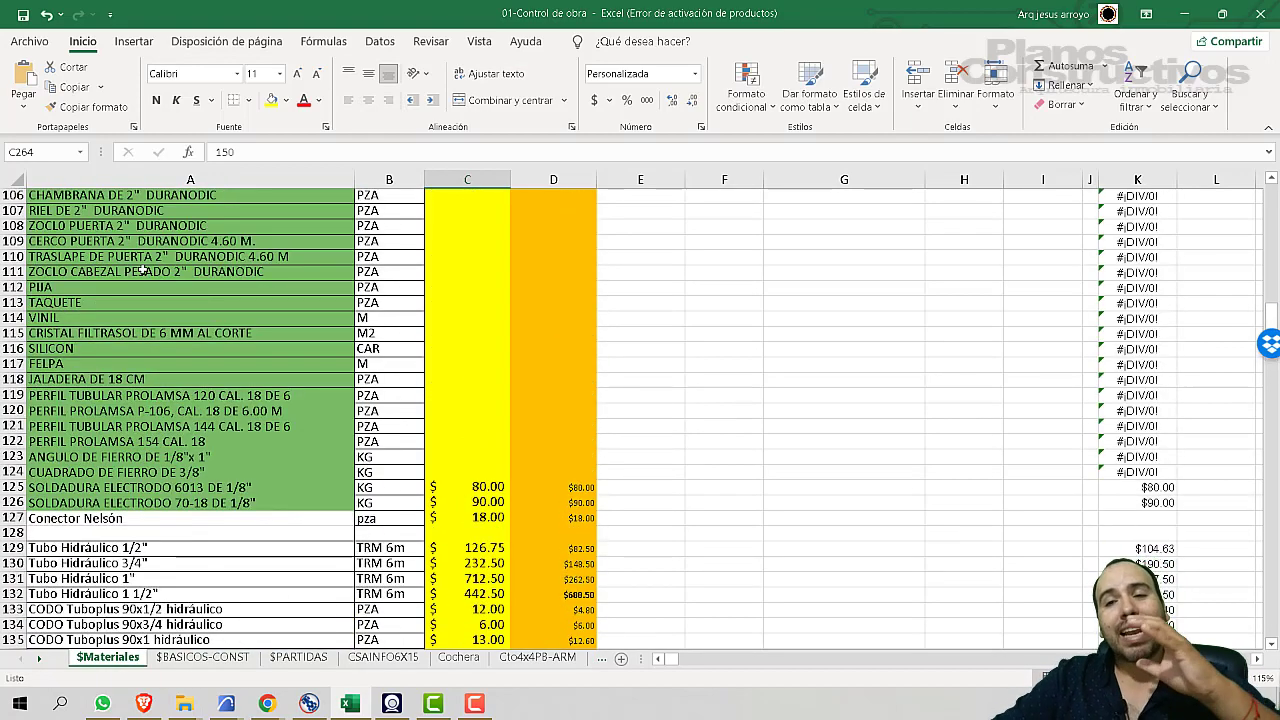
pyautogui.scroll(-12, 231, 395)
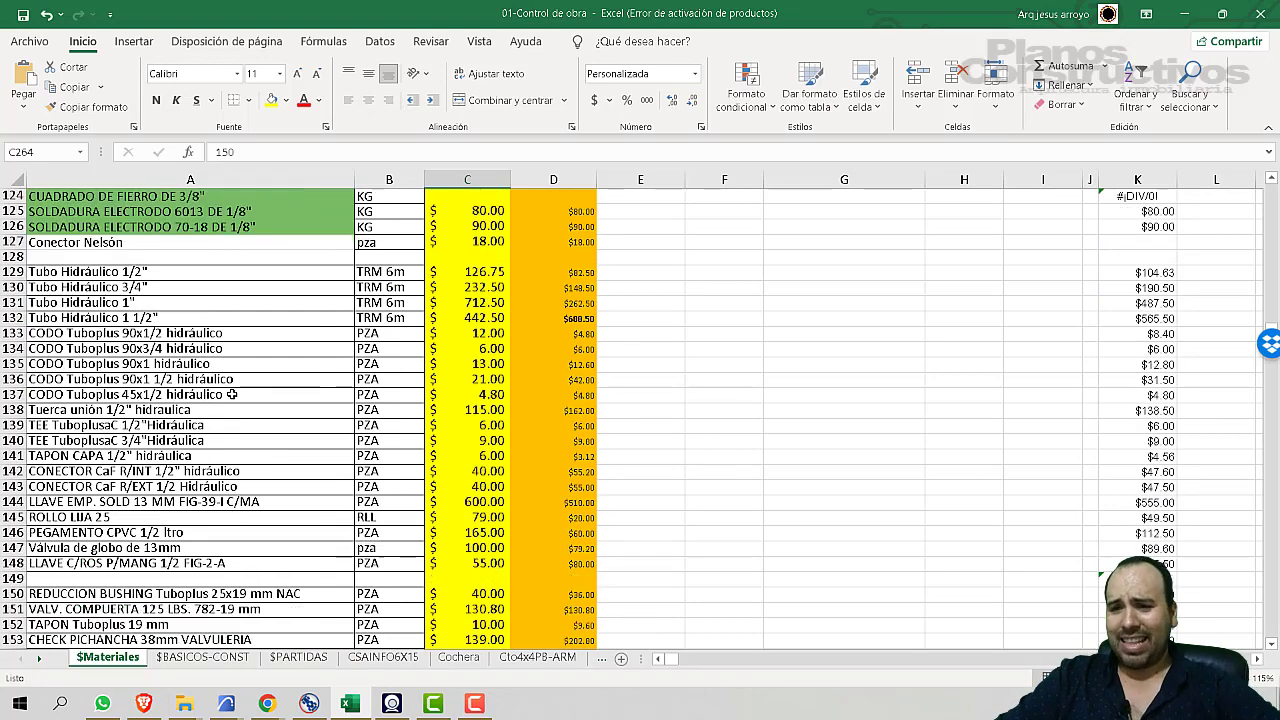
pyautogui.scroll(-1, 231, 395)
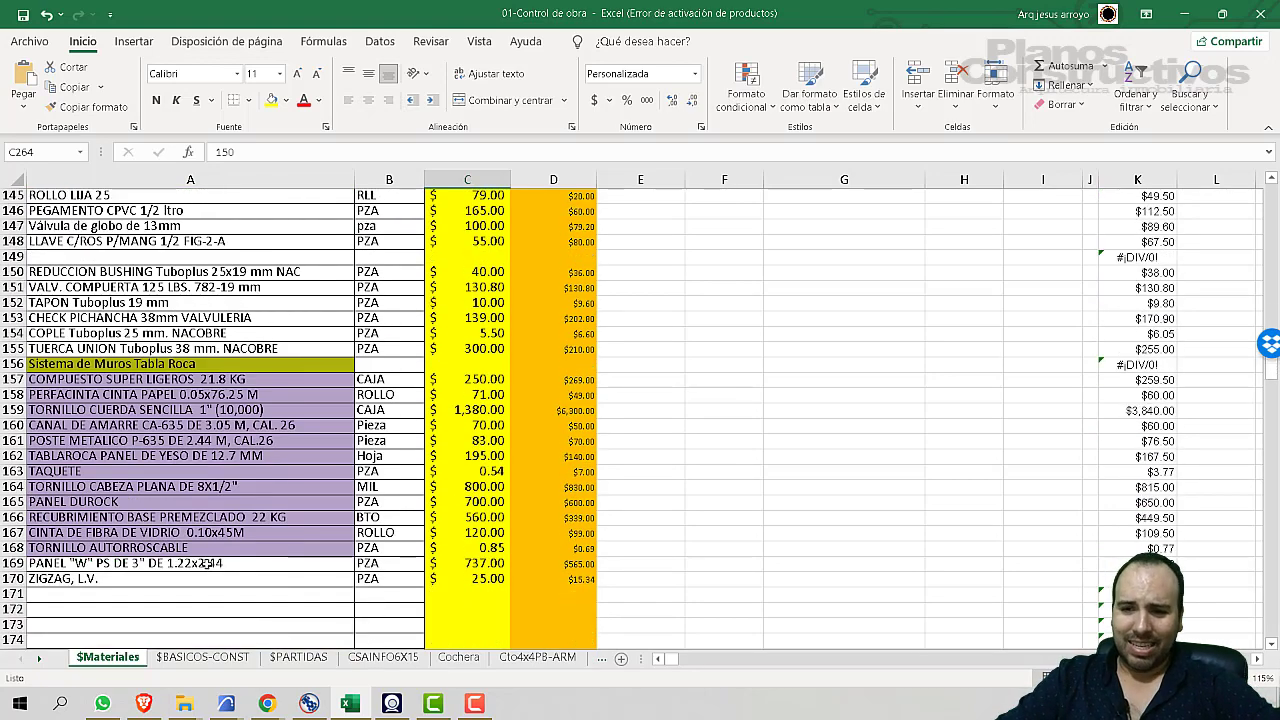
pyautogui.click(202, 657)
pyautogui.scroll(12, 243, 437)
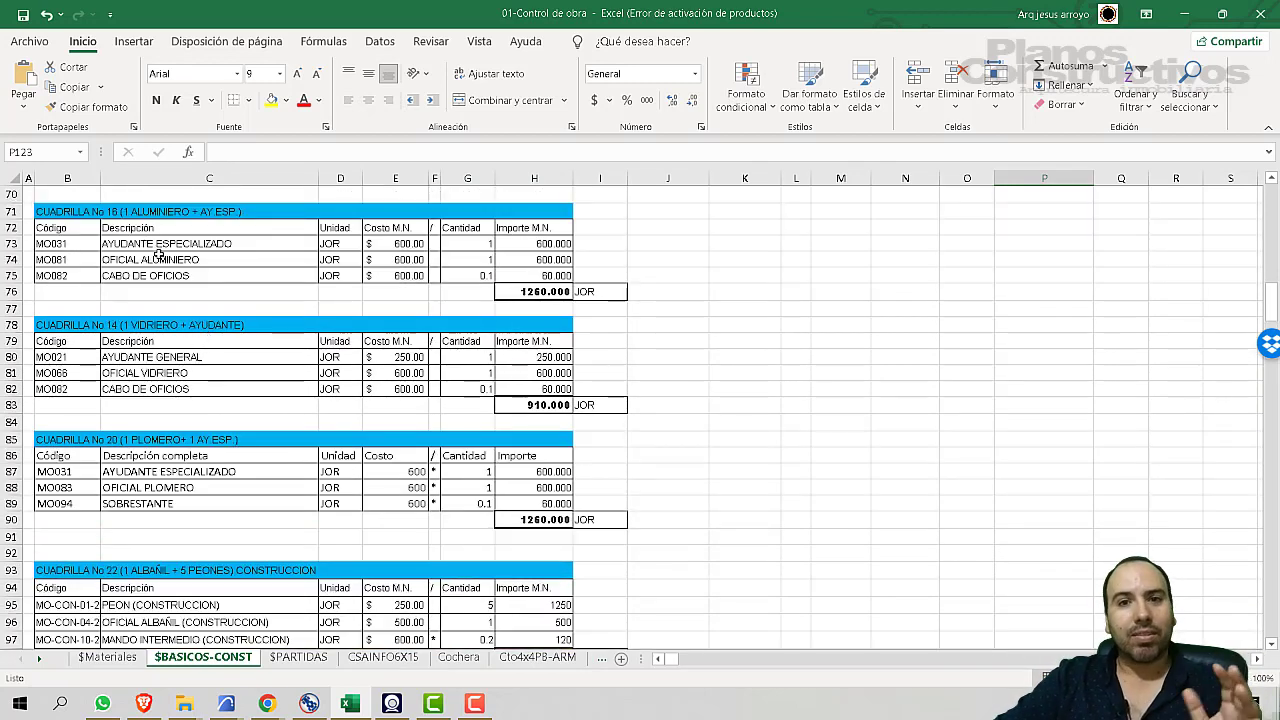
# - Review the CUADRILLA crew lines, including OFICIAL ALUMINIERO and CABO DE OFICIOS
pyautogui.click(170, 247)
pyautogui.click(169, 267)
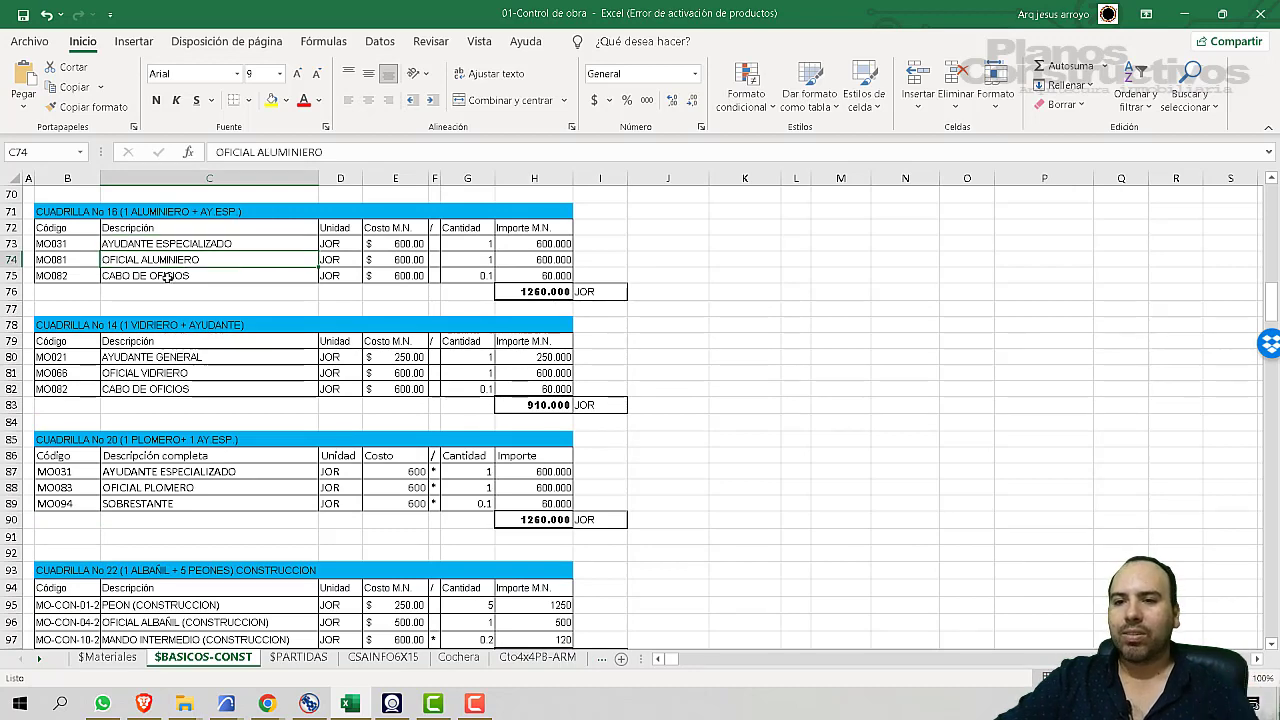
pyautogui.click(168, 278)
pyautogui.scroll(-7, 143, 380)
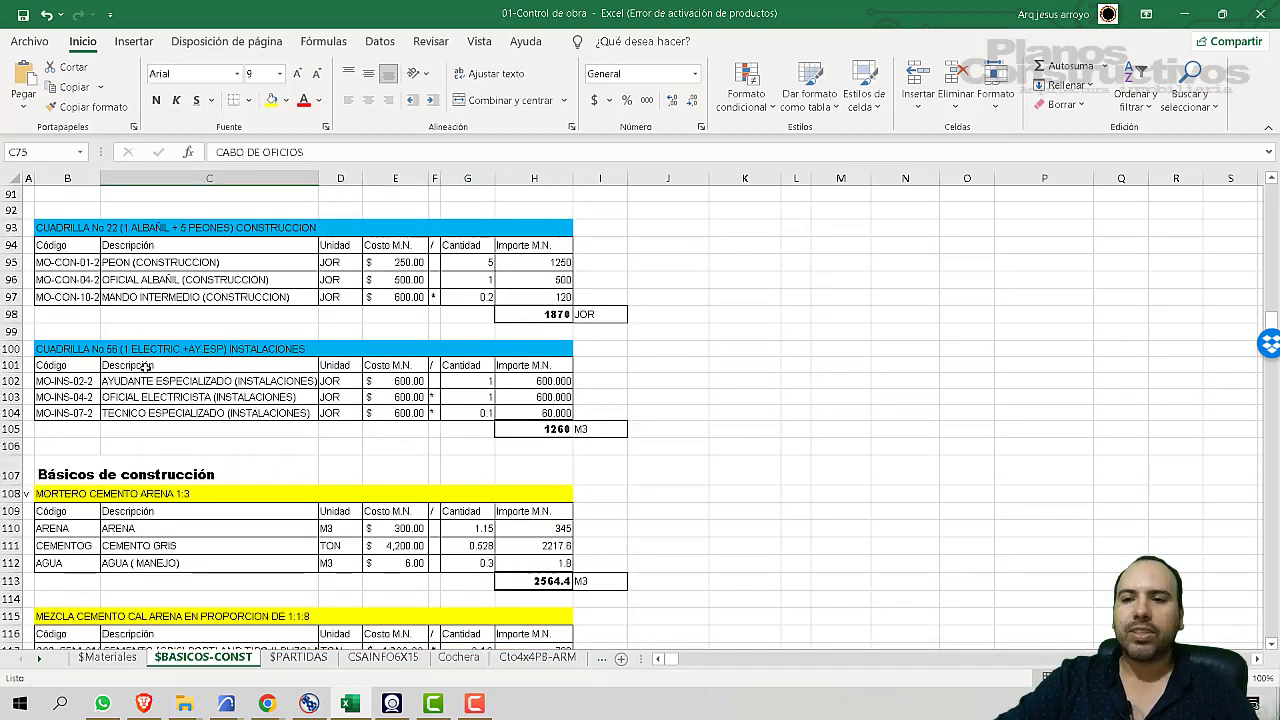
pyautogui.scroll(-2, 128, 390)
# - Review the 1:3 and 1:5 mortar tables and acero tables, then switch to $PARTIDAS
pyautogui.click(125, 412)
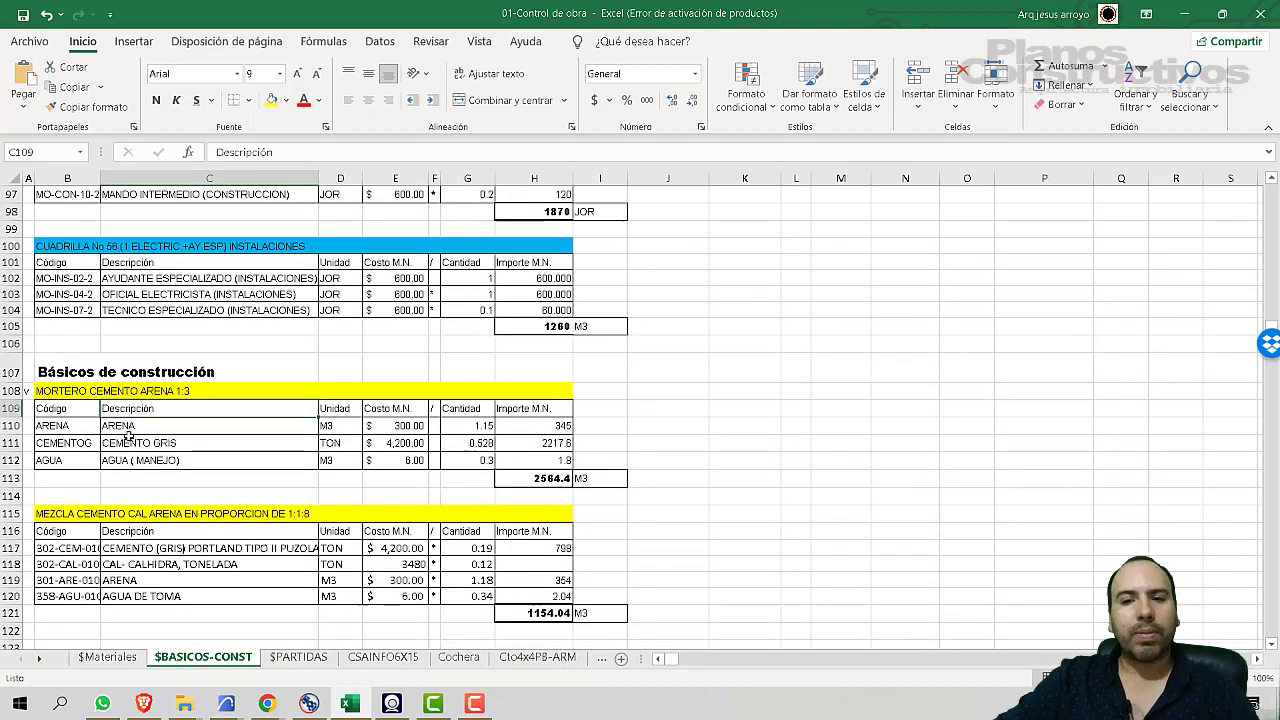
pyautogui.scroll(-8, 128, 432)
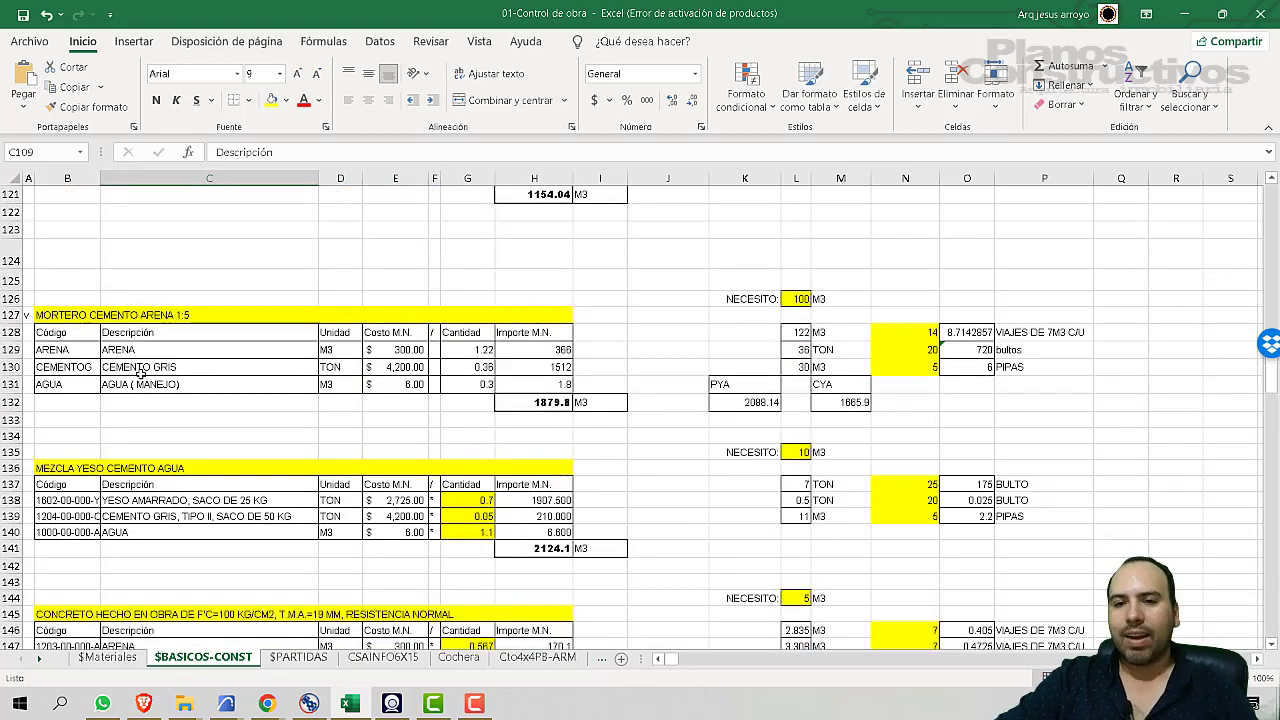
pyautogui.click(140, 368)
pyautogui.scroll(-10, 142, 480)
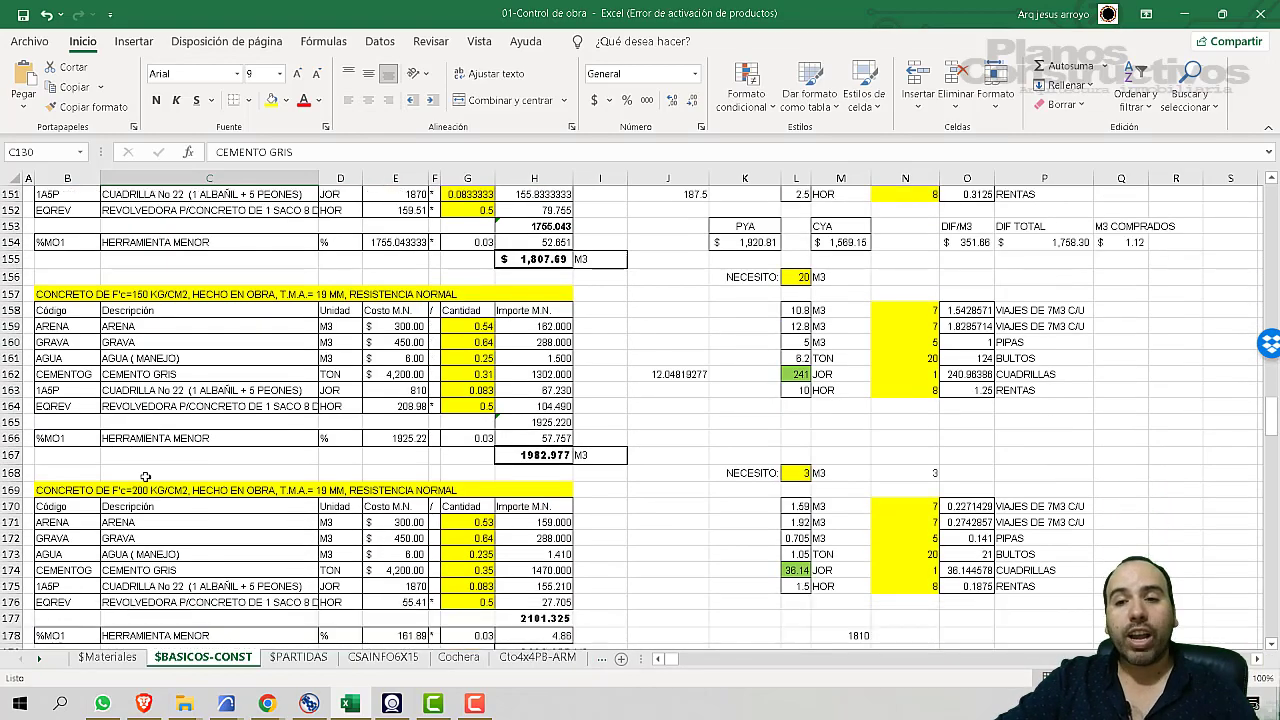
pyautogui.scroll(-16, 145, 477)
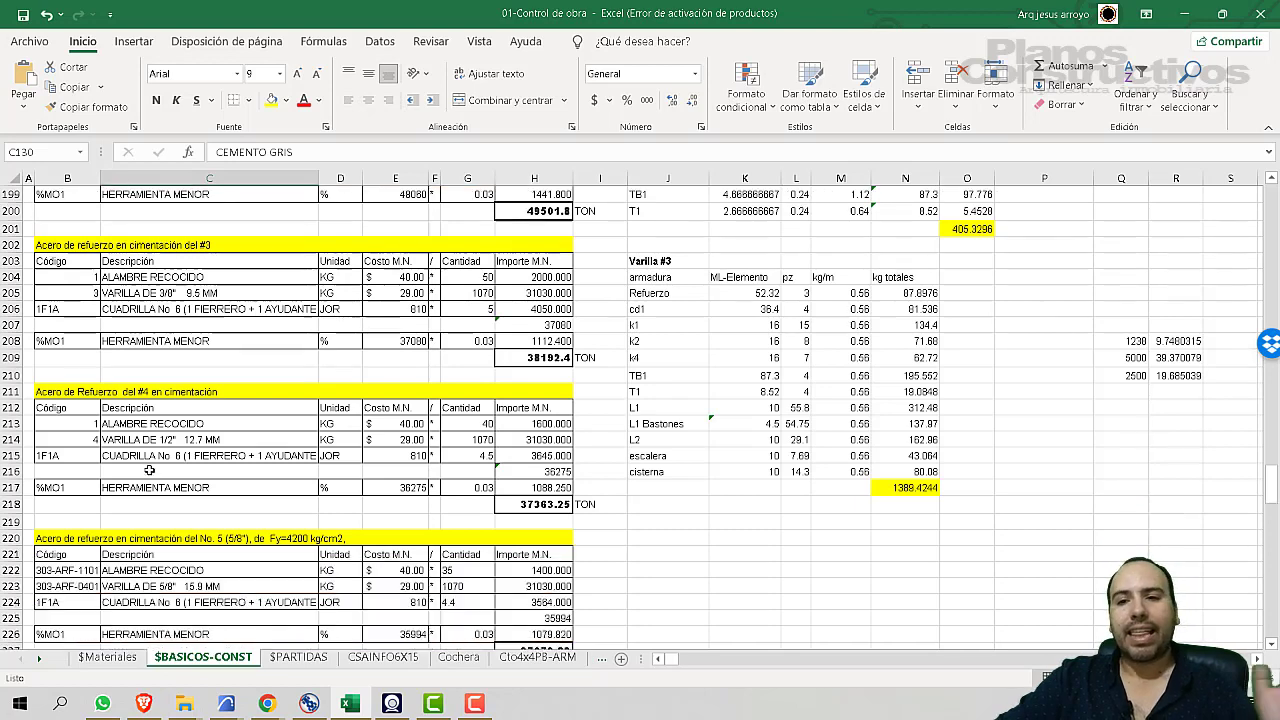
pyautogui.scroll(-4, 150, 468)
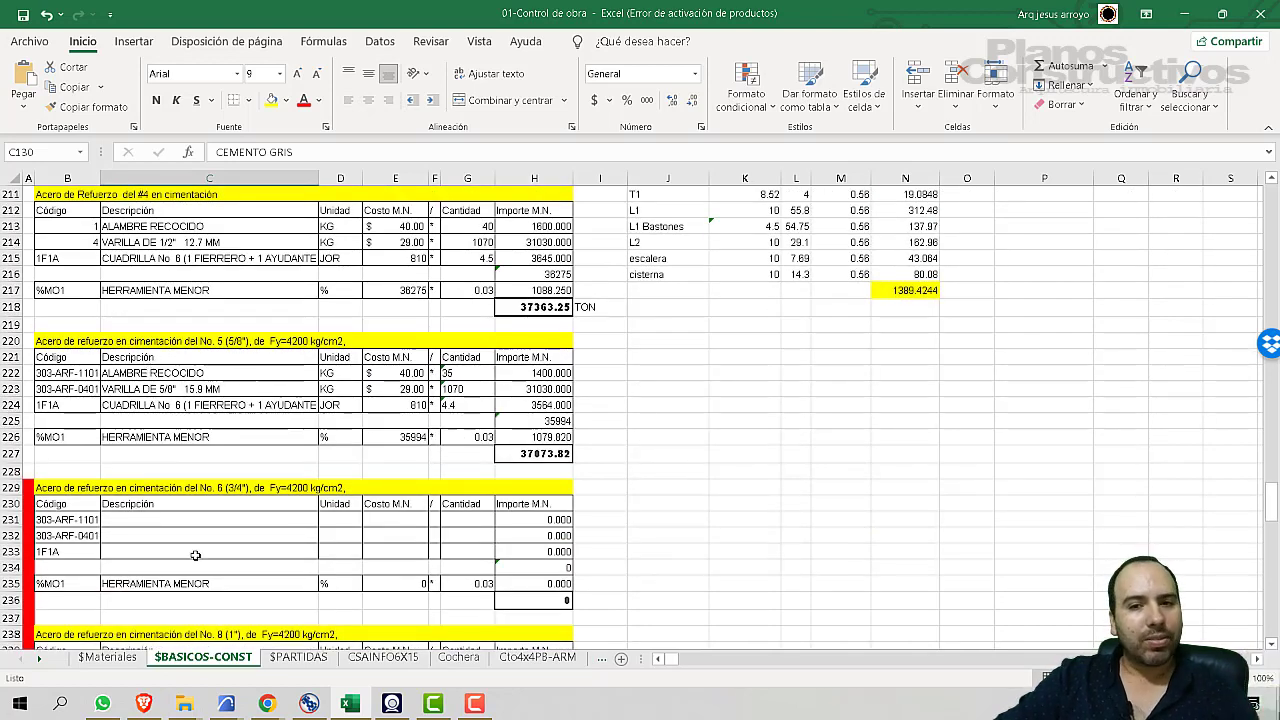
pyautogui.click(298, 657)
# - Inspect the wall plaster analysis lines: CUADRILLA No 5, MEZCLA YESO CEMENTO AGUA, HERRAMIENTA MENOR, ANDAMIOS
pyautogui.scroll(3, 190, 380)
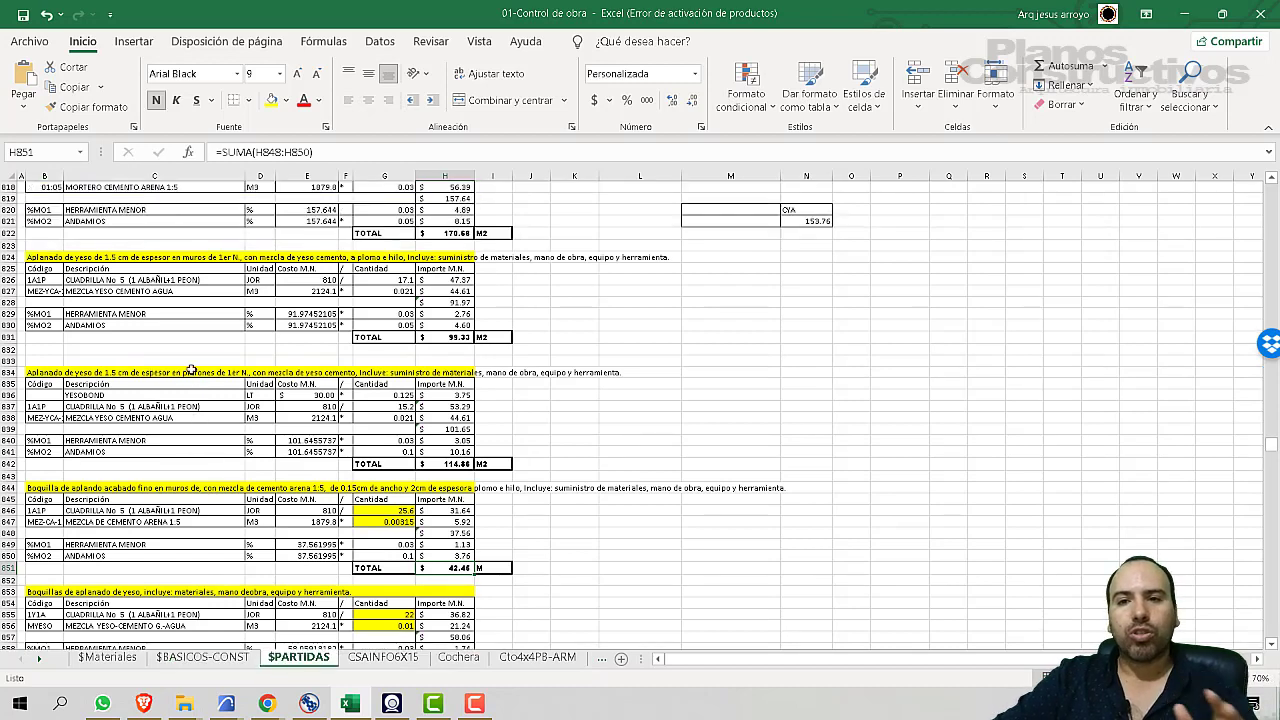
pyautogui.click(57, 292)
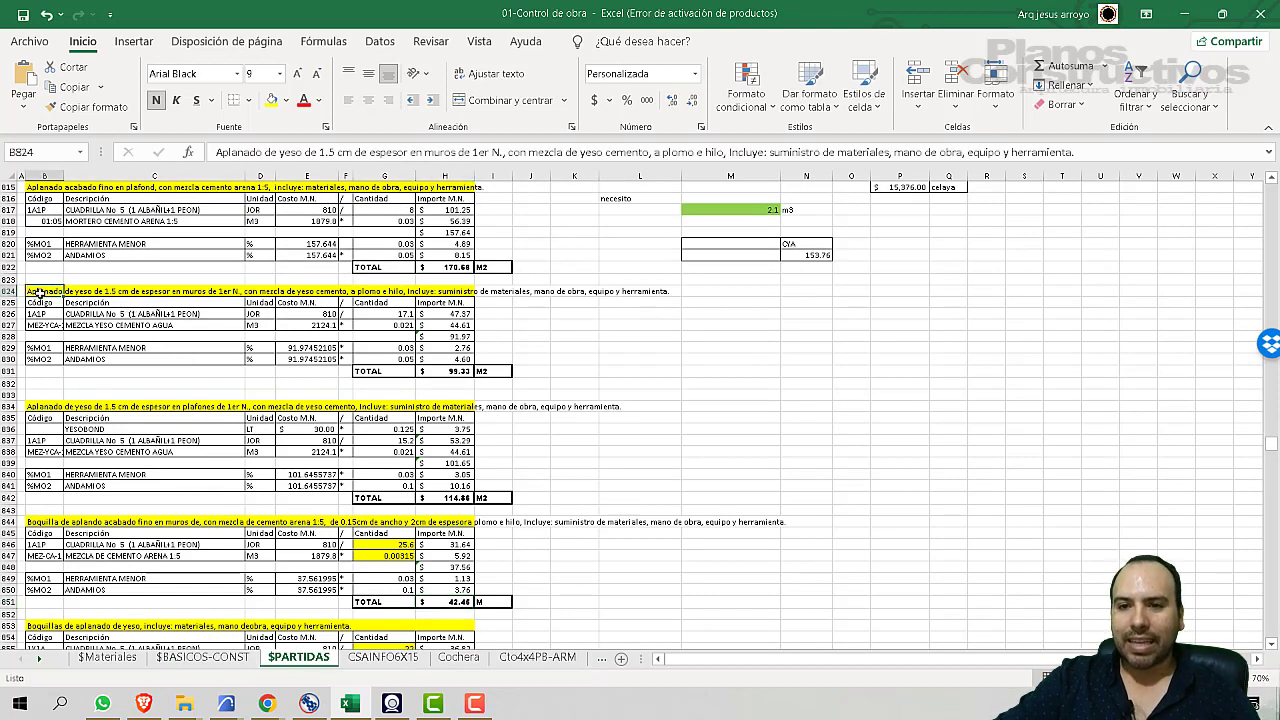
pyautogui.click(106, 314)
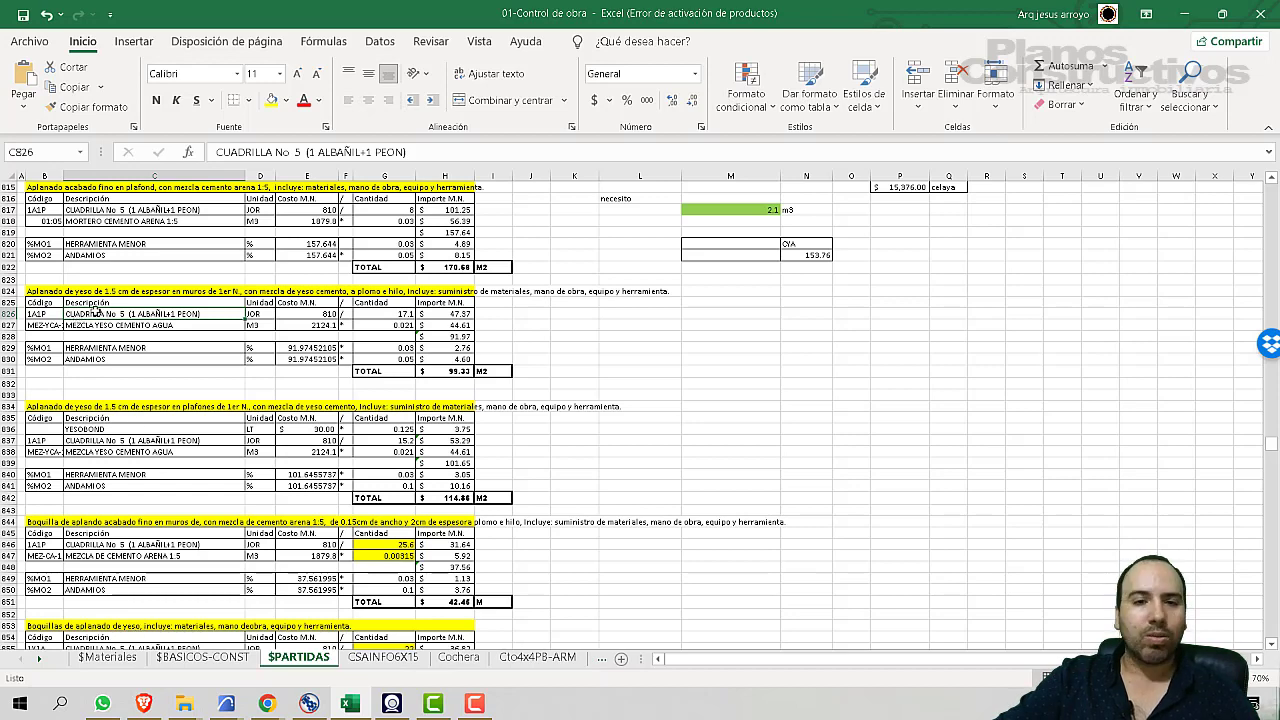
pyautogui.click(123, 325)
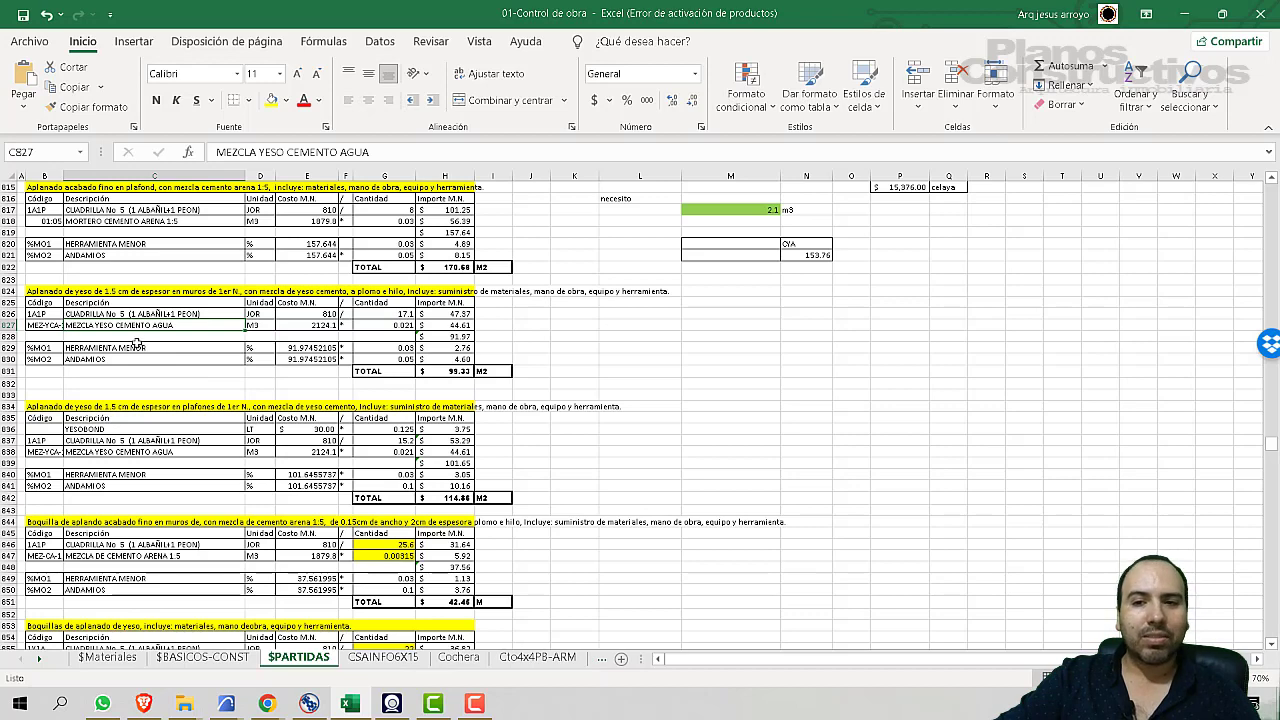
pyautogui.click(137, 346)
pyautogui.click(138, 359)
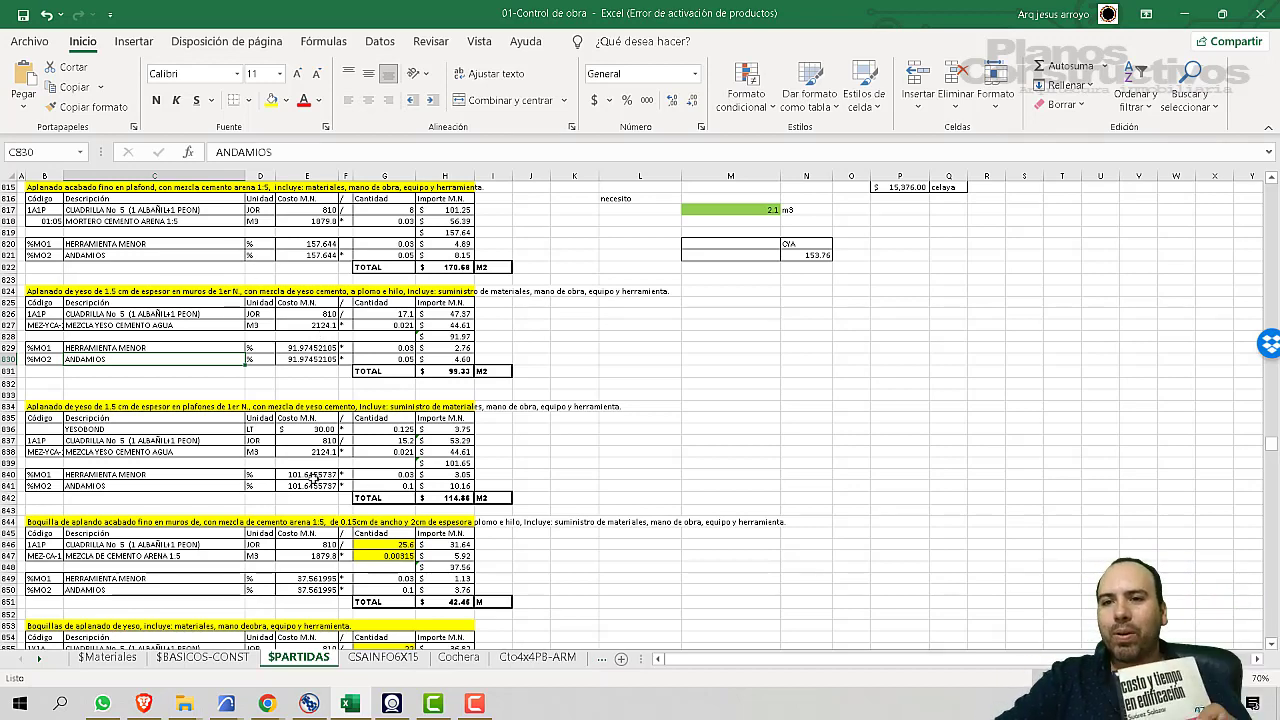
# - Check the $Materiales price list, then return via $PARTIDAS to the CSAINFO6X15 estimate
pyautogui.click(108, 658)
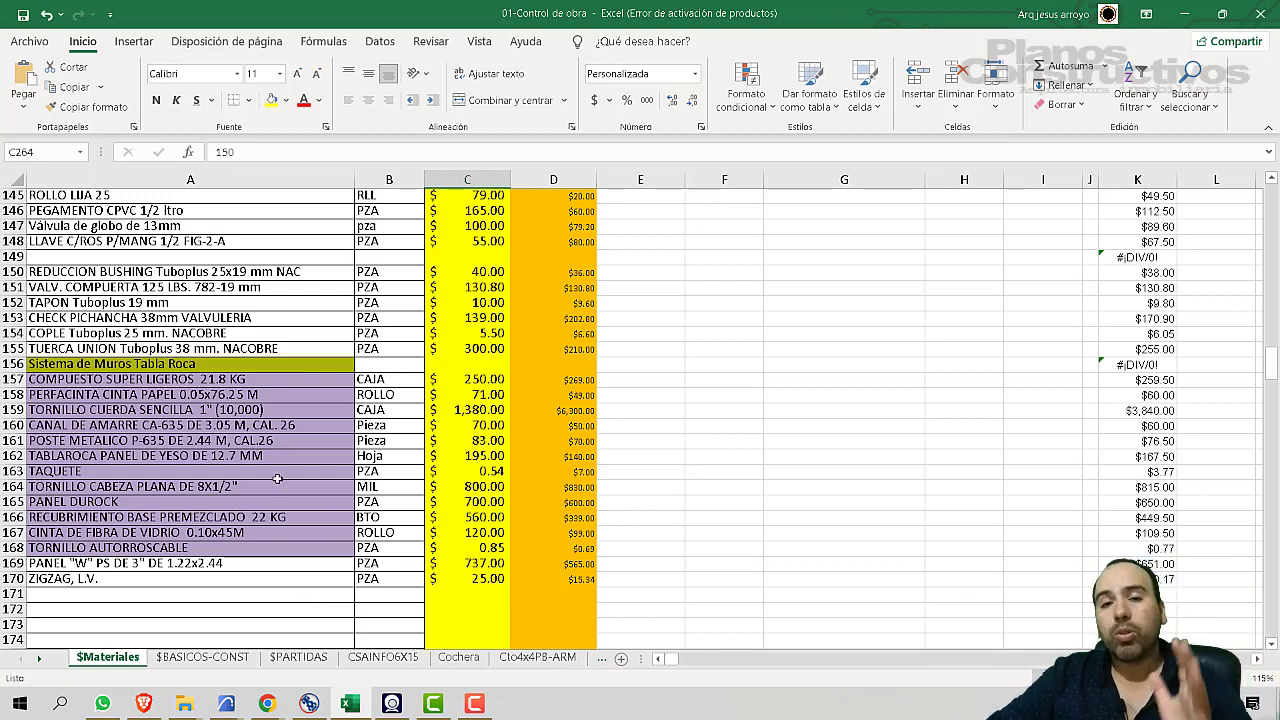
pyautogui.click(290, 659)
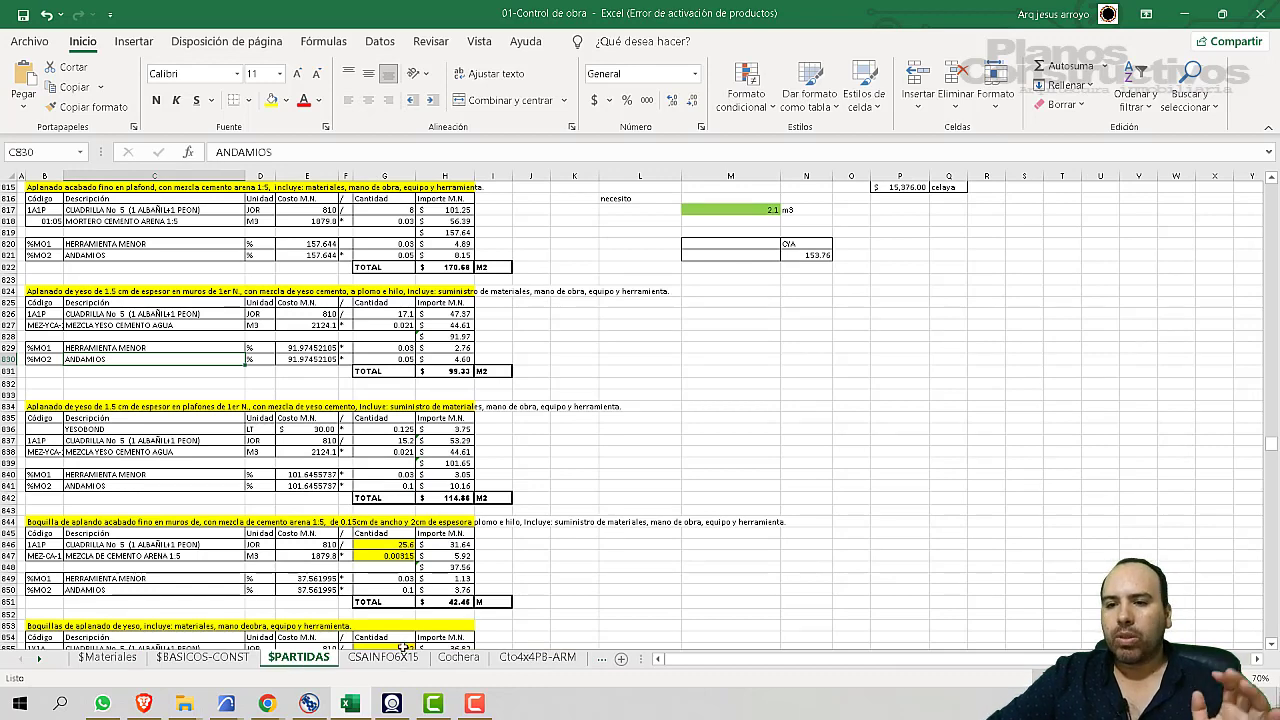
pyautogui.click(404, 654)
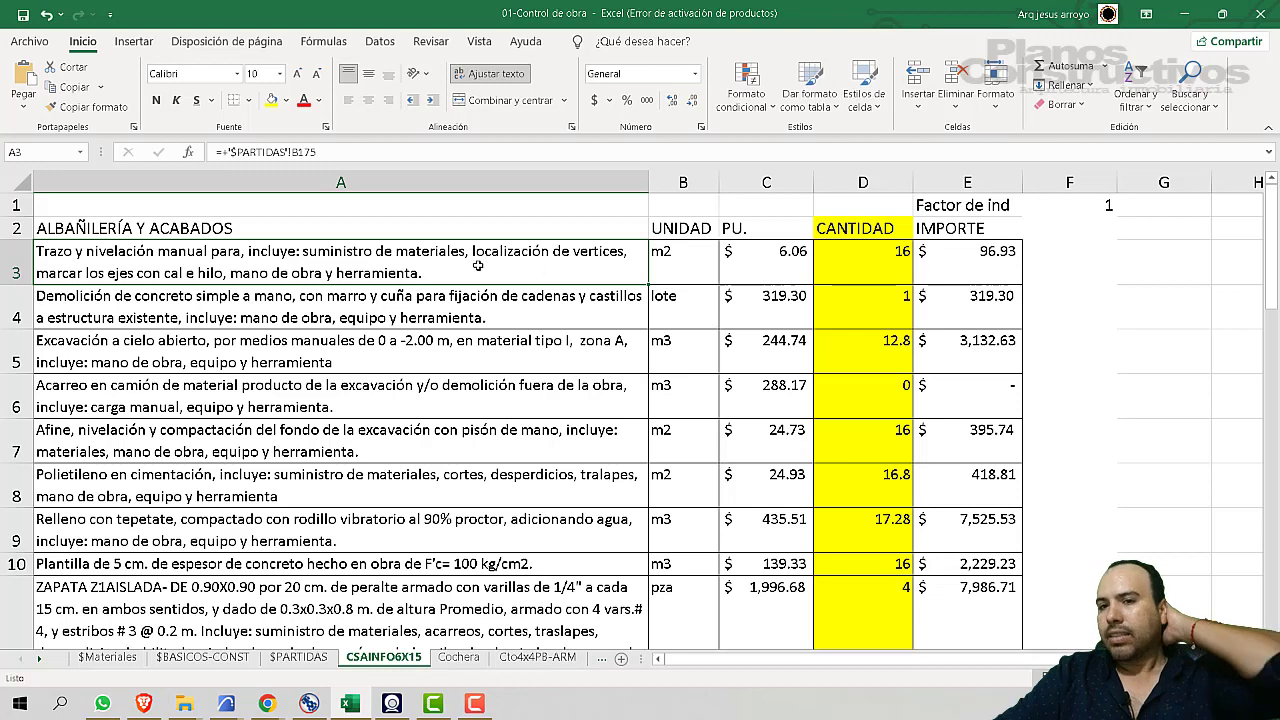
# - Check the $PARTIDAS links of the demolition, excavation, haul-away and ZAPATA Z1AISLADA items, then open $PARTIDAS
pyautogui.click(166, 306)
pyautogui.click(150, 348)
pyautogui.click(141, 402)
pyautogui.scroll(-2, 132, 416)
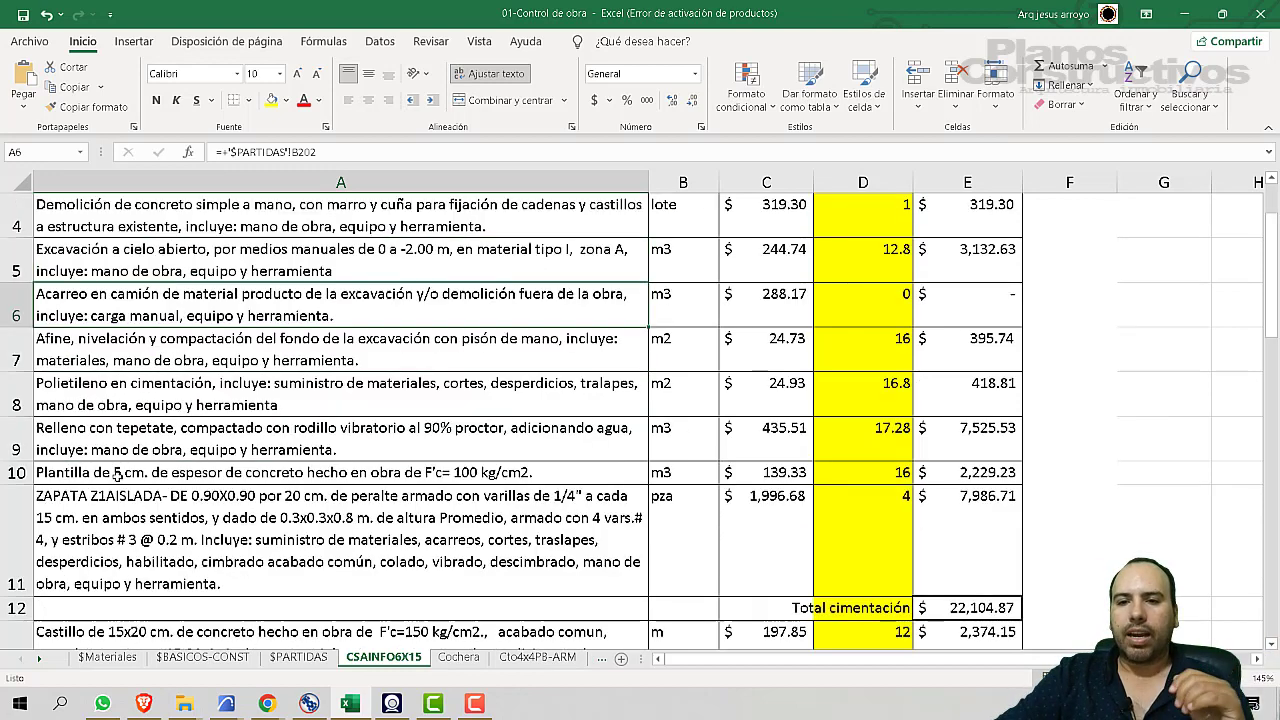
pyautogui.click(117, 391)
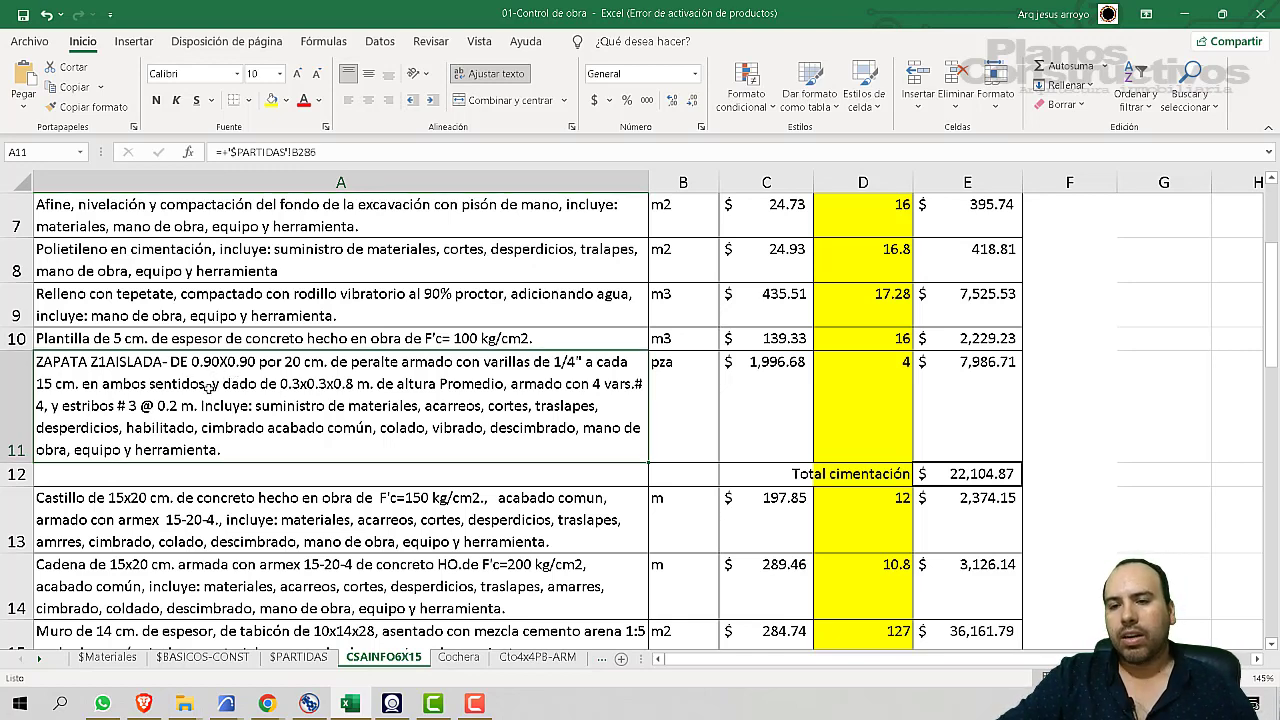
pyautogui.click(298, 657)
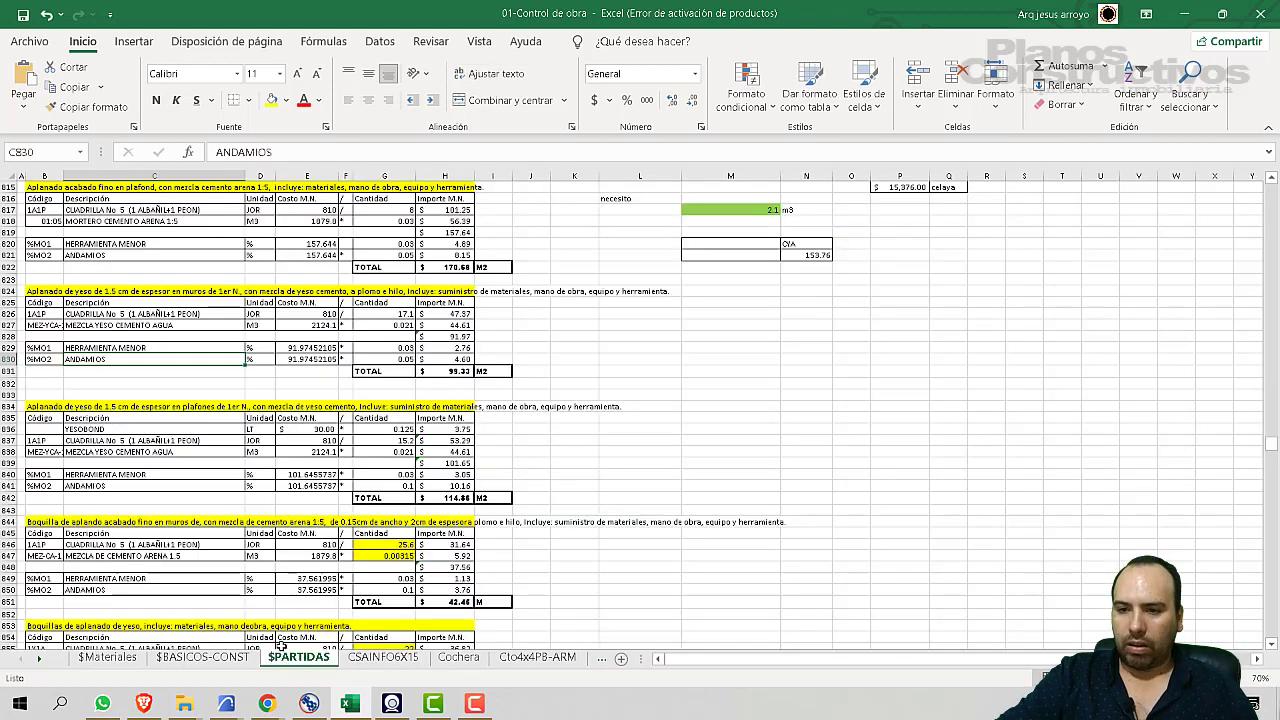
pyautogui.scroll(-10, 176, 434)
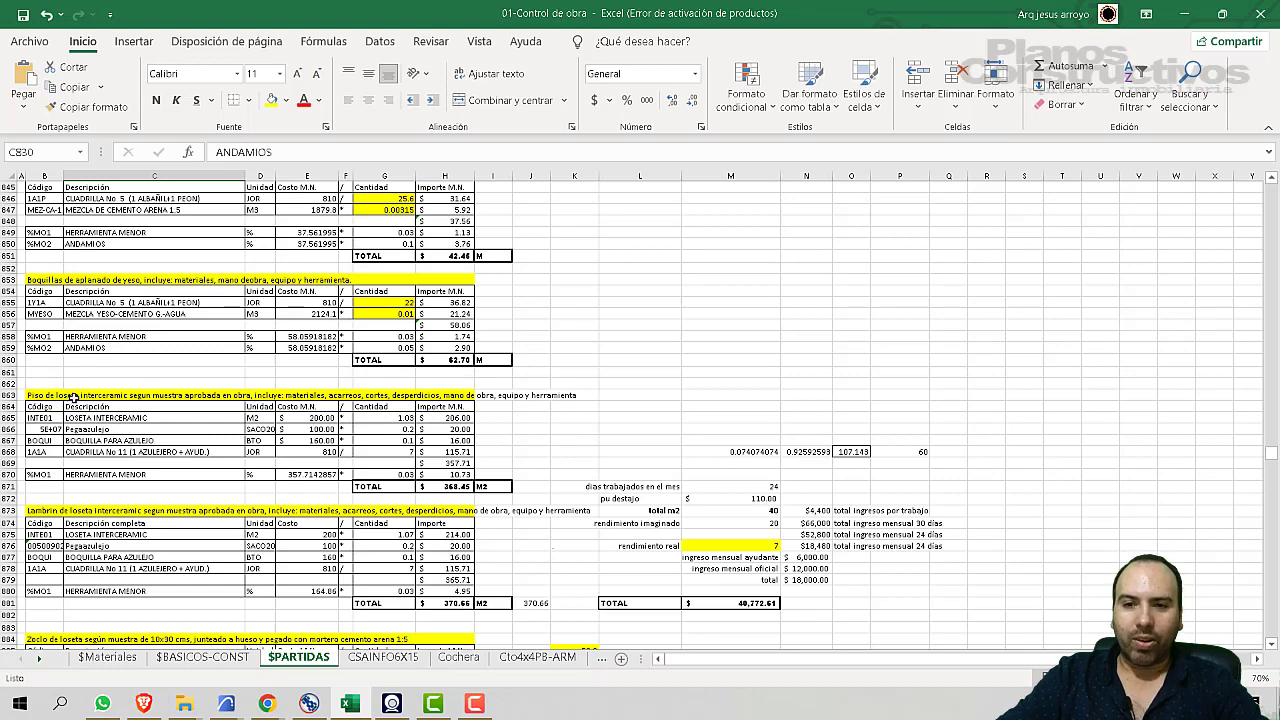
pyautogui.scroll(-2, 76, 398)
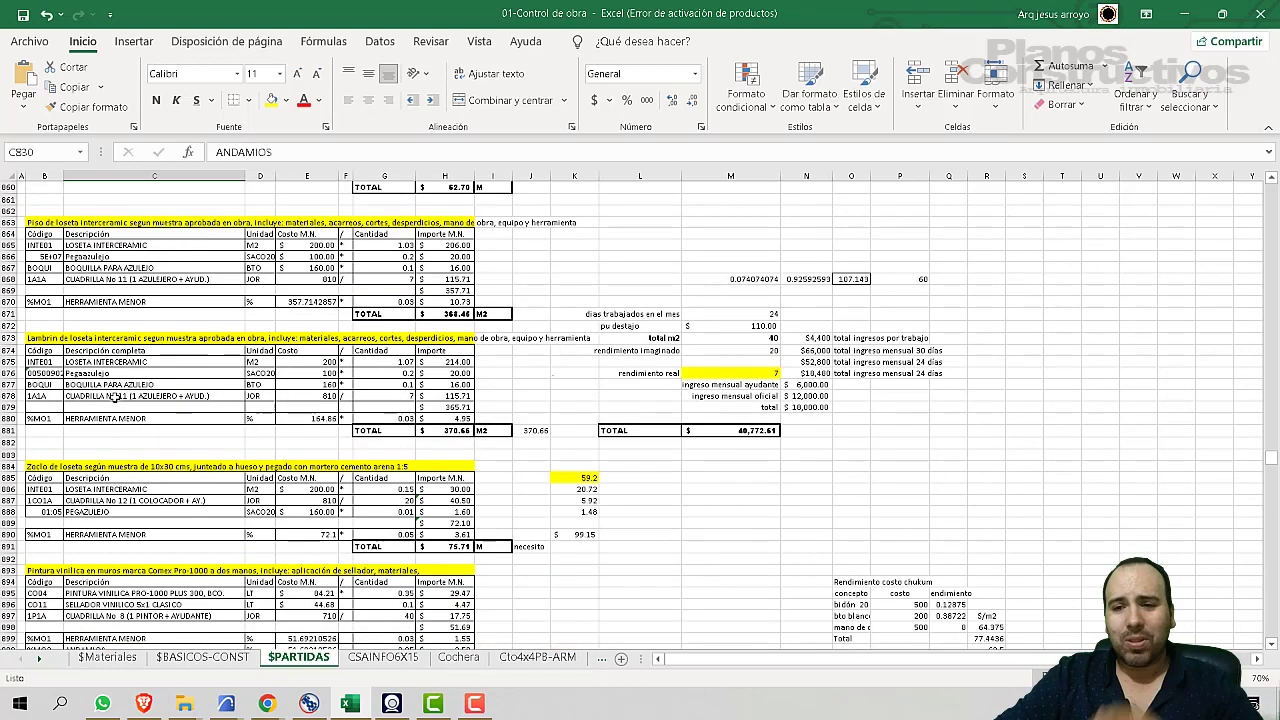
pyautogui.scroll(-3, 112, 398)
pyautogui.scroll(-3, 116, 402)
pyautogui.scroll(18, 170, 425)
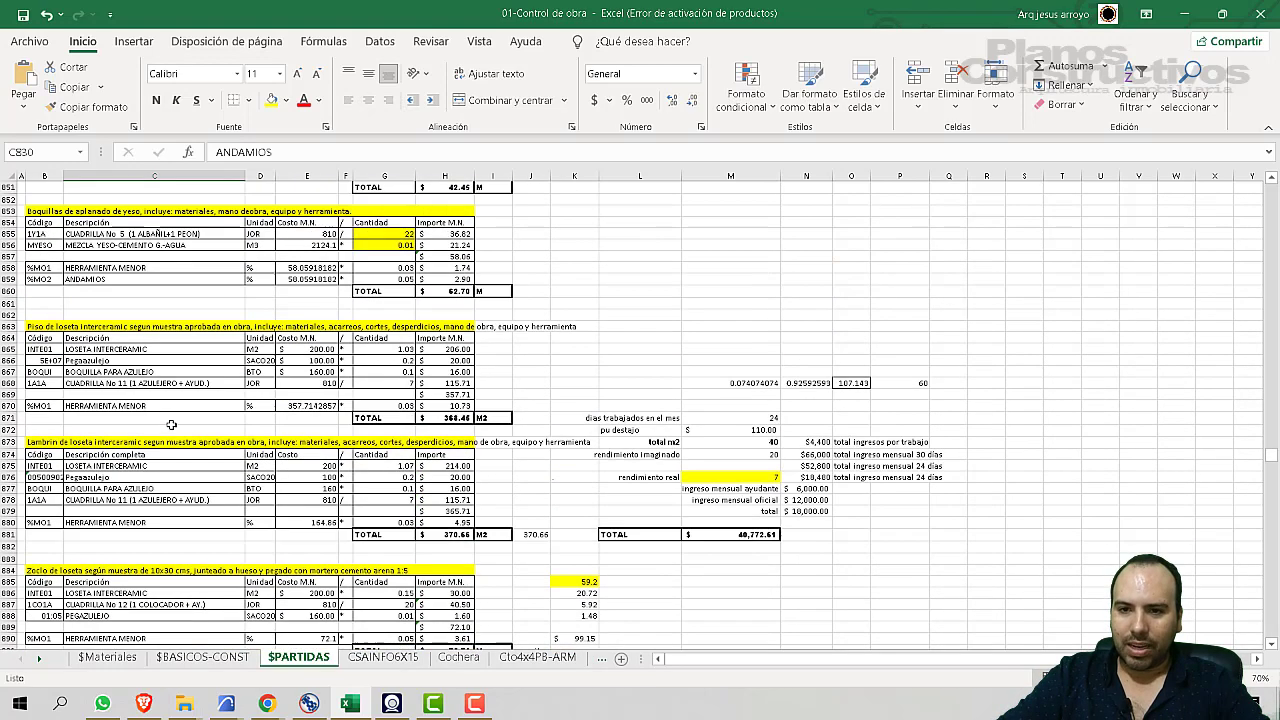
pyautogui.scroll(17, 171, 425)
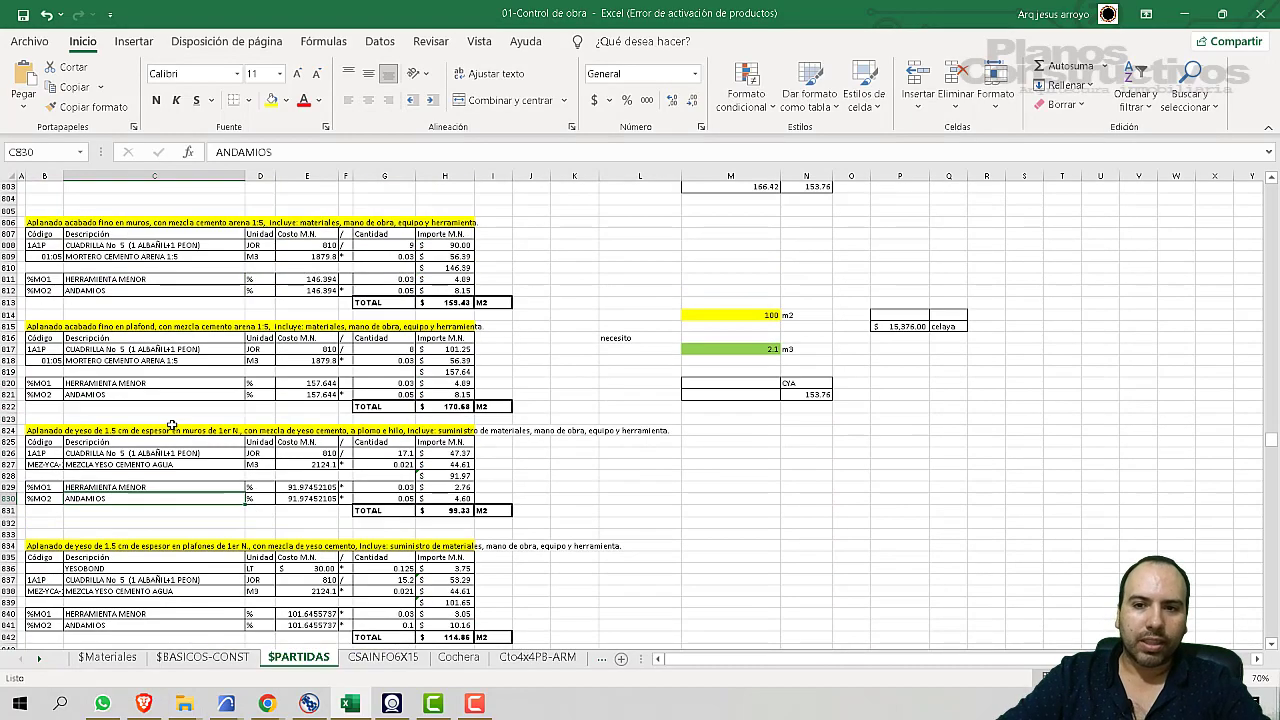
pyautogui.scroll(20, 171, 425)
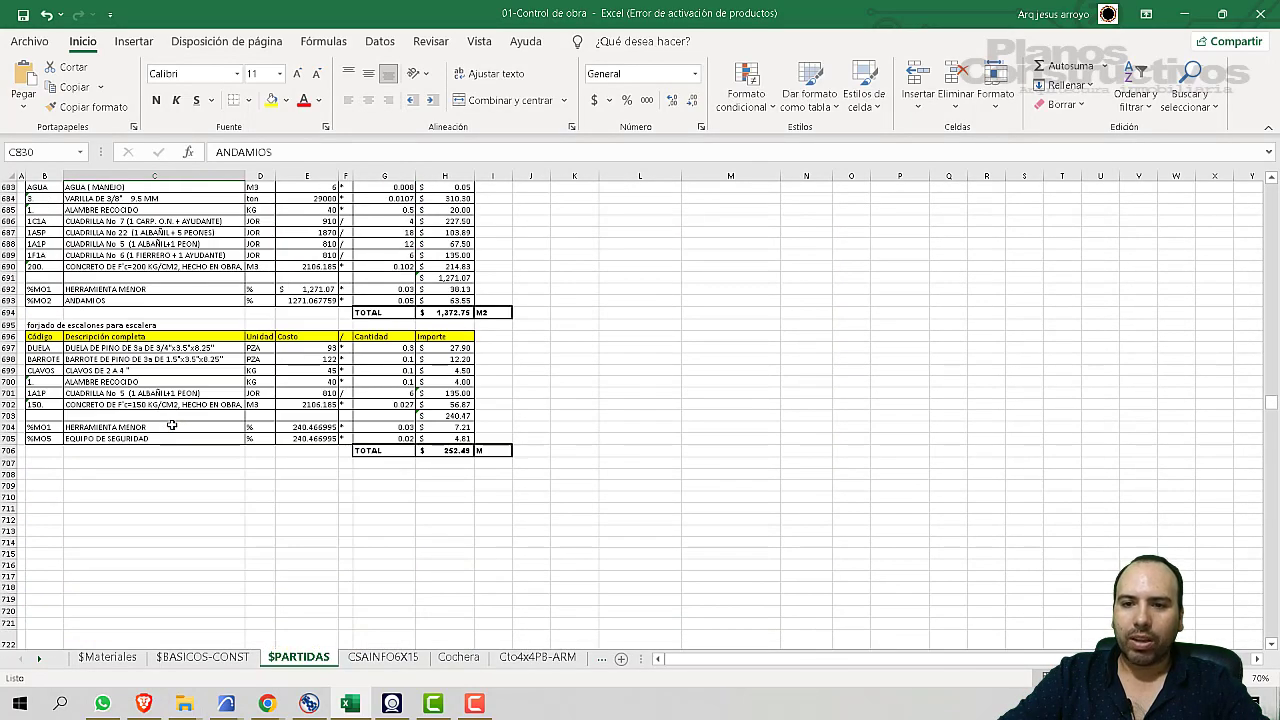
pyautogui.scroll(16, 172, 425)
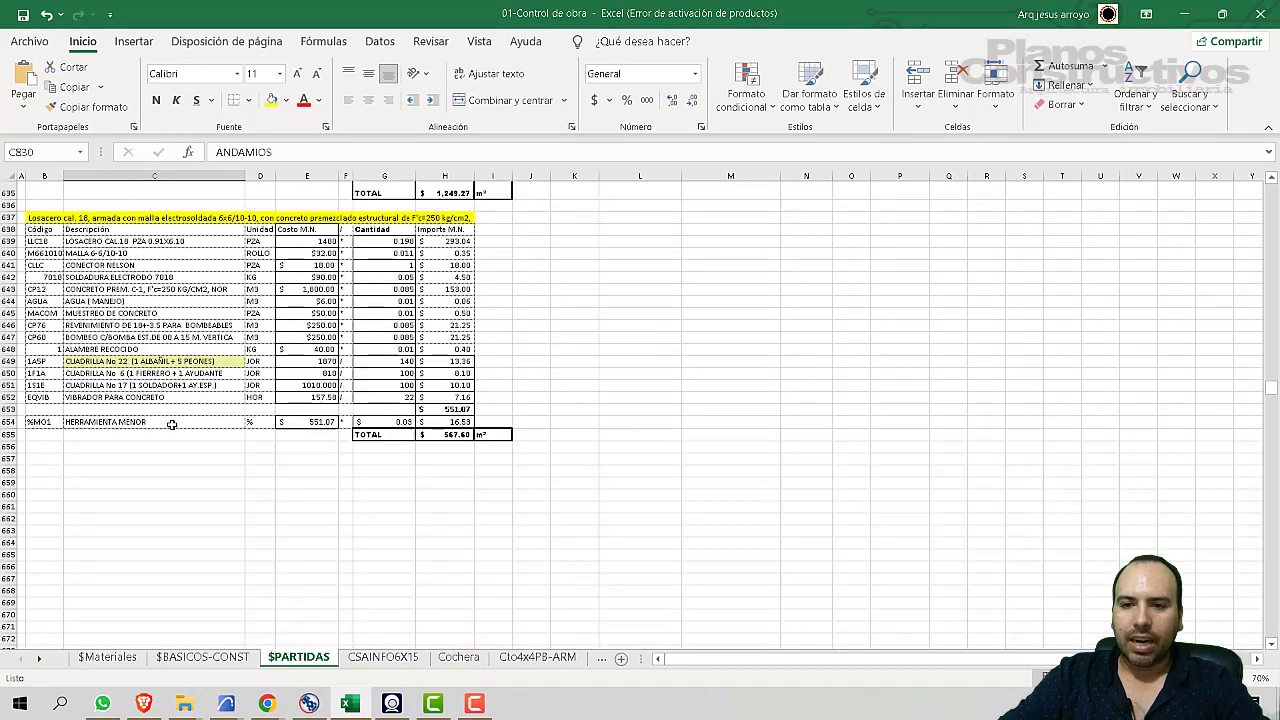
pyautogui.scroll(20, 172, 425)
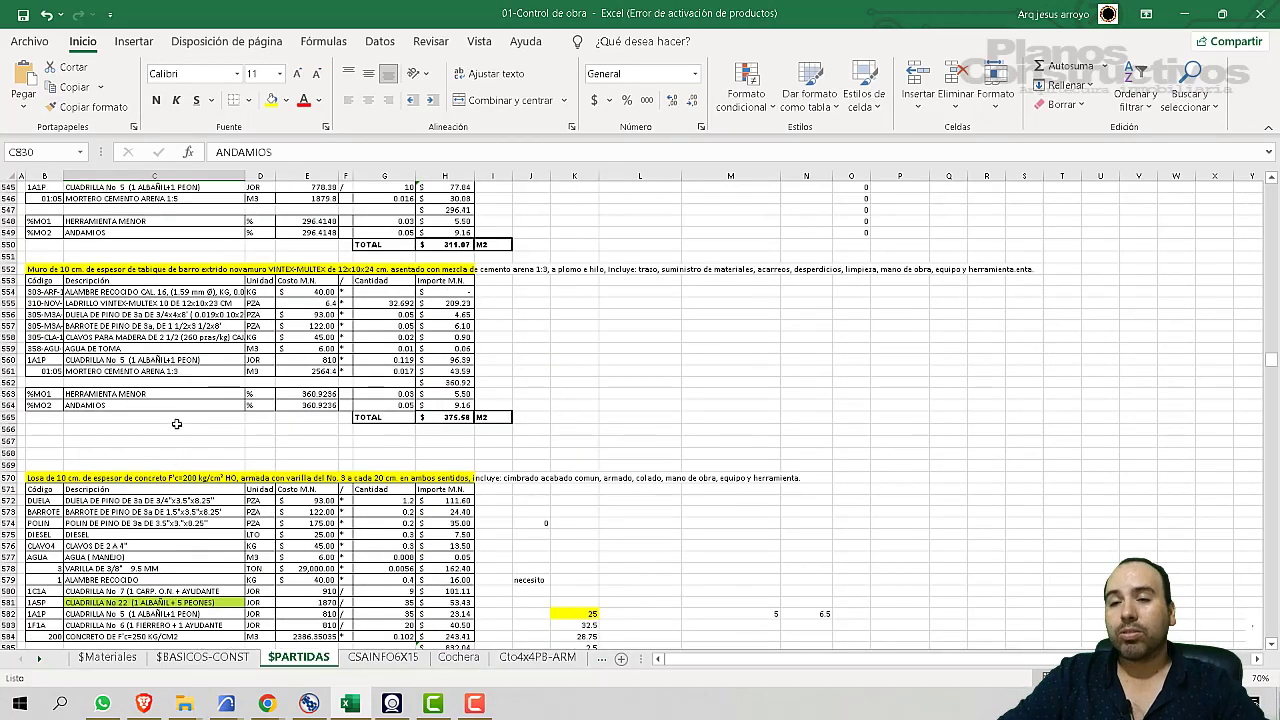
pyautogui.scroll(20, 176, 424)
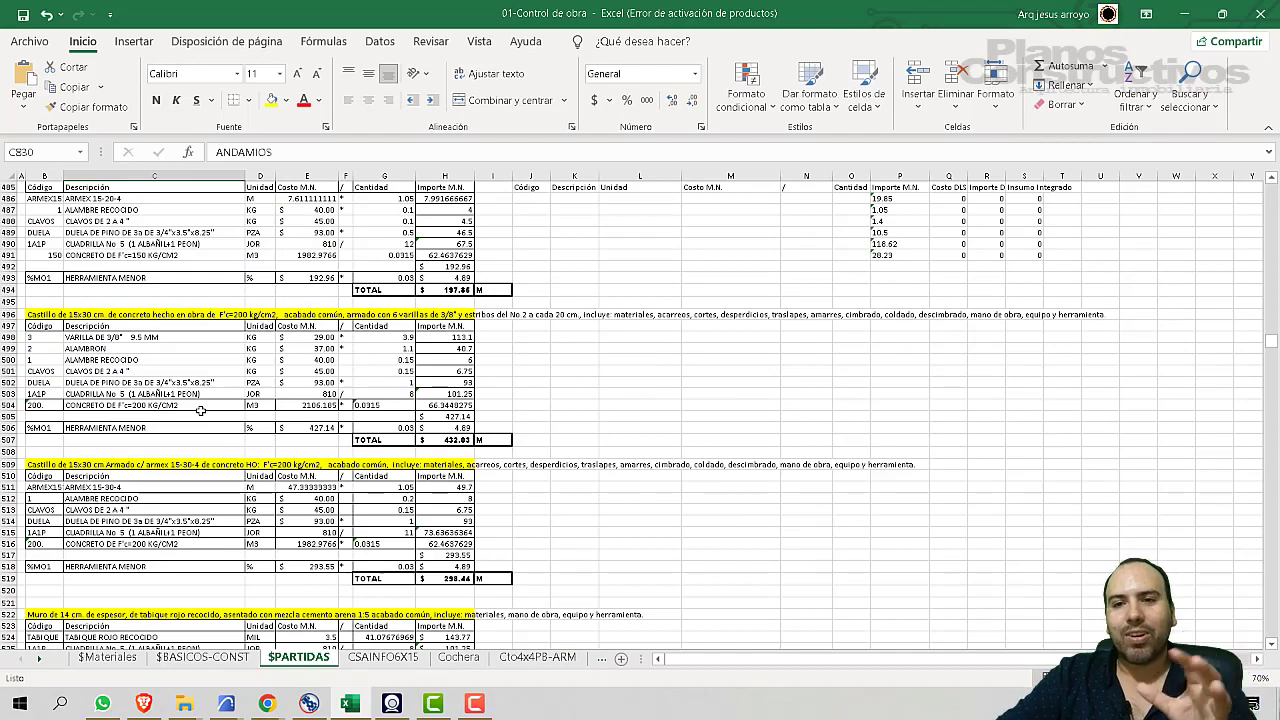
pyautogui.scroll(17, 200, 411)
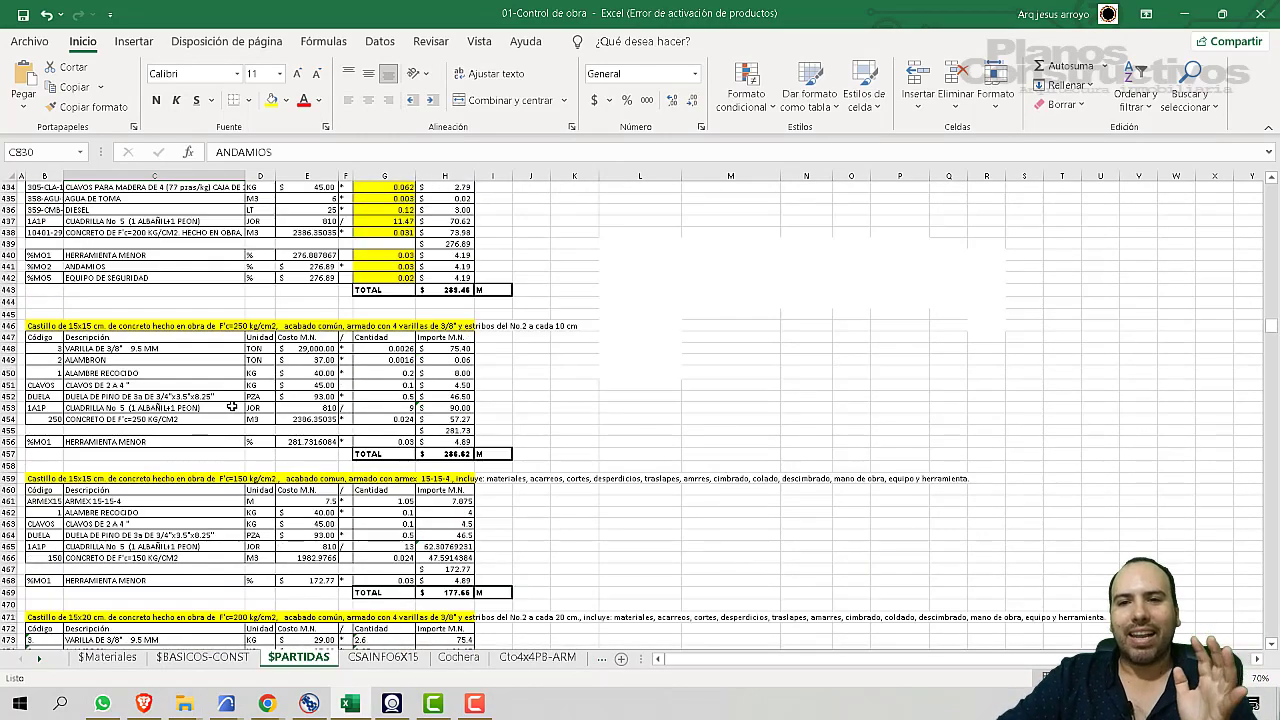
pyautogui.scroll(8, 231, 406)
pyautogui.scroll(20, 233, 405)
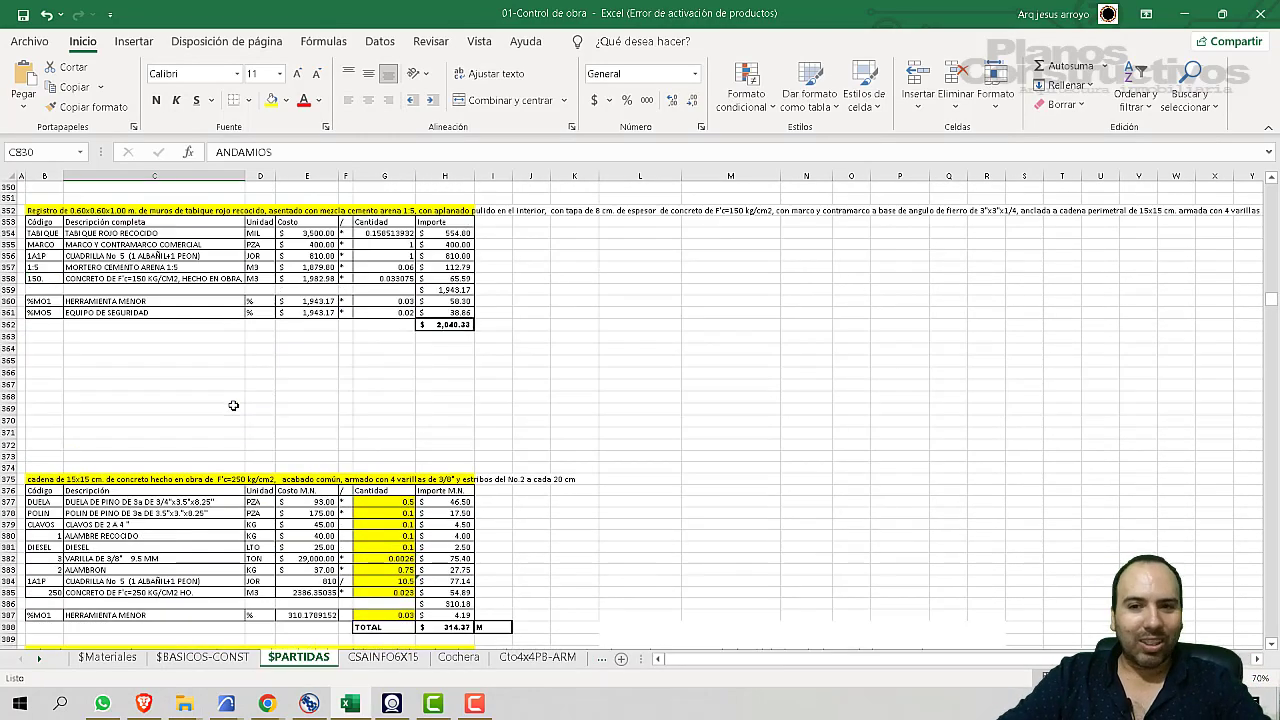
pyautogui.scroll(18, 233, 405)
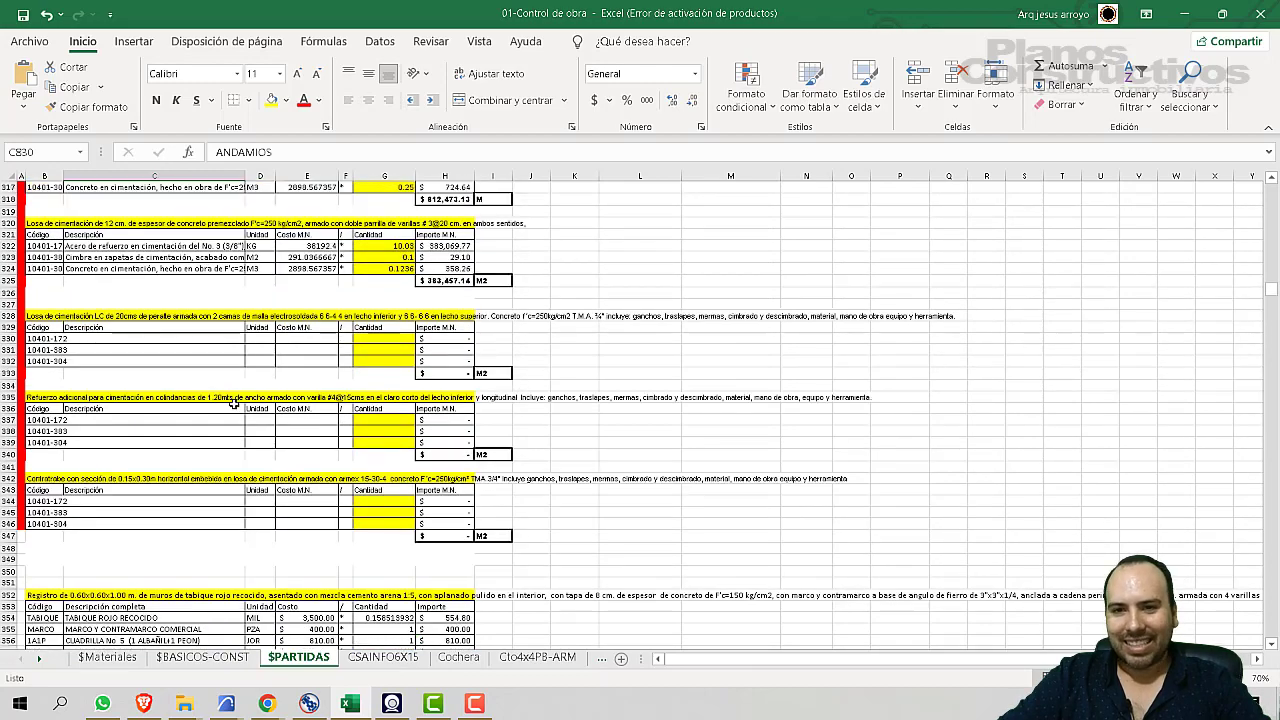
pyautogui.scroll(4, 238, 402)
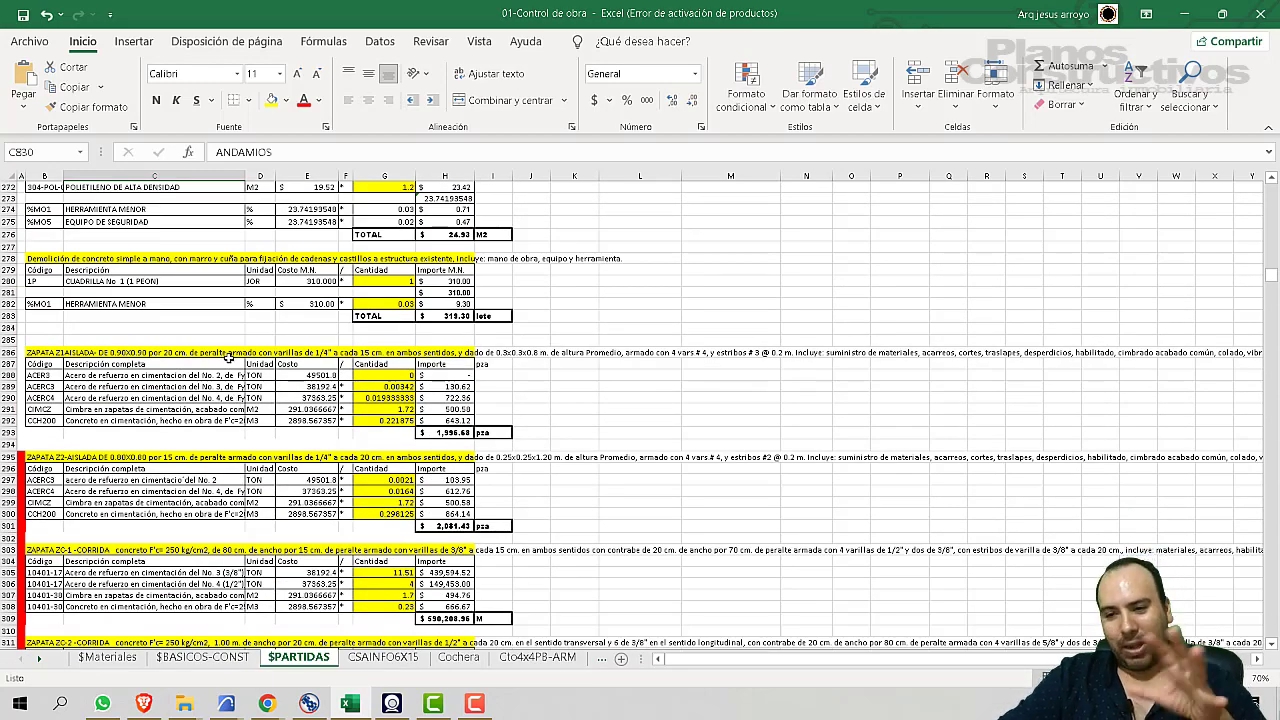
pyautogui.scroll(7, 229, 356)
pyautogui.scroll(3, 240, 347)
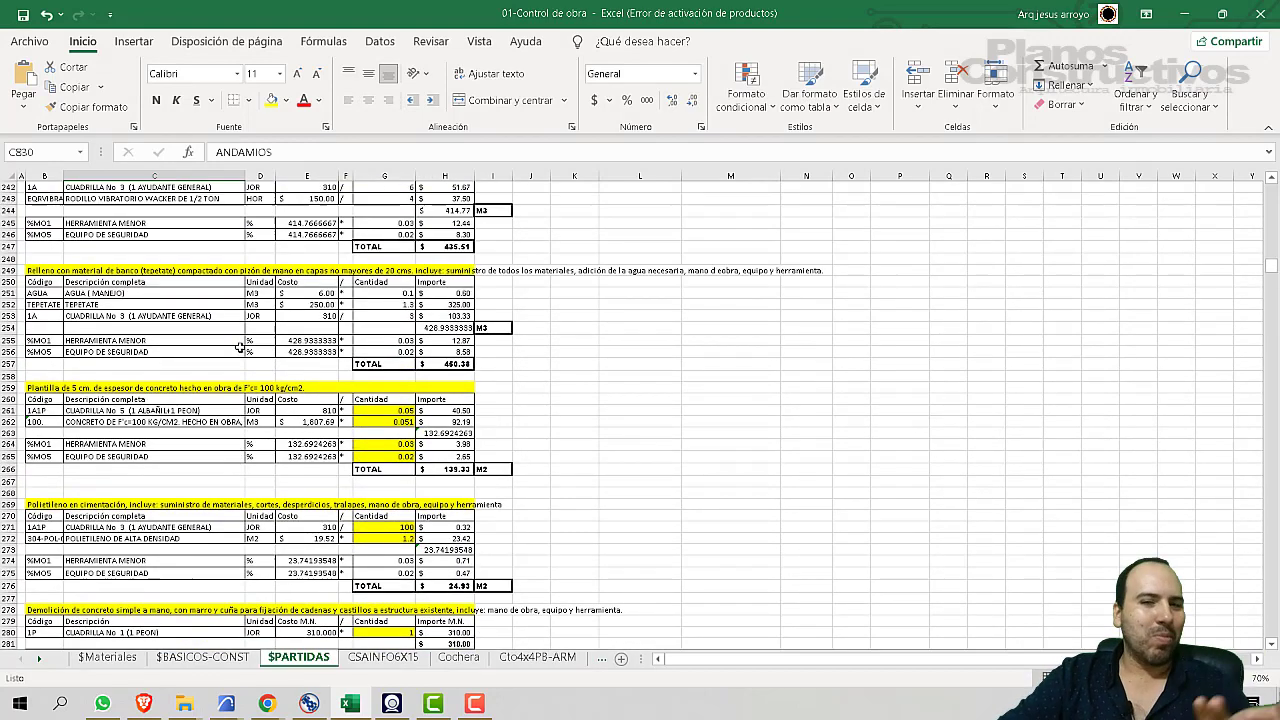
pyautogui.scroll(12, 240, 347)
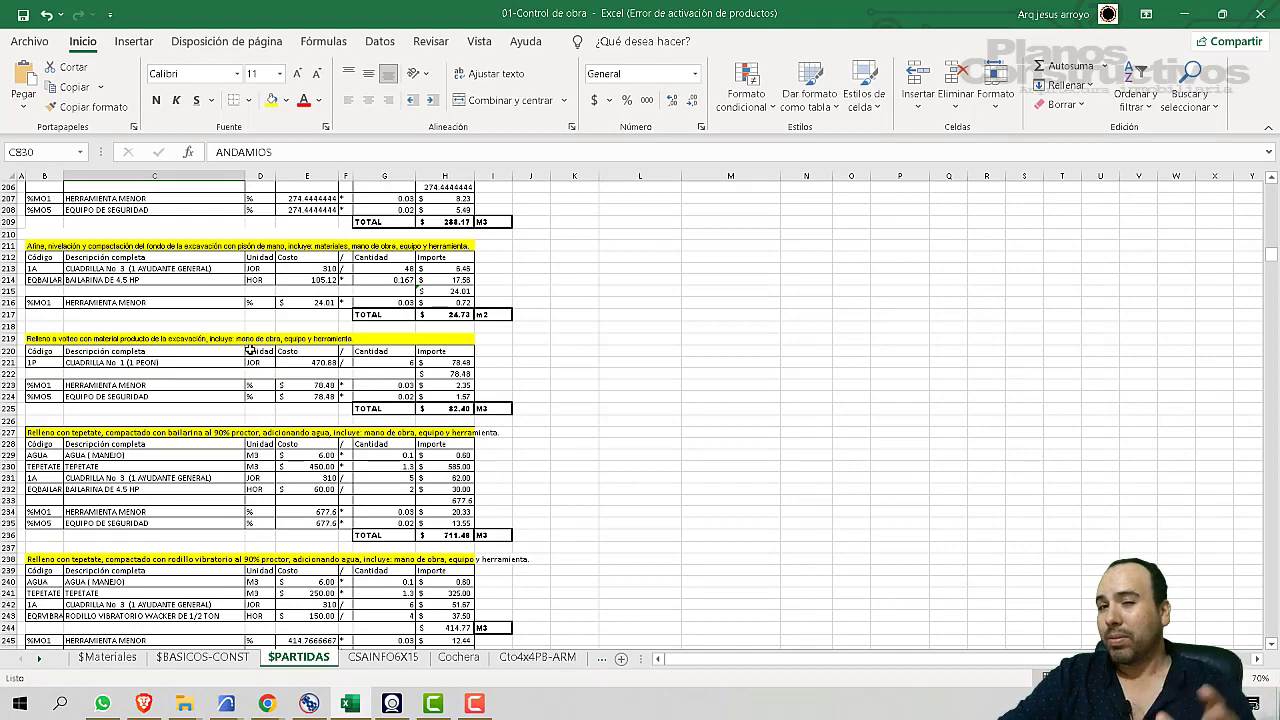
pyautogui.scroll(7, 250, 350)
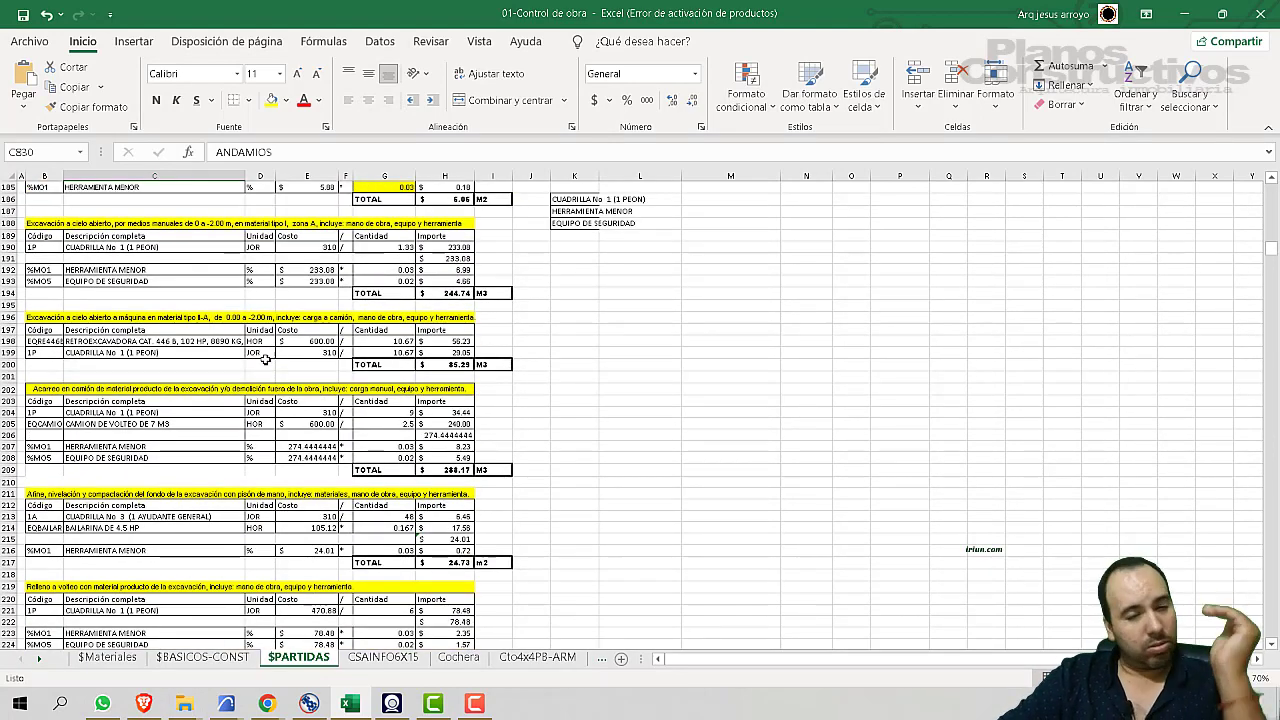
pyautogui.scroll(13, 265, 360)
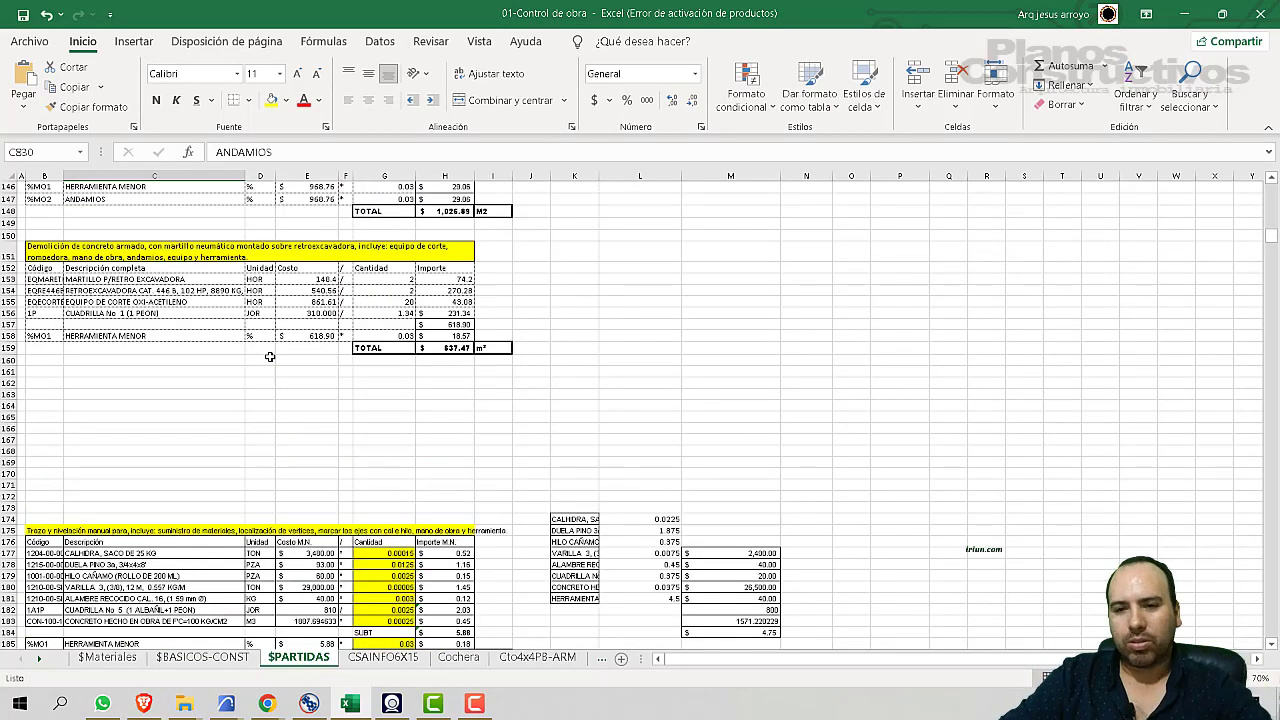
pyautogui.scroll(-14, 269, 357)
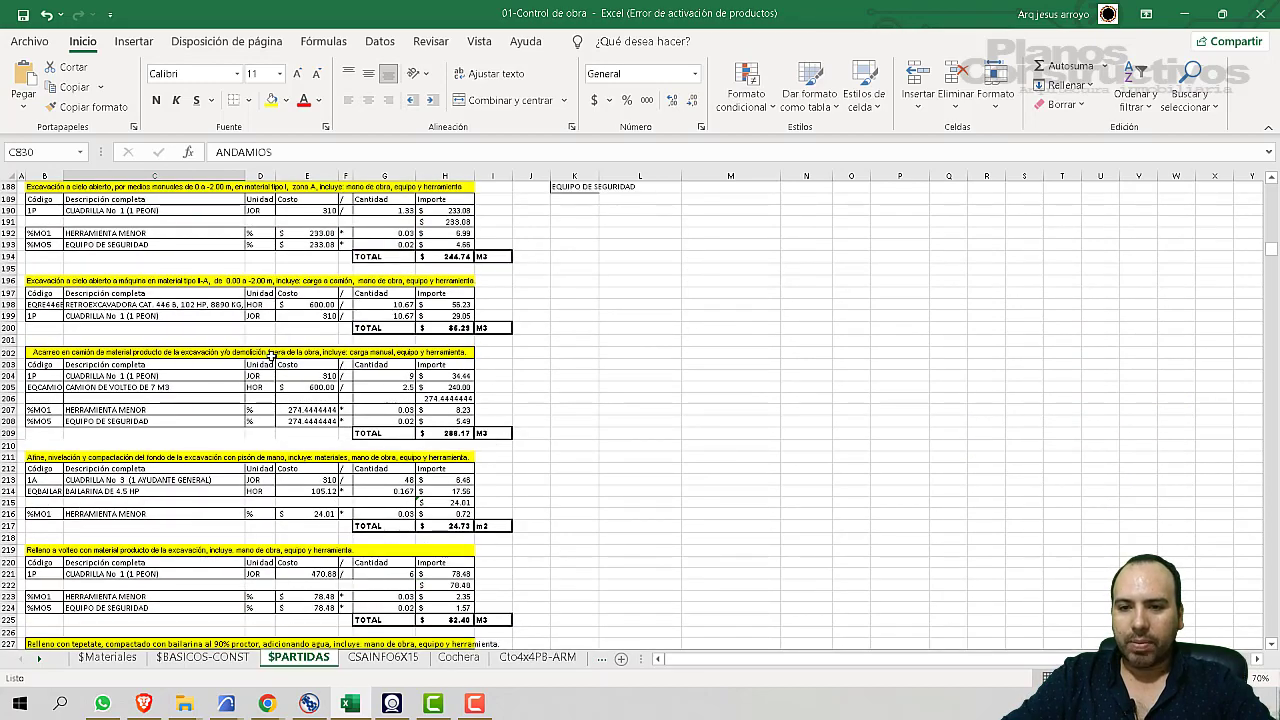
pyautogui.scroll(-8, 270, 355)
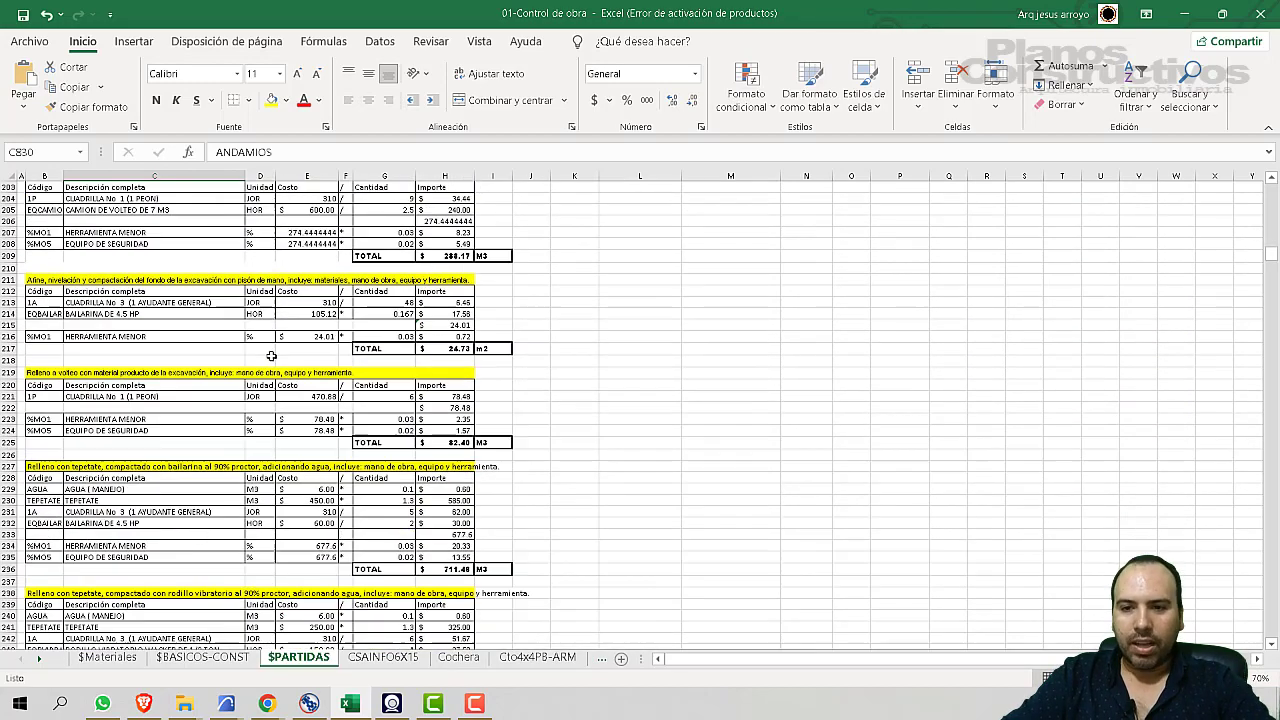
pyautogui.scroll(-16, 270, 355)
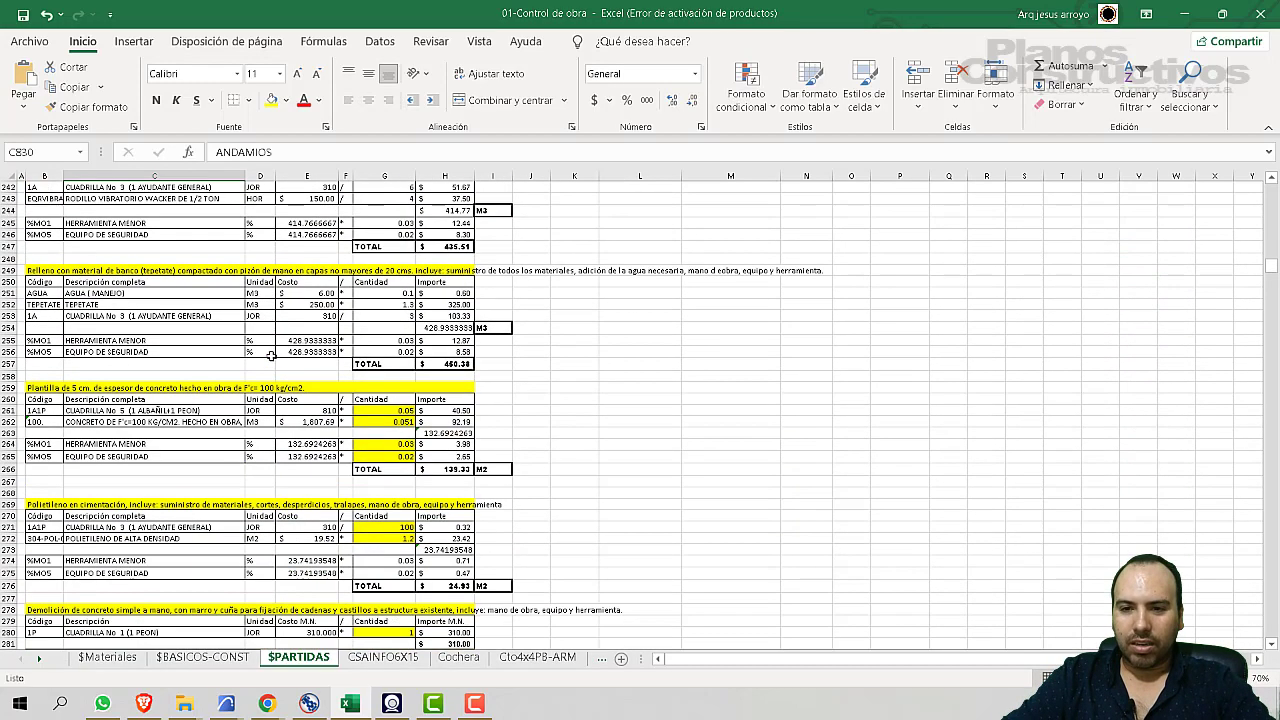
pyautogui.scroll(-10, 270, 355)
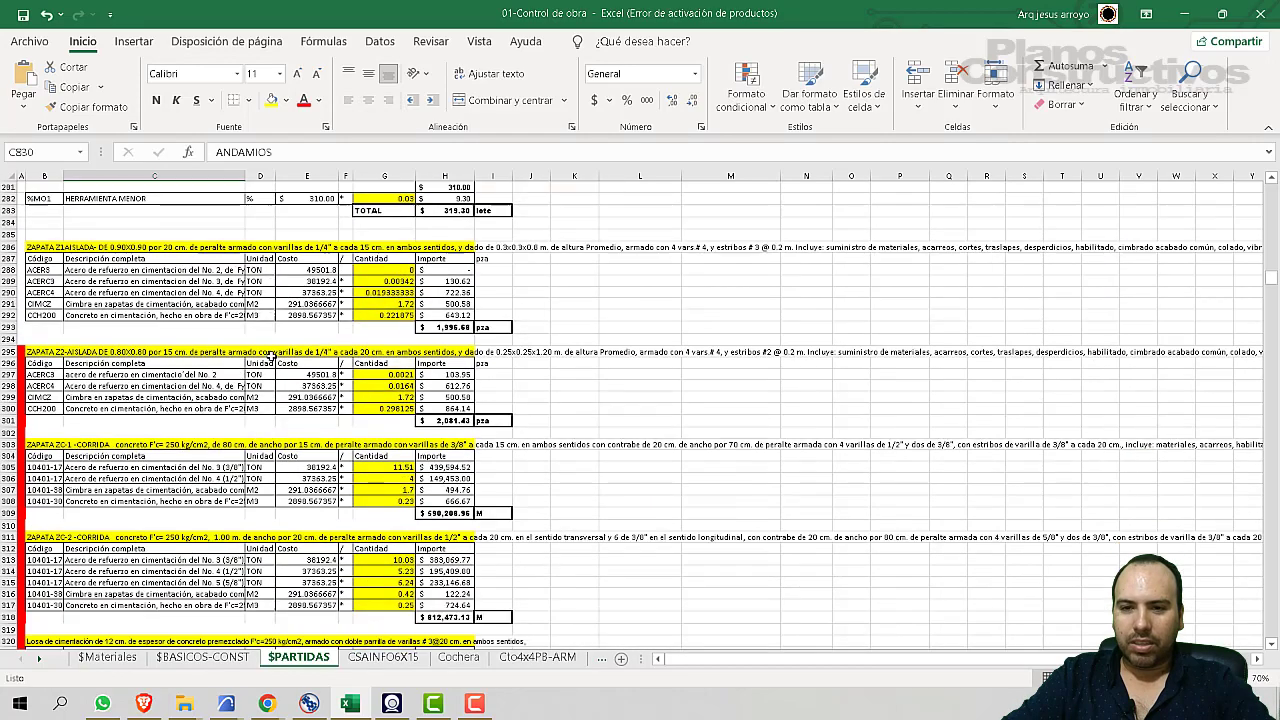
pyautogui.scroll(2, 110, 368)
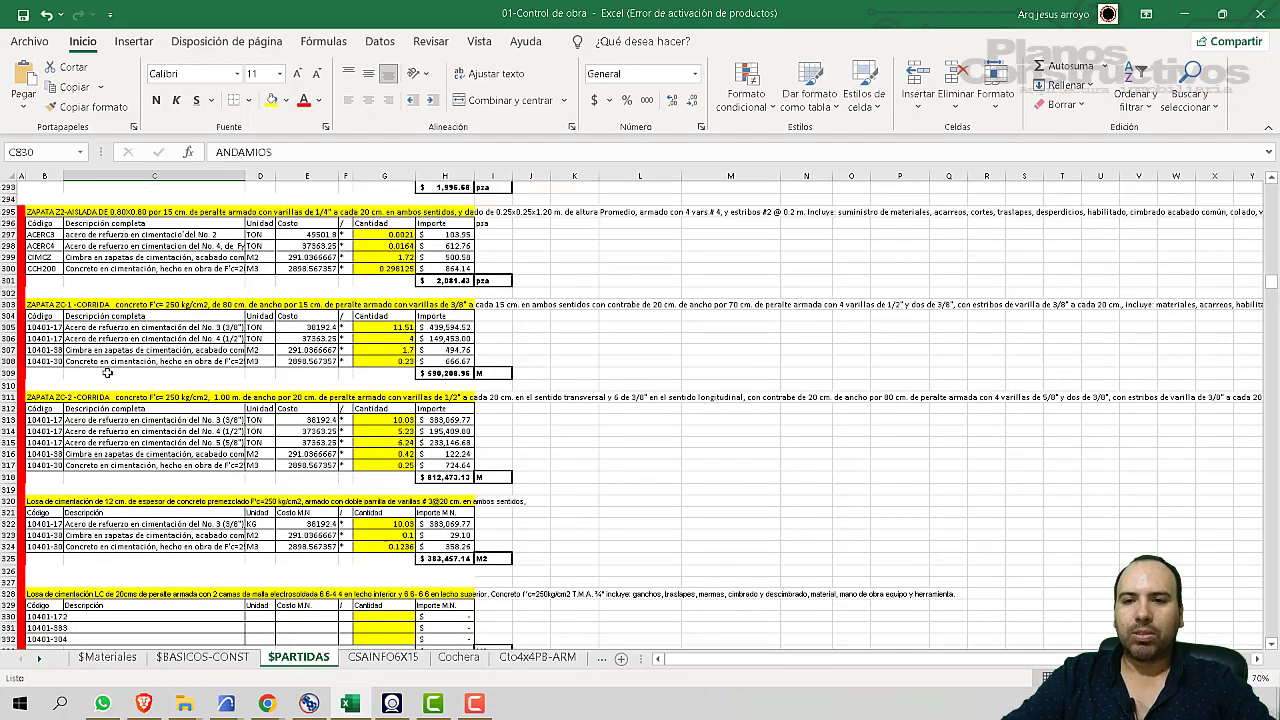
# - Insert two blank rows at row 302, below the ZAPATA Z2 AISLADA analysis
pyautogui.click(7, 396)
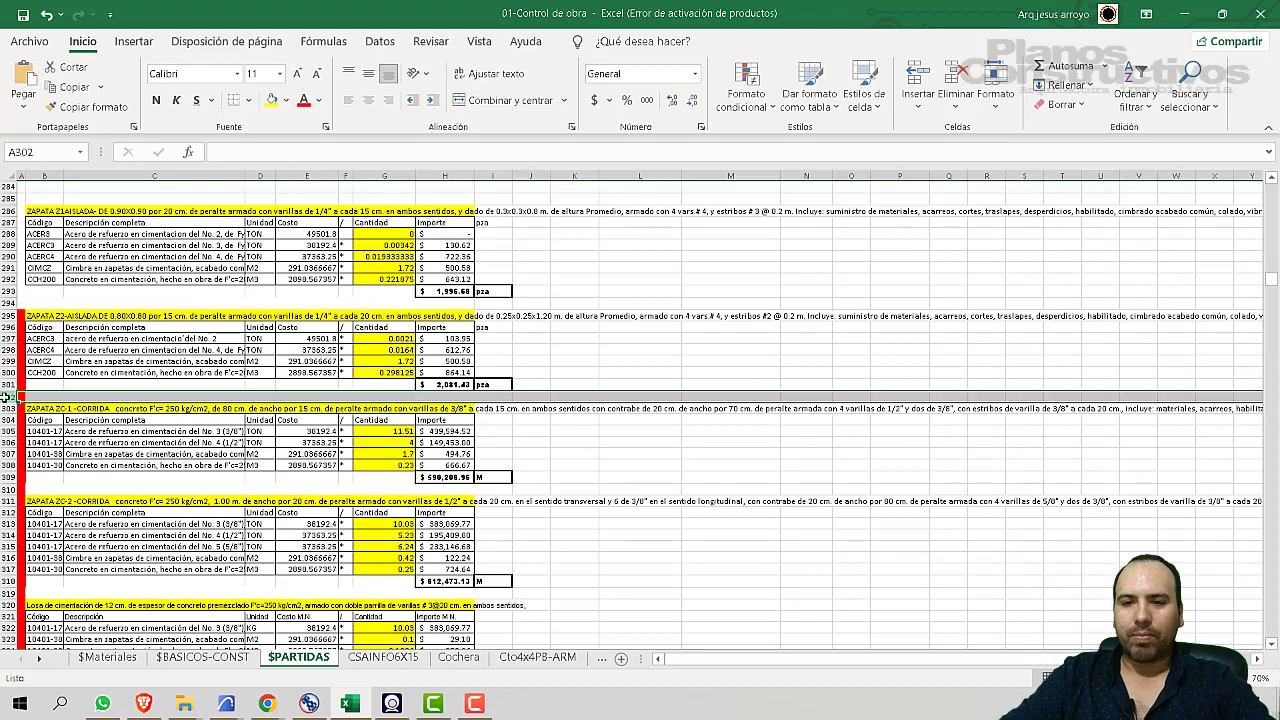
pyautogui.rightClick(8, 397)
pyautogui.click(52, 232)
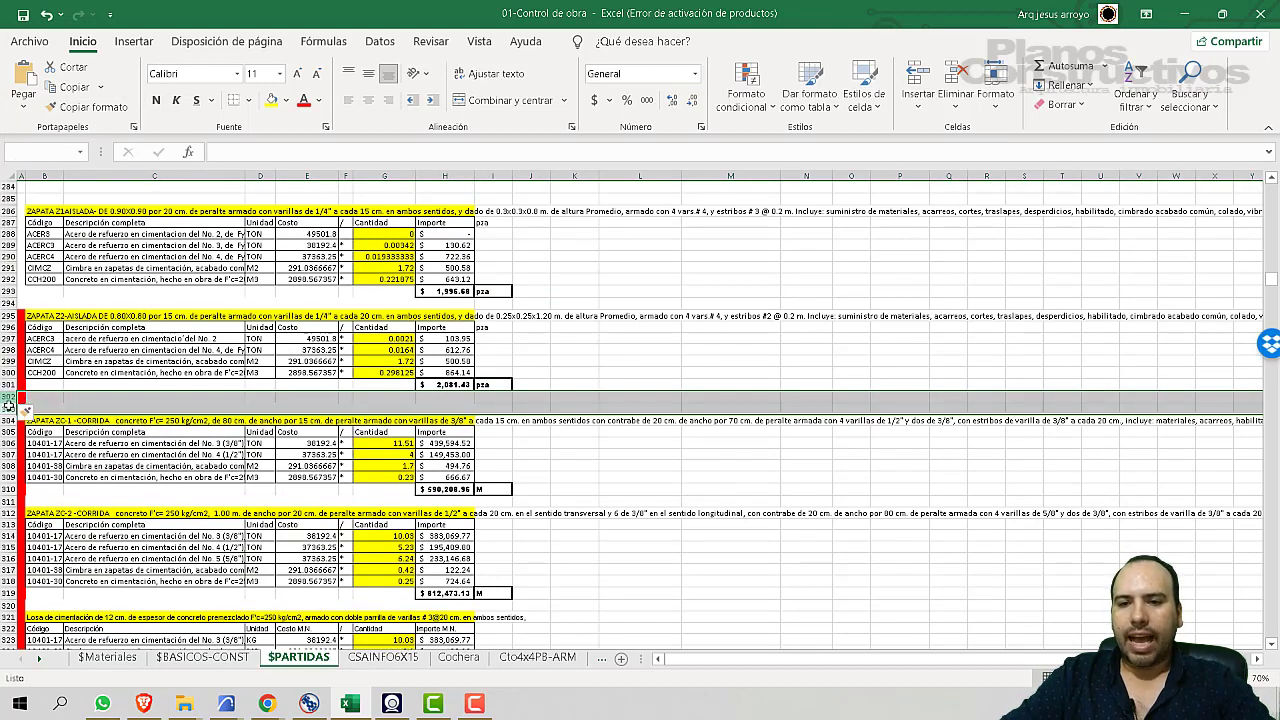
pyautogui.click(8, 398)
pyautogui.rightClick(8, 398)
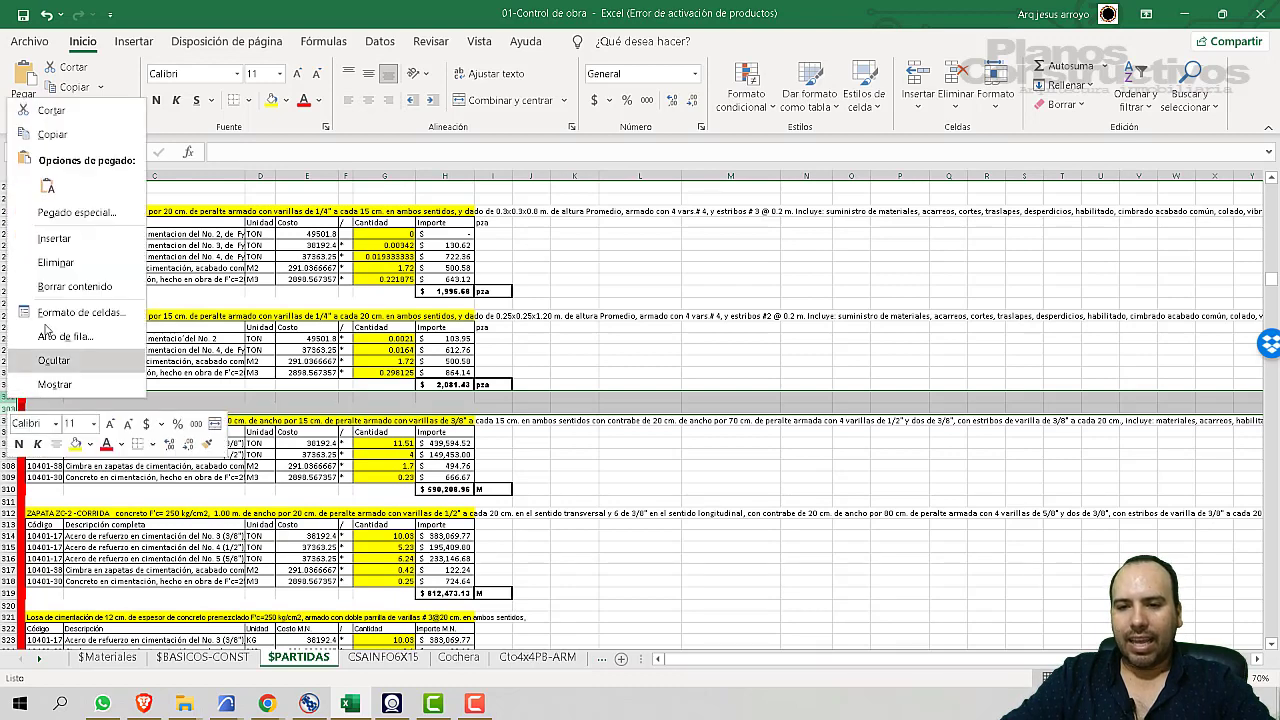
pyautogui.click(72, 241)
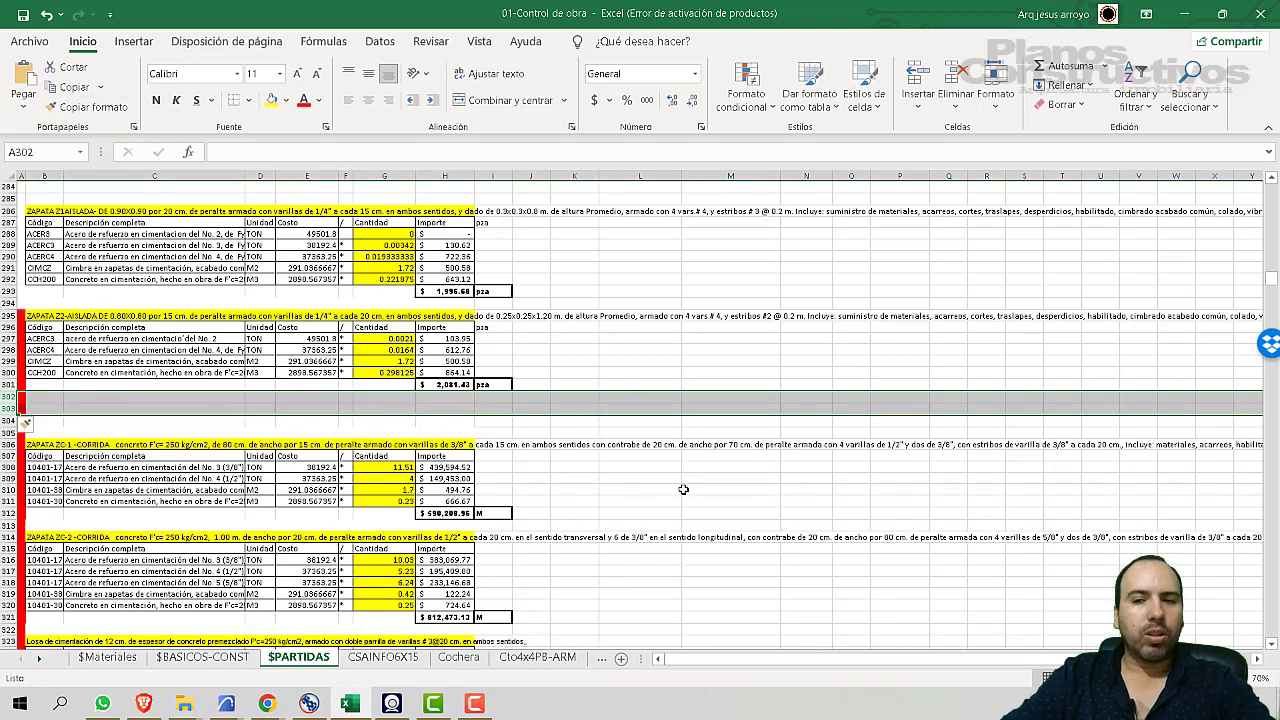
pyautogui.click(683, 484)
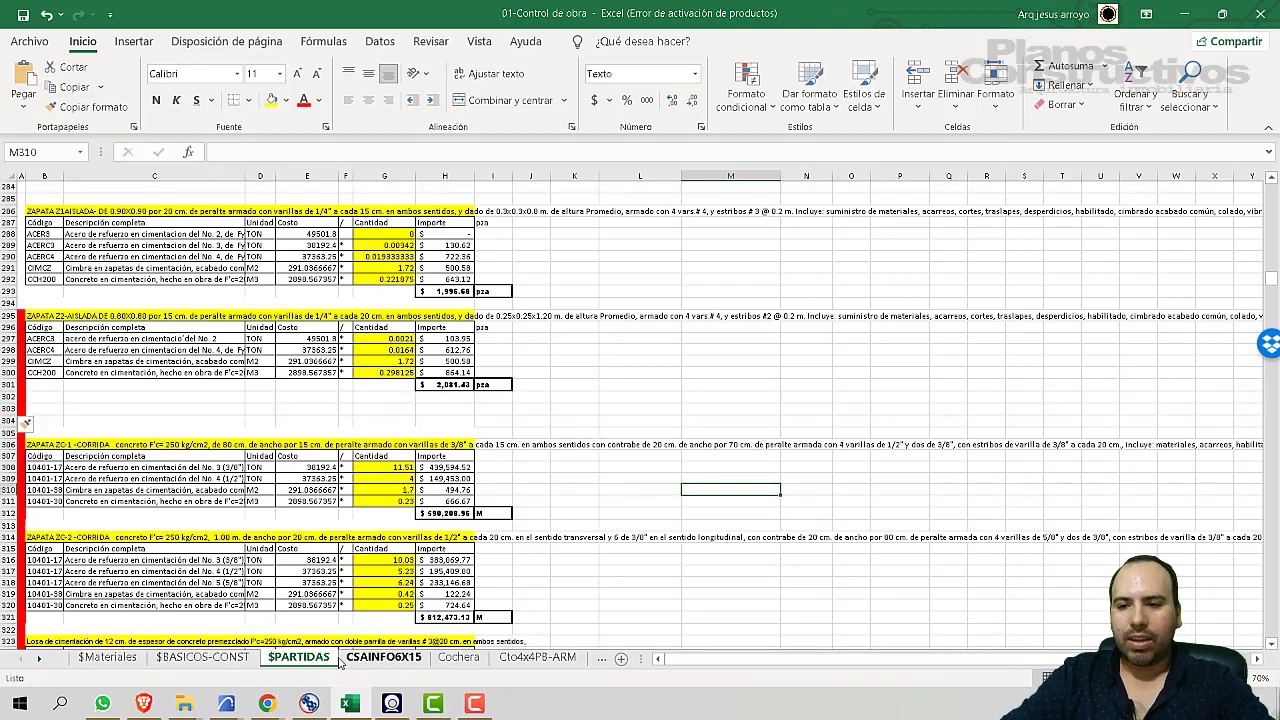
# - On CSAINFO6X15, inspect the ZAPATA Z1 line's '$PARTIDAS'!B286 link, unit price, quantity and amount
pyautogui.click(352, 660)
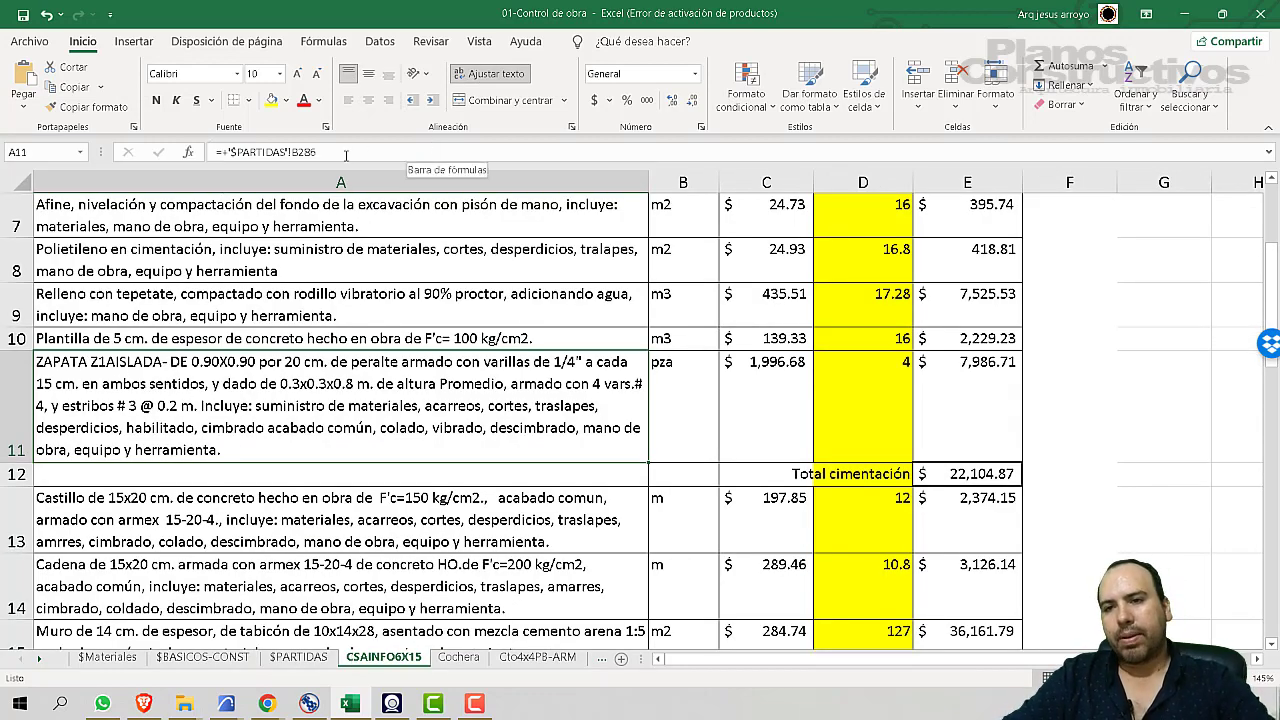
pyautogui.moveTo(316, 152); pyautogui.dragTo(249, 152)
pyautogui.click(758, 409)
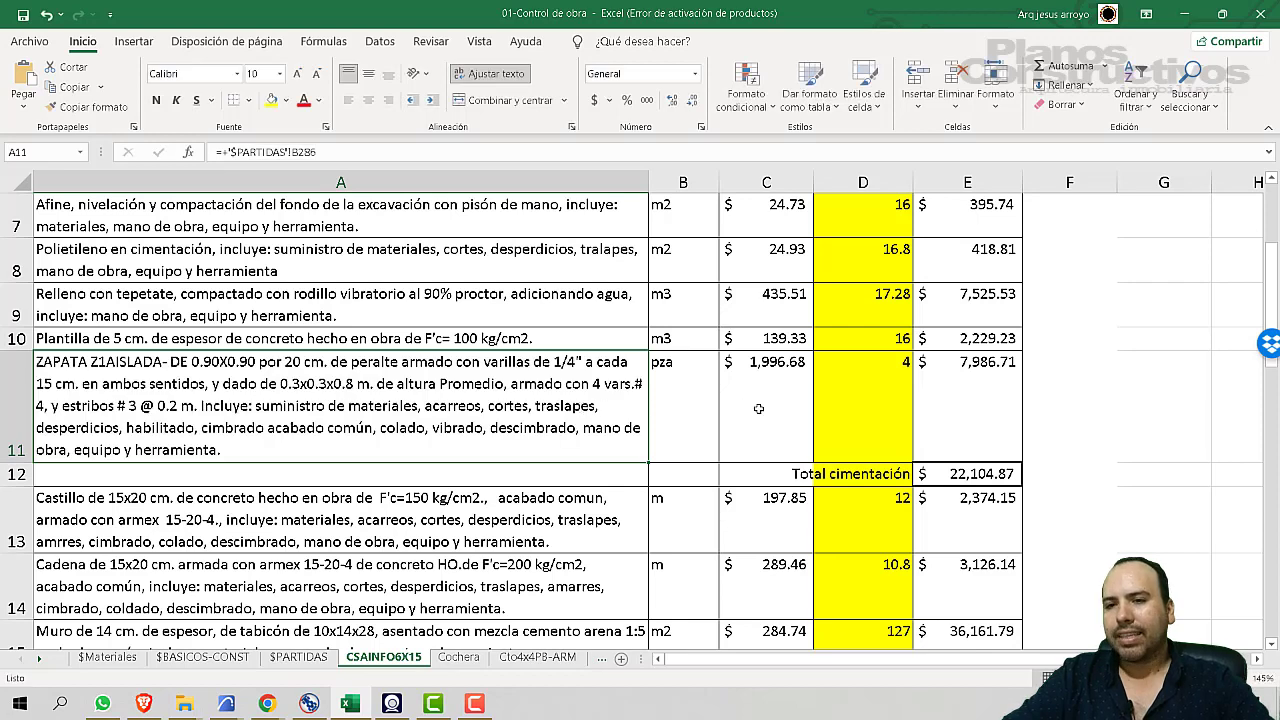
pyautogui.click(851, 379)
pyautogui.press('Right')
pyautogui.press('Left')
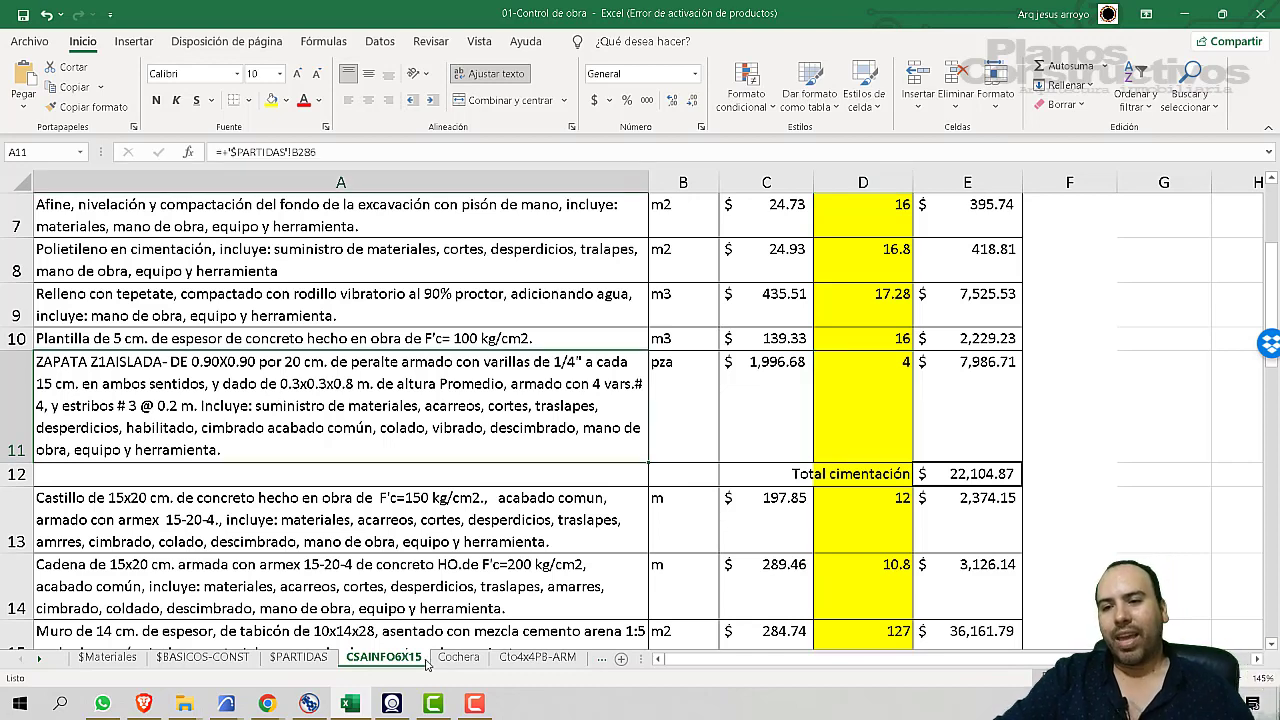
pyautogui.click(452, 662)
pyautogui.click(510, 662)
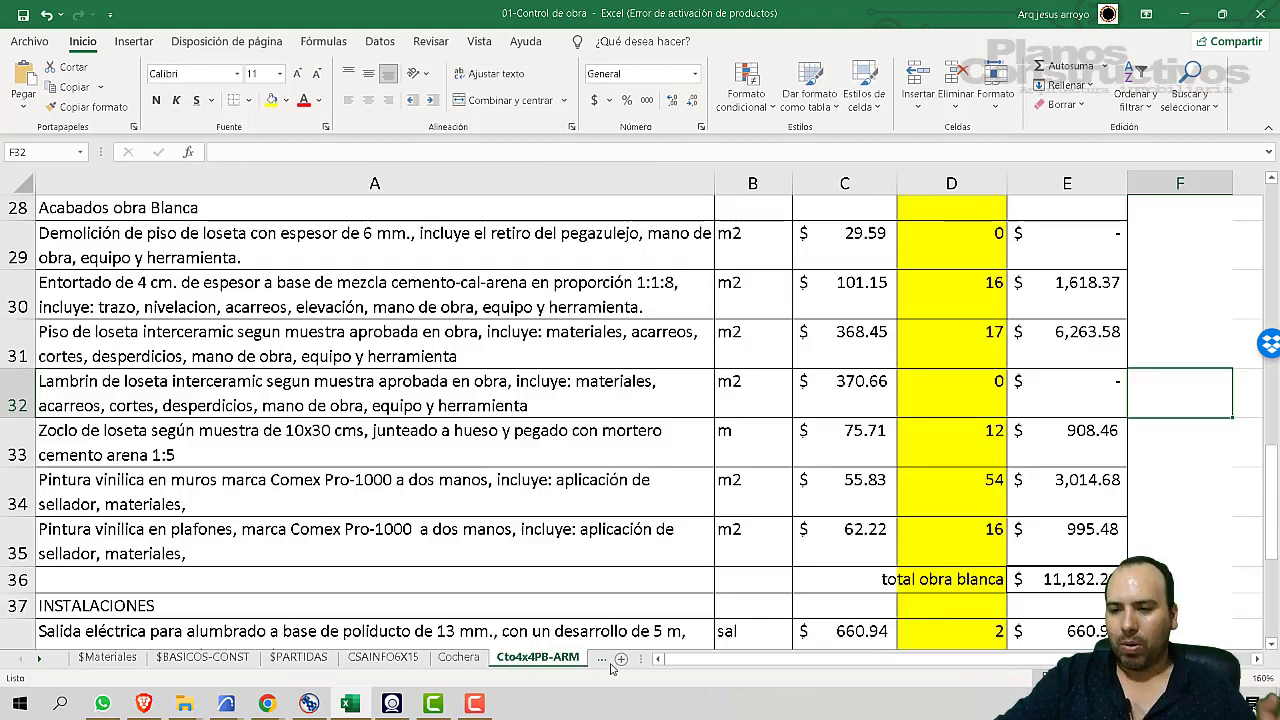
pyautogui.click(470, 662)
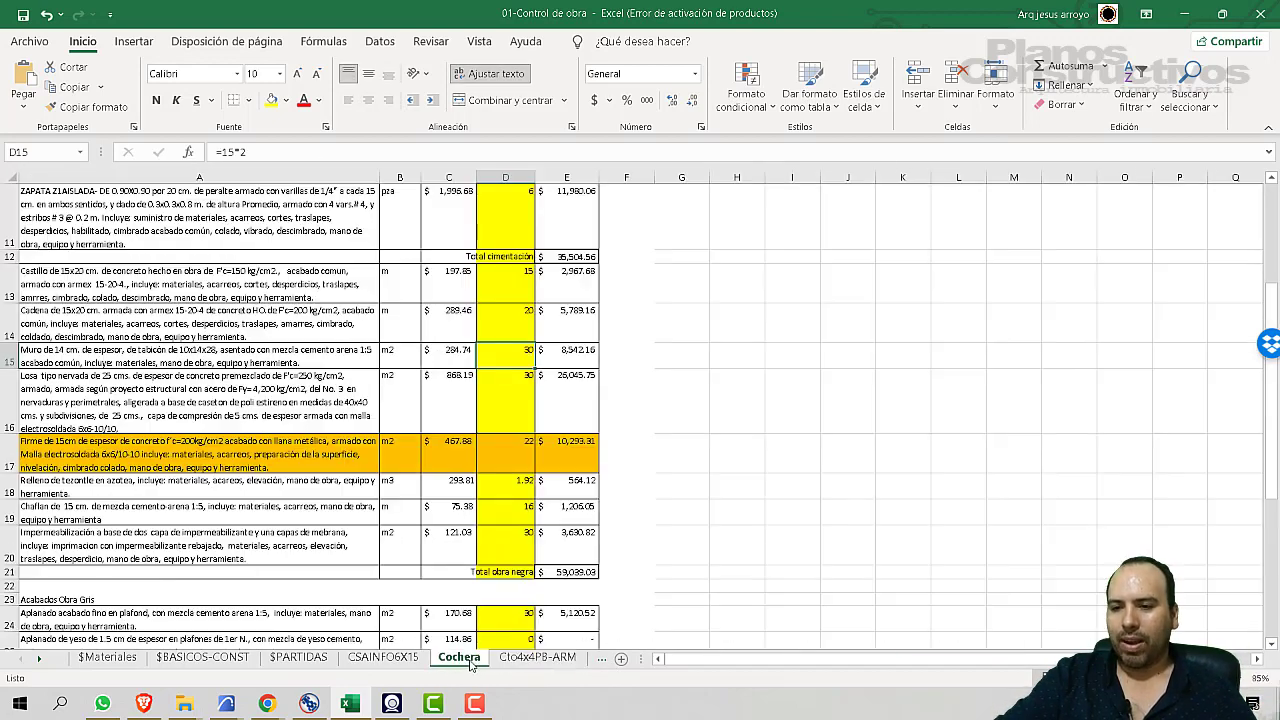
pyautogui.click(40, 659)
pyautogui.click(40, 659)
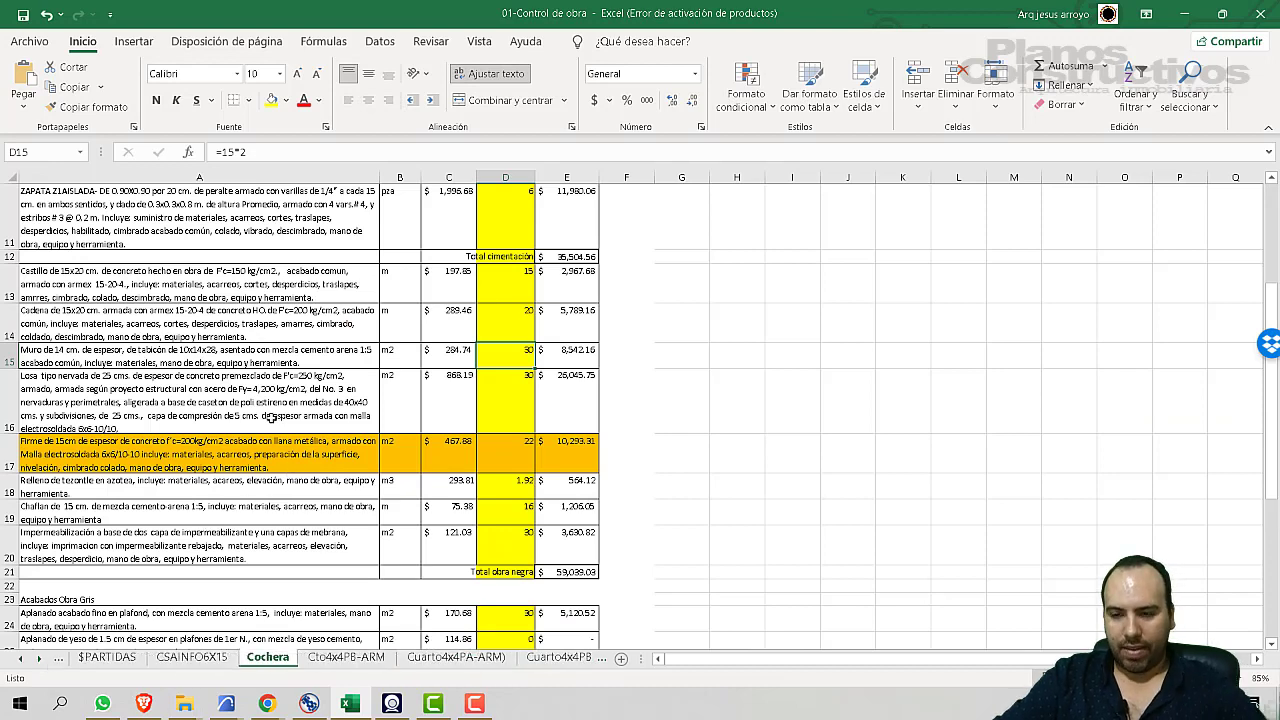
pyautogui.hotkey('alt', 'd')
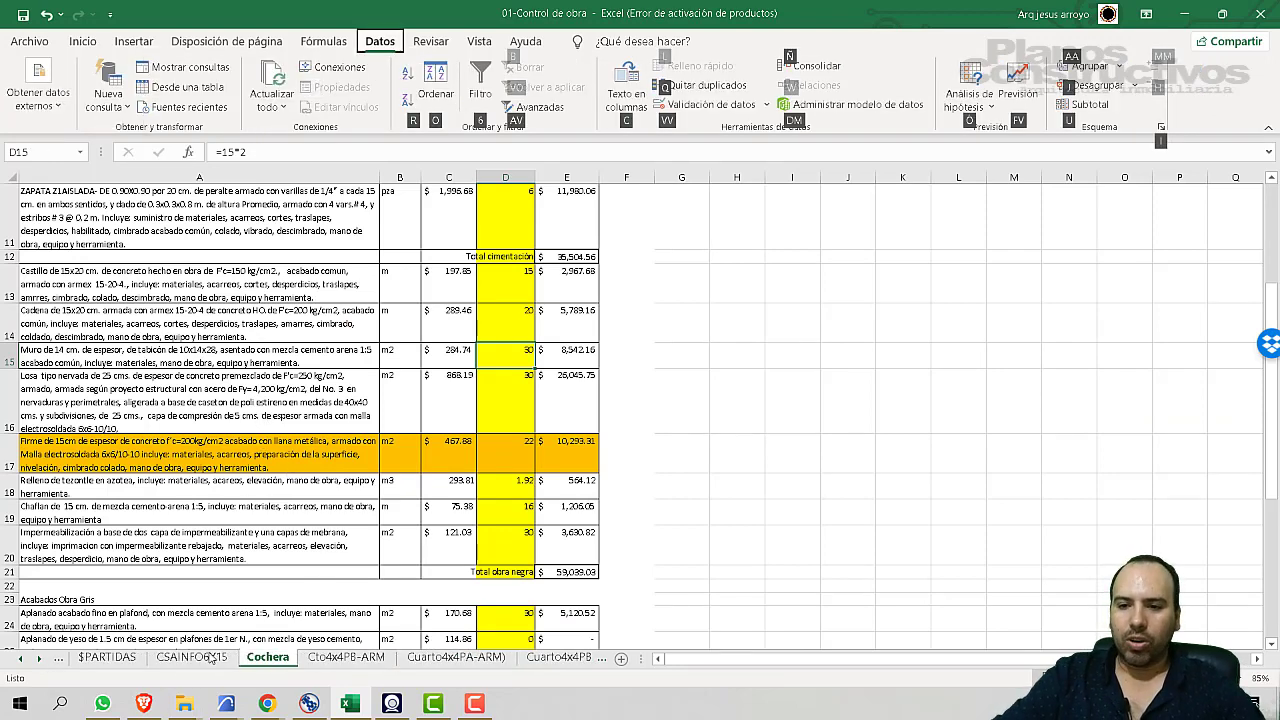
pyautogui.click(192, 657)
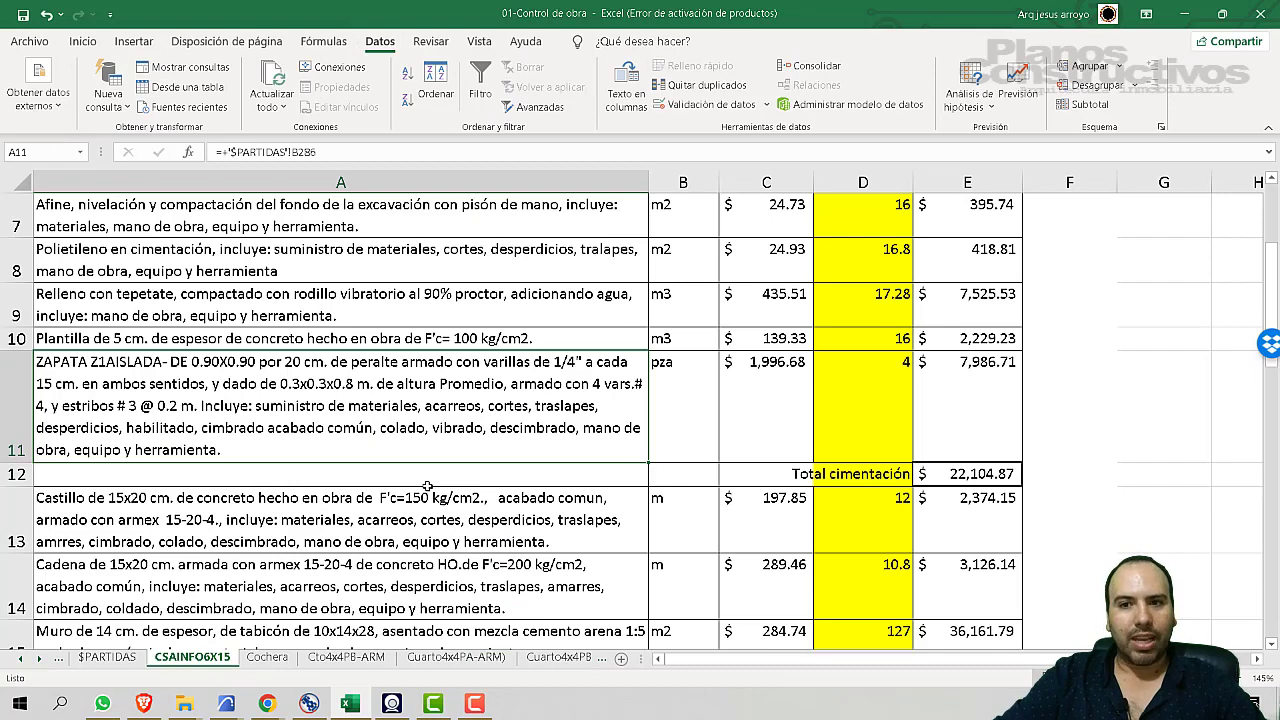
pyautogui.scroll(-7, 410, 465)
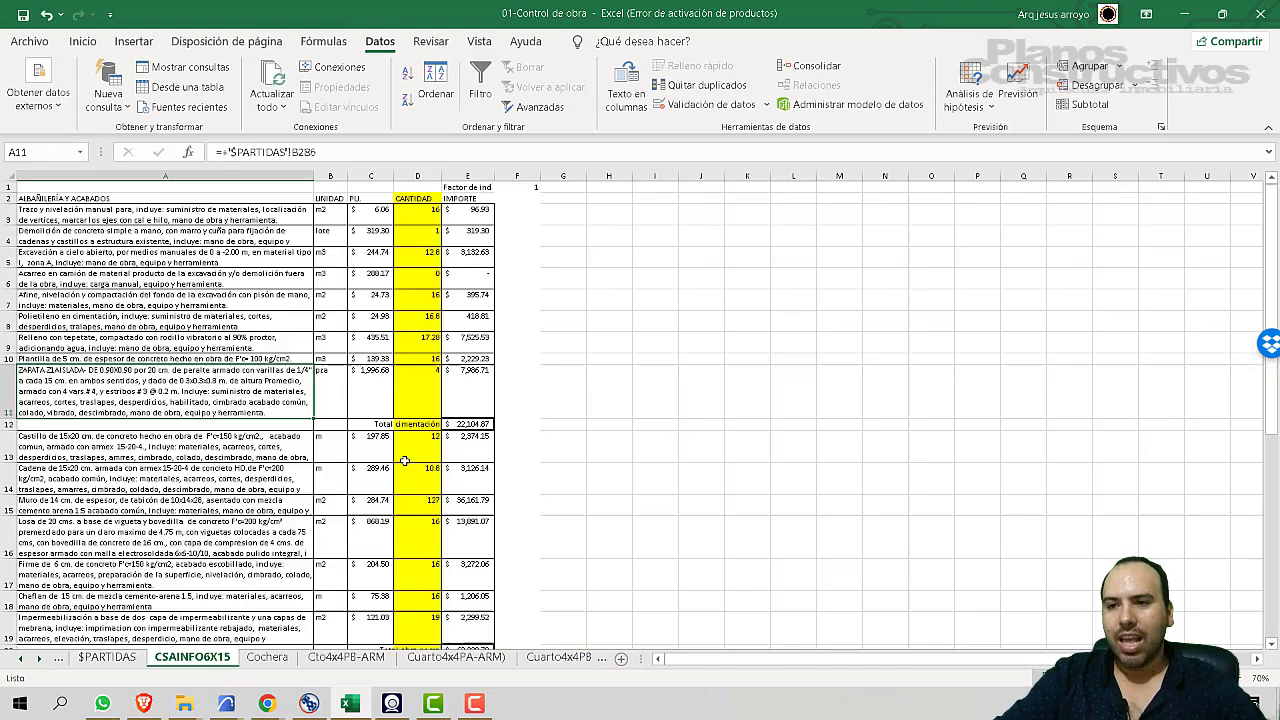
pyautogui.scroll(2, 215, 435)
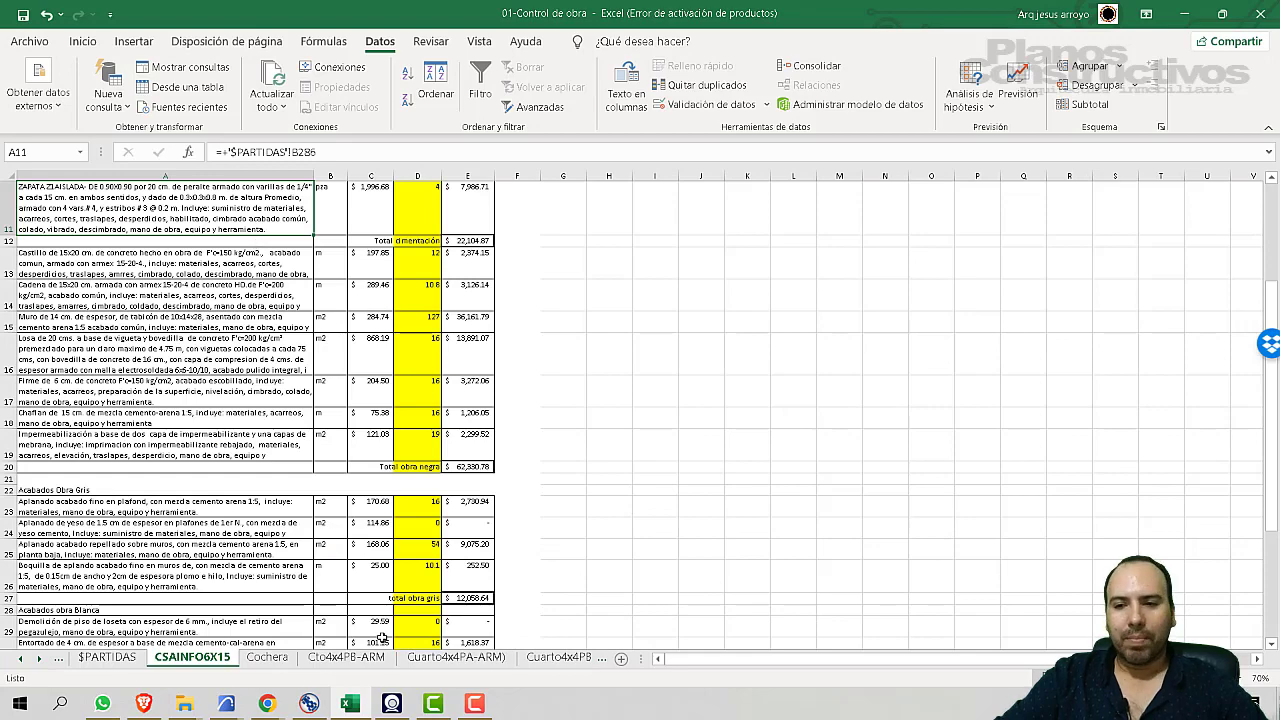
pyautogui.scroll(-1, 262, 500)
pyautogui.scroll(4, 262, 500)
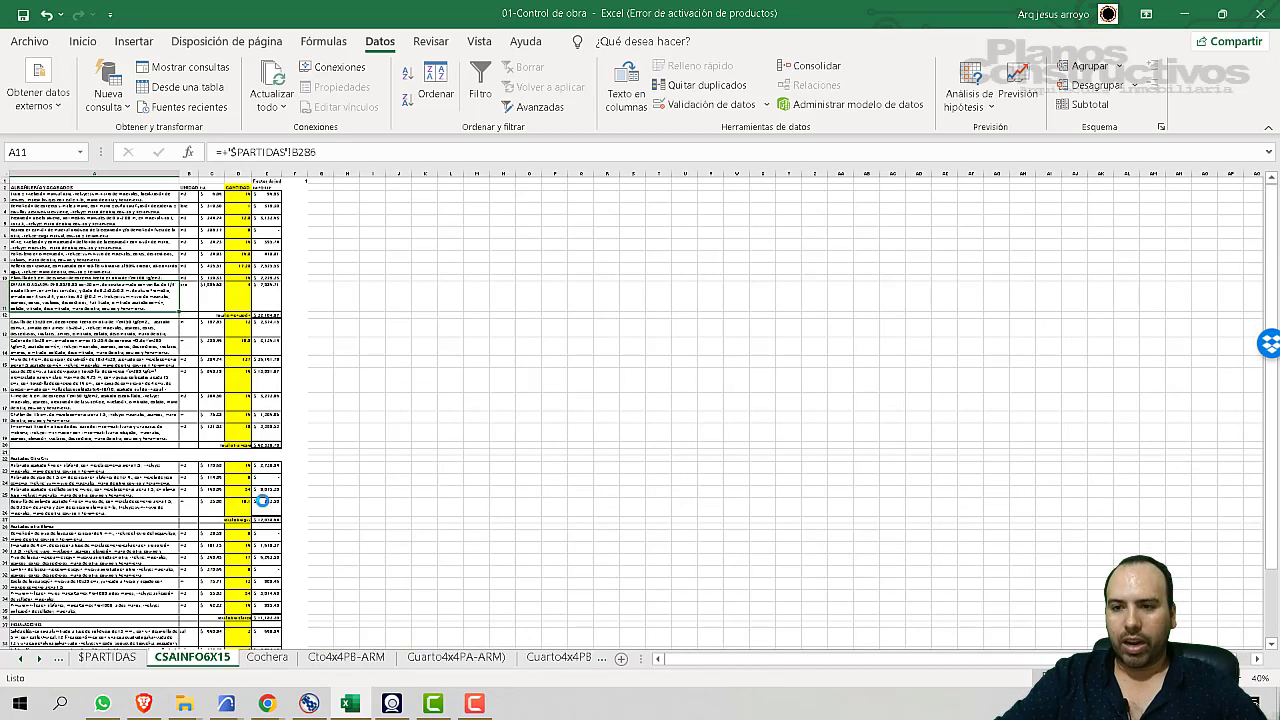
pyautogui.scroll(2, 262, 500)
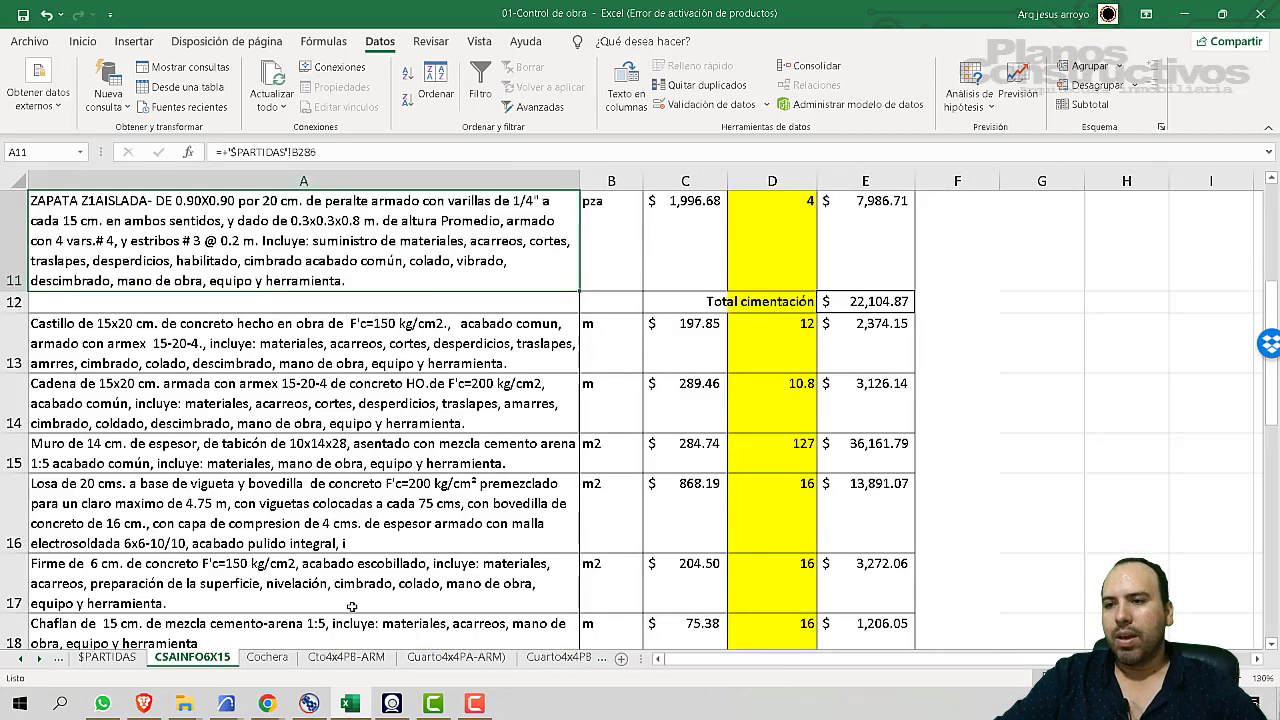
# - Open the Cuarto4x4PB estimate and scroll the sheet tabs forward to Demoliciones
pyautogui.click(455, 657)
pyautogui.click(558, 657)
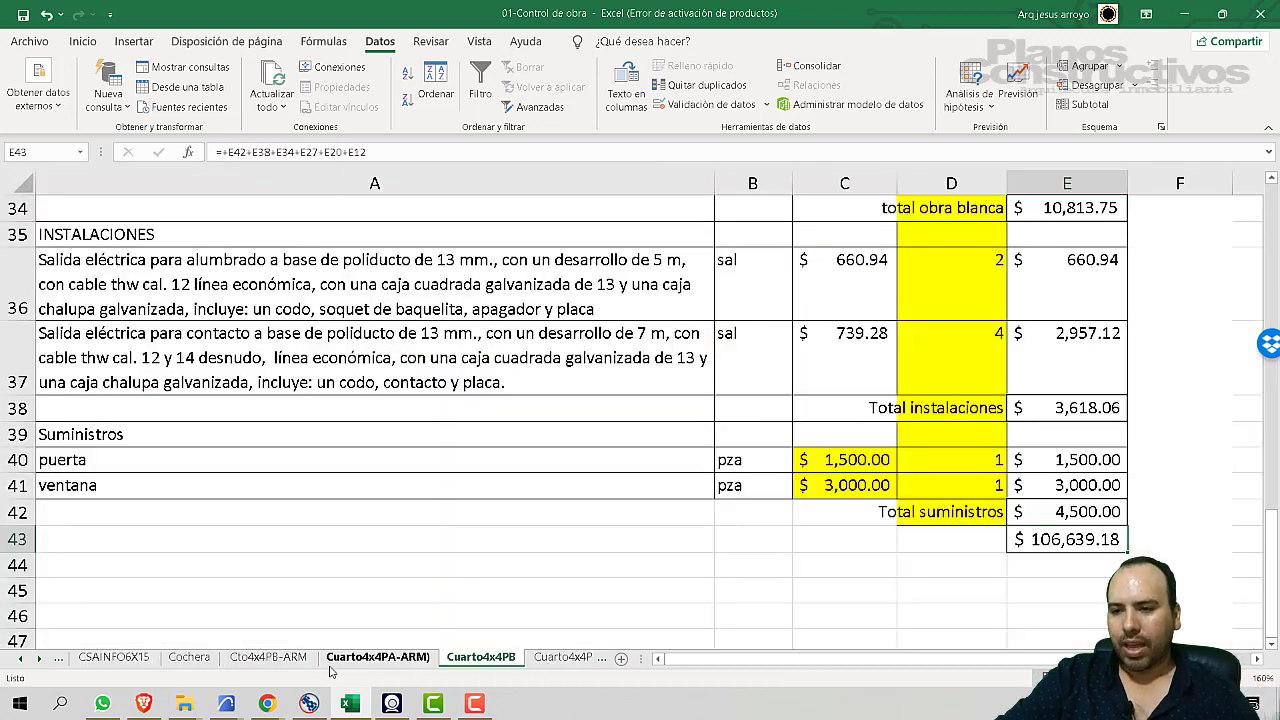
pyautogui.click(38, 660)
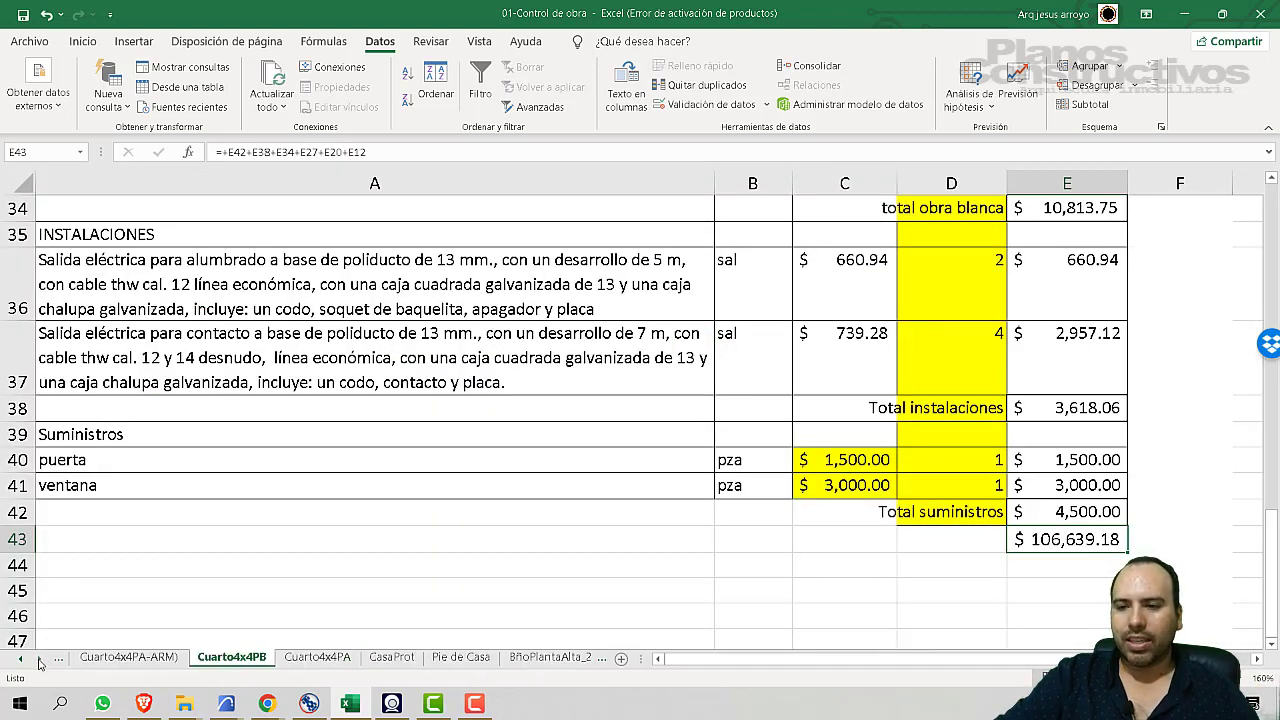
pyautogui.click(38, 660)
pyautogui.click(40, 660)
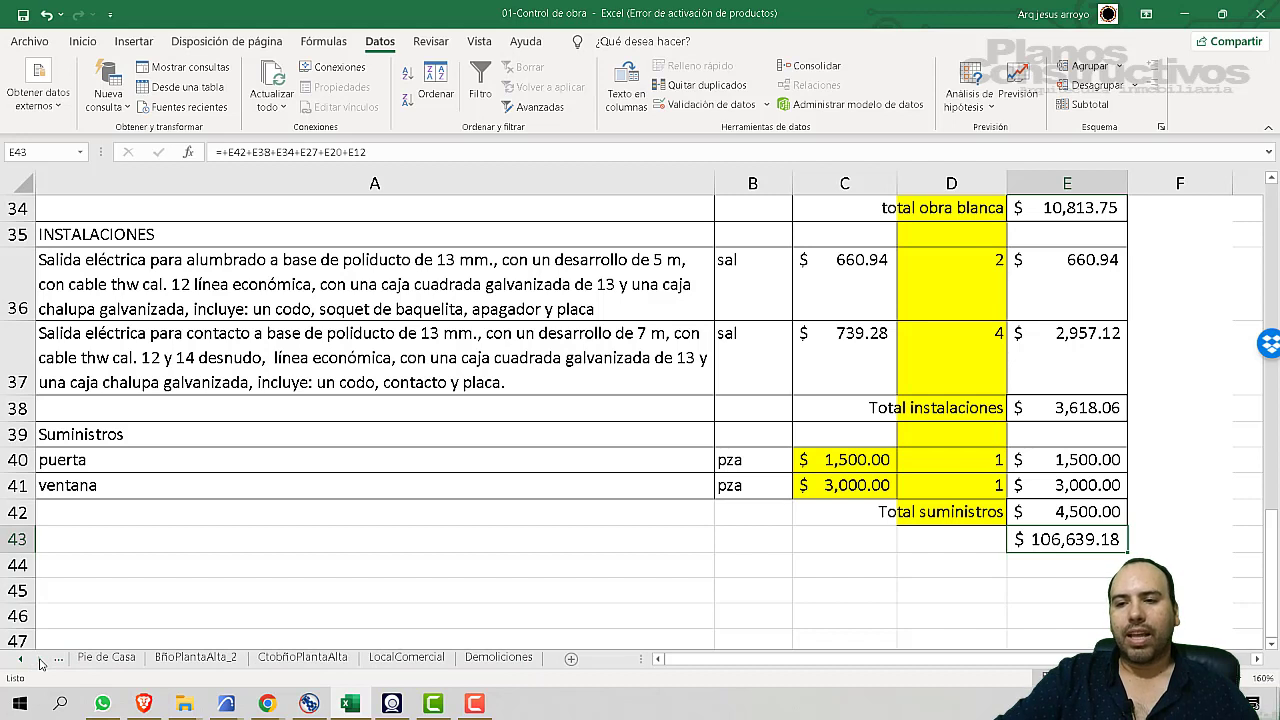
# - Scroll the sheet tabs back through $BASICOS-CONST to the first sheet, $Materiales
pyautogui.click(24, 659)
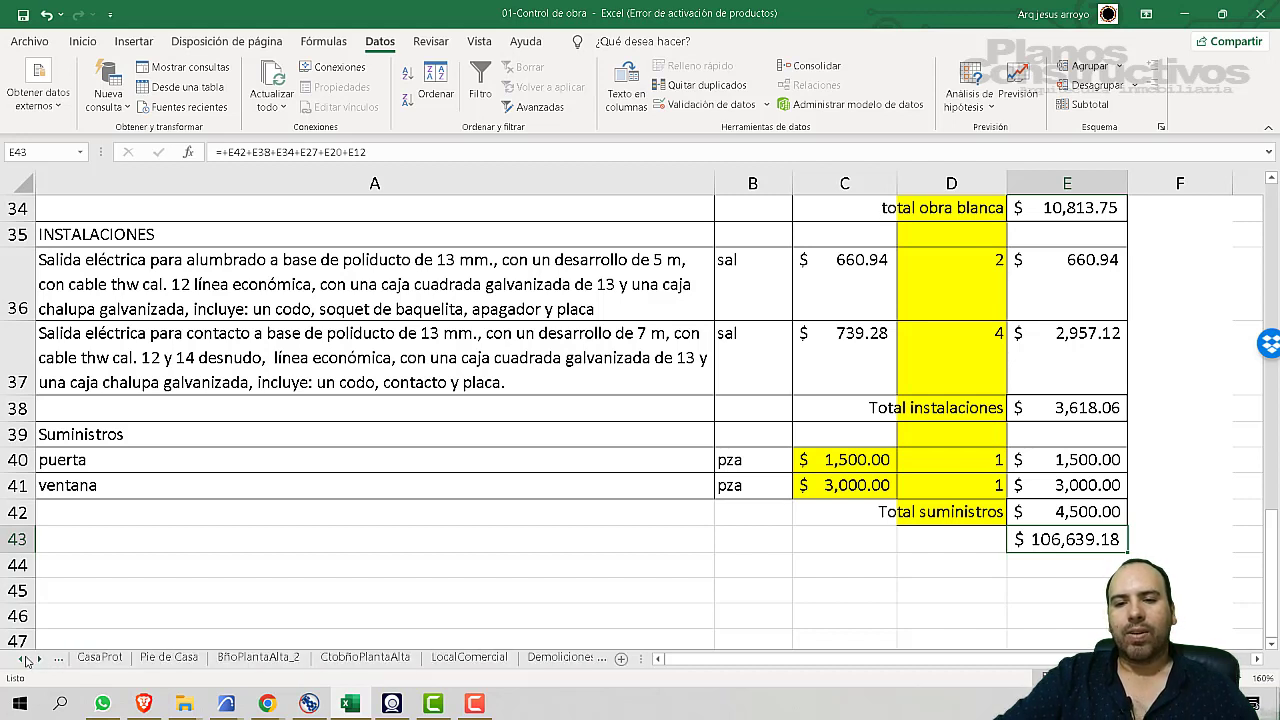
pyautogui.click(24, 660)
pyautogui.click(24, 660)
pyautogui.click(24, 660)
pyautogui.click(24, 660)
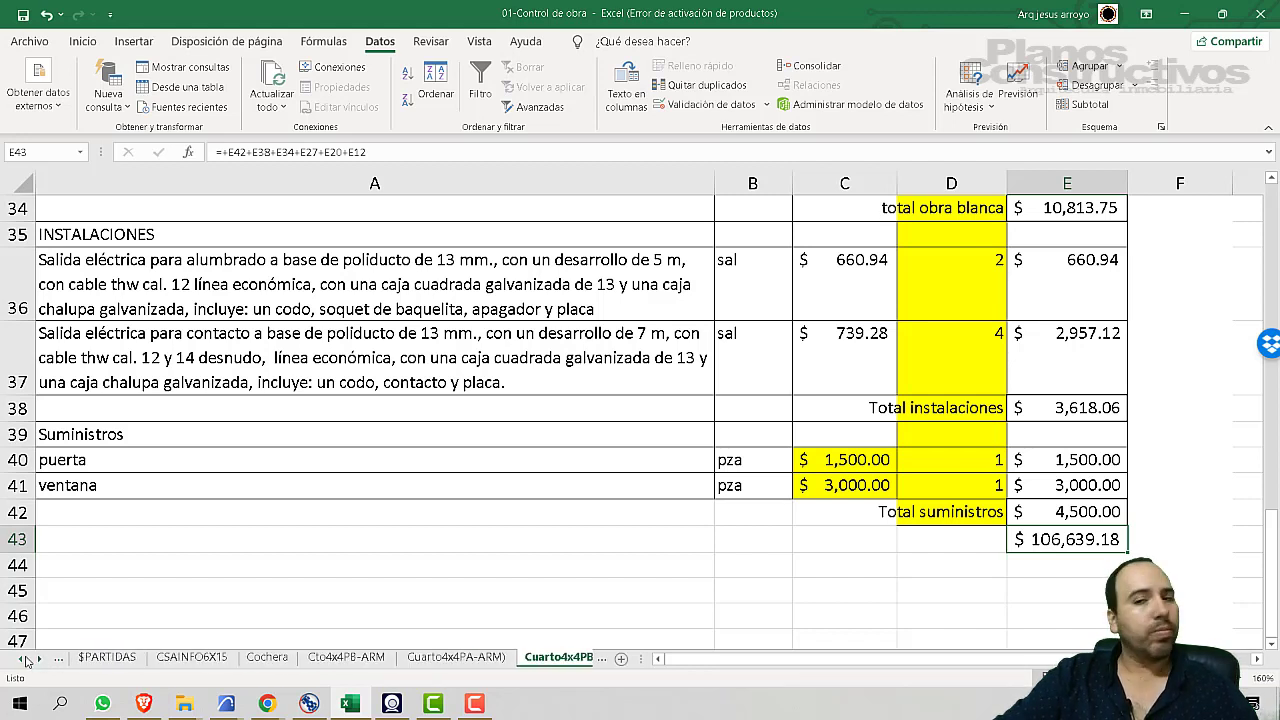
pyautogui.click(24, 660)
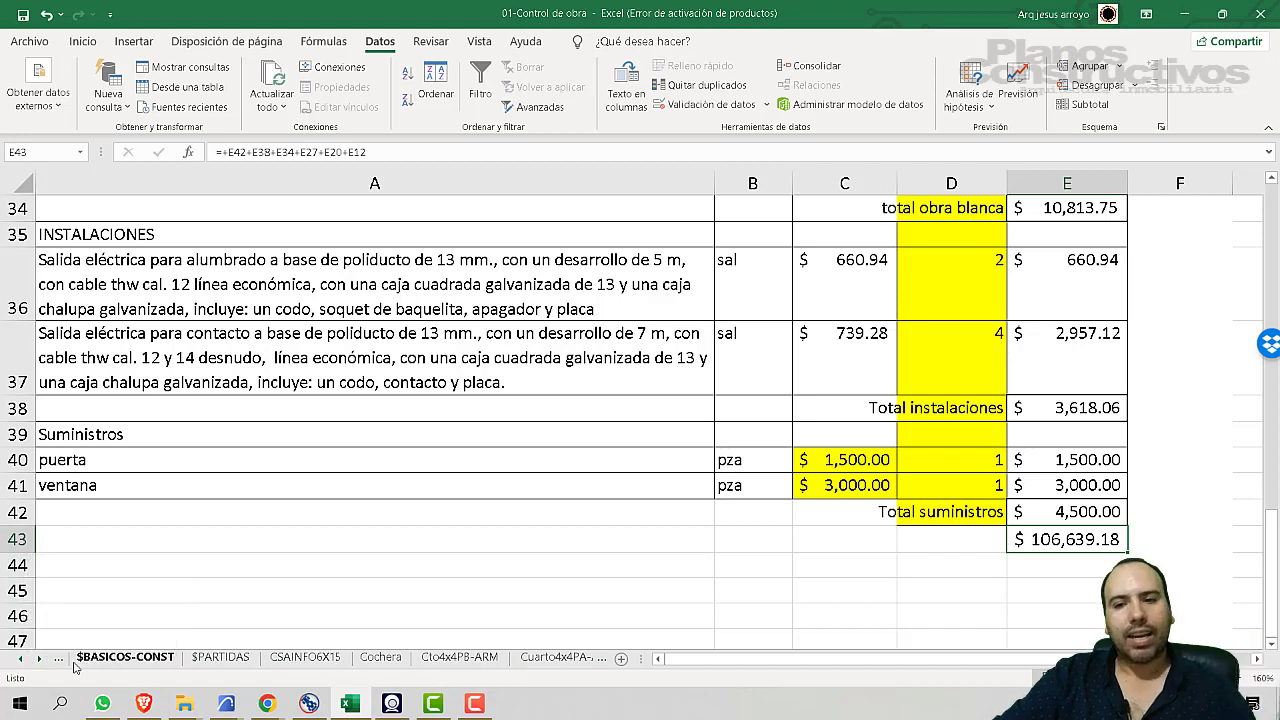
pyautogui.click(24, 660)
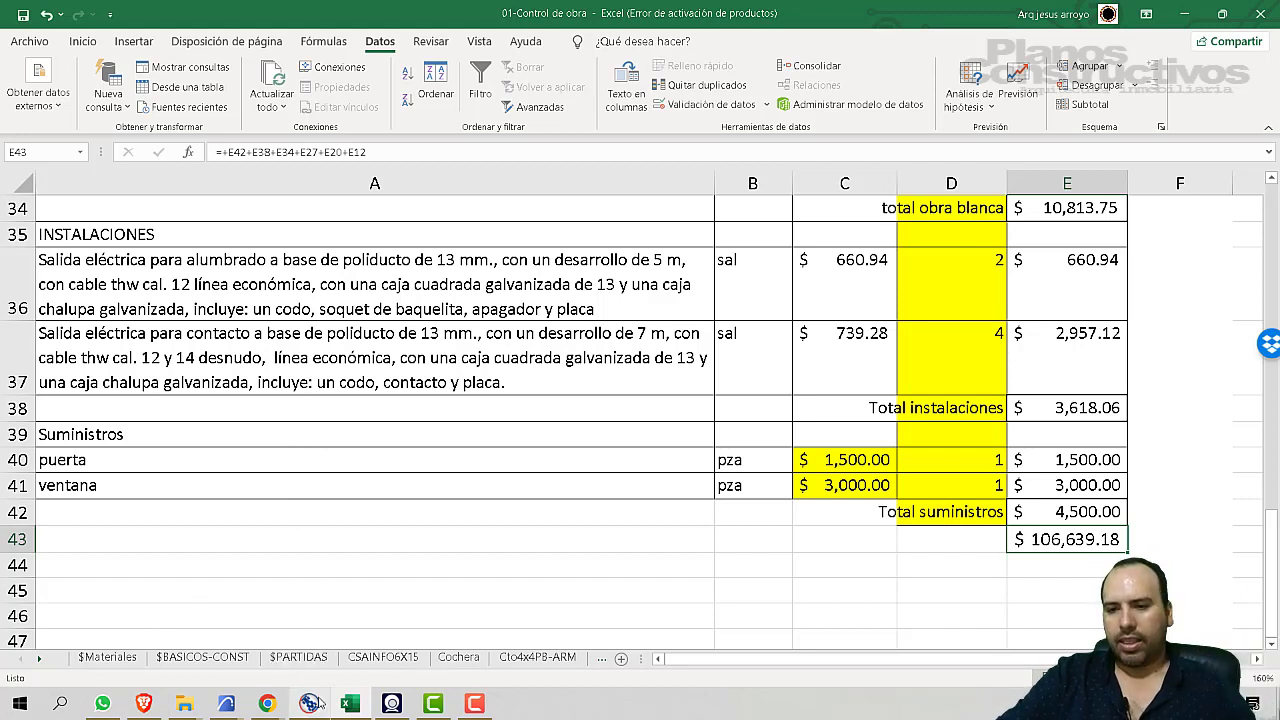
pyautogui.moveTo(322, 709)
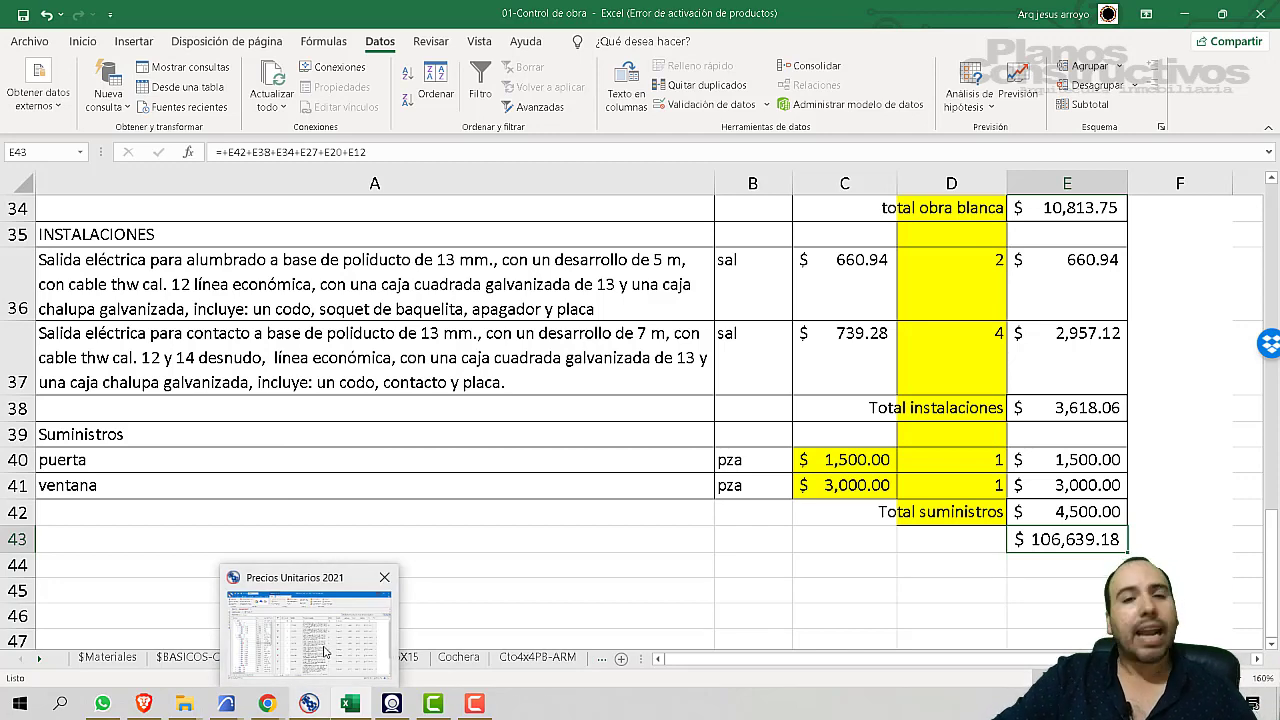
# - Bring Precios Unitarios 2021 forward and expand the 10402 Pilotes group
pyautogui.click(324, 652)
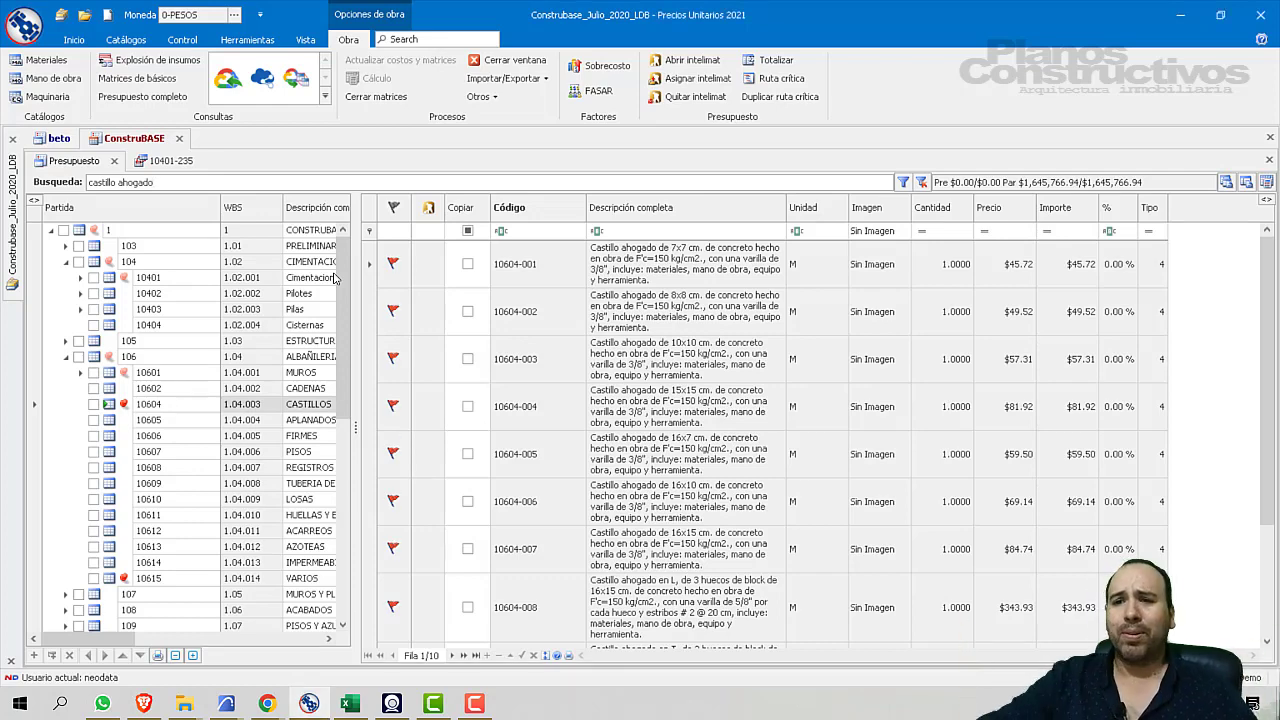
pyautogui.press('Right')
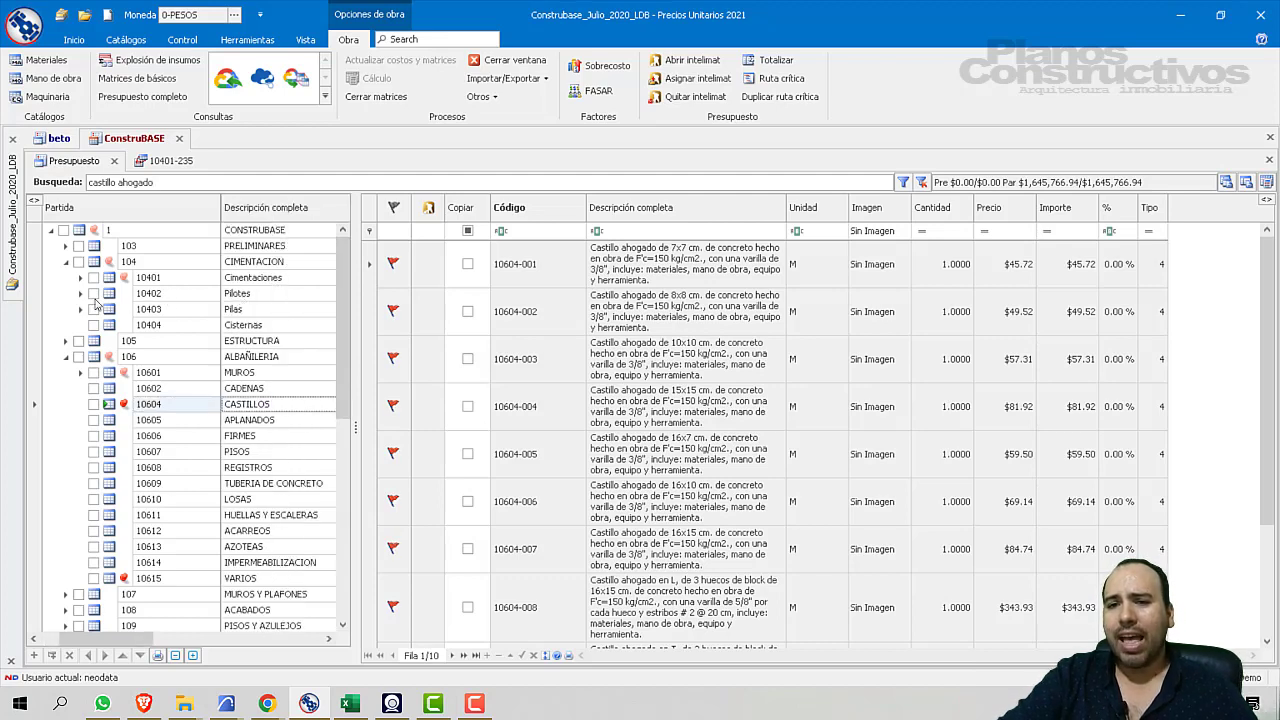
pyautogui.click(80, 293)
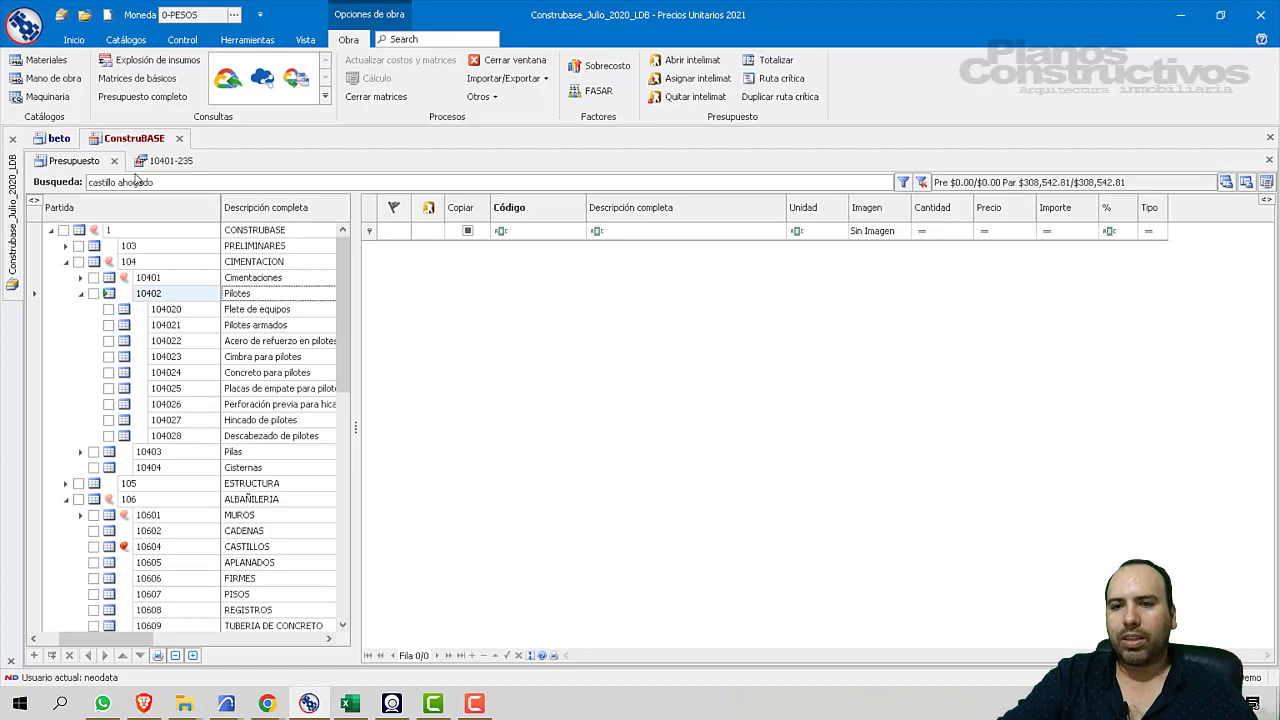
# - Clear the 'castillo ahogado' text from the concept search
pyautogui.click(164, 181)
pyautogui.hotkey('ctrl', 'a')
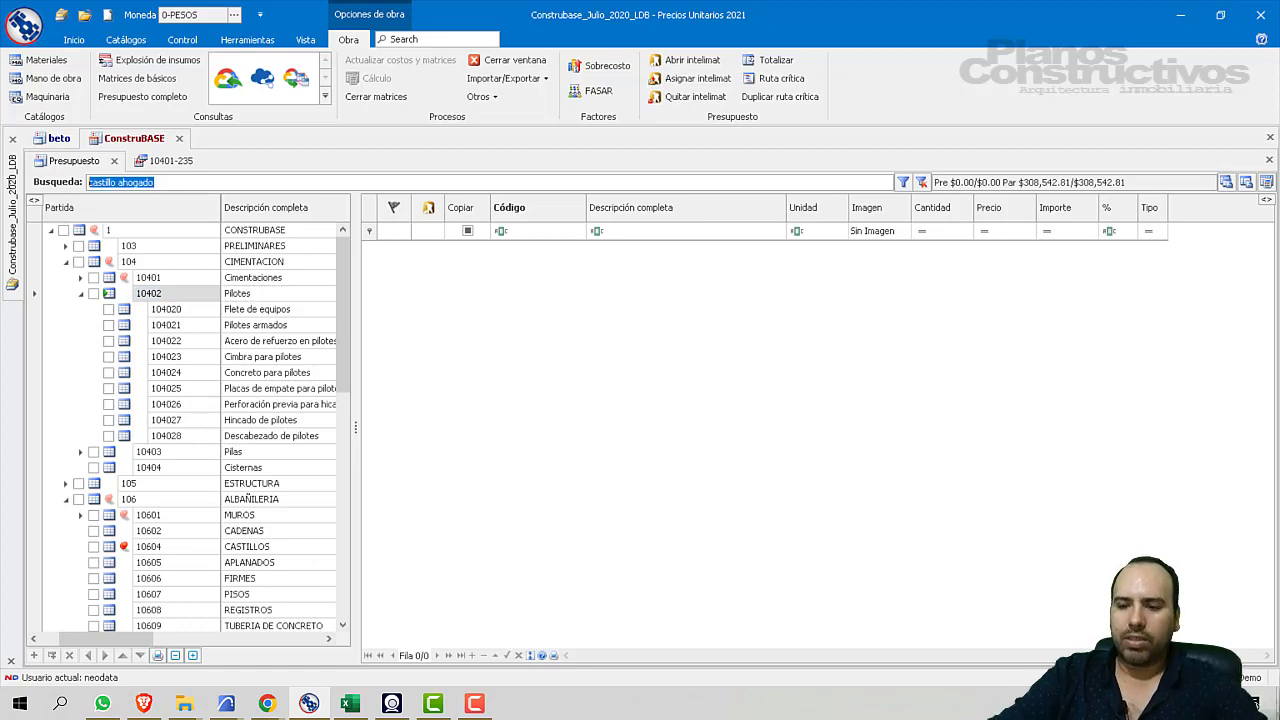
pyautogui.press('BackSpace')
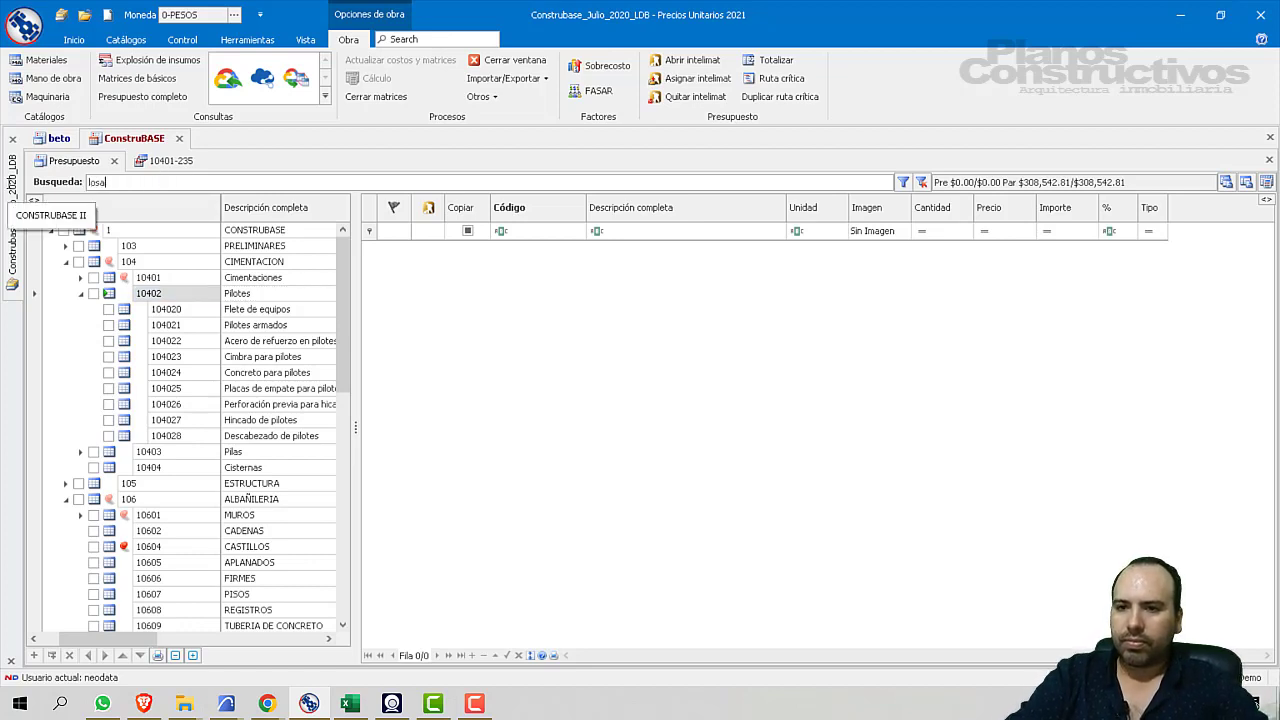
# - Search concepts for 'losa' and browse CONSTRUBASE's PRELIMINARES Desmontajes and Demoliciones groups
pyautogui.write('losa')
pyautogui.press('Return')
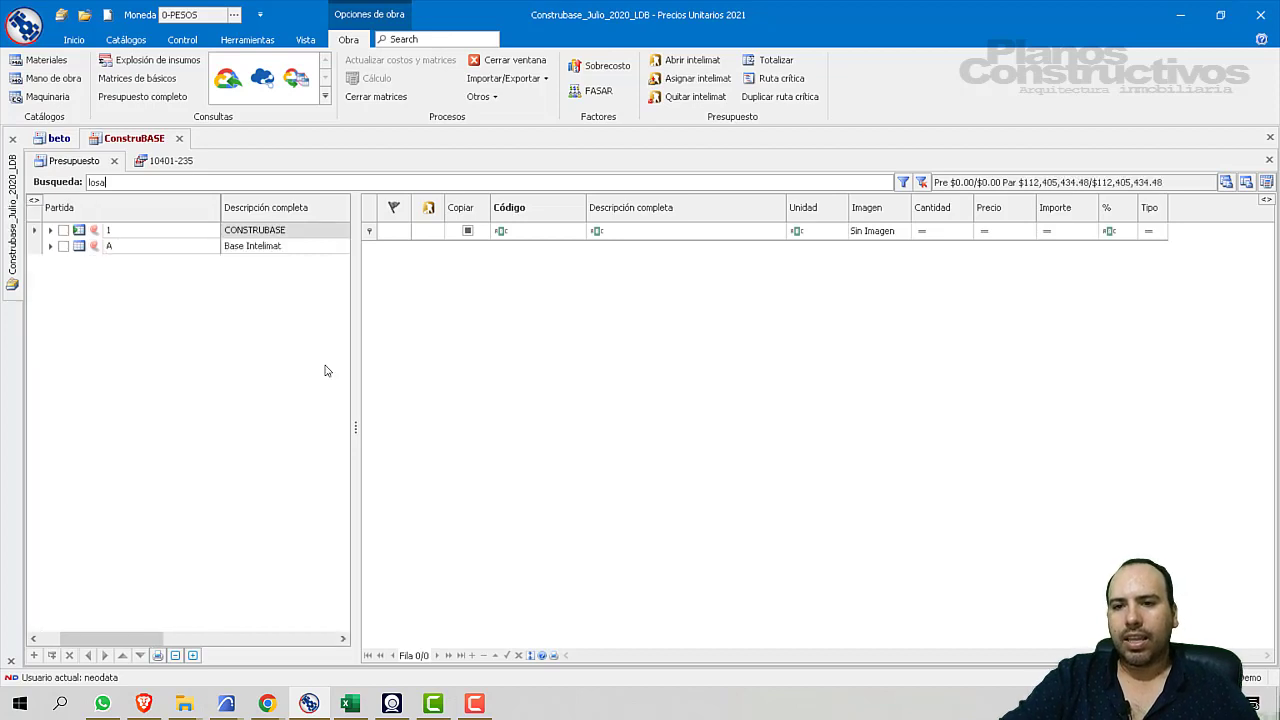
pyautogui.click(51, 230)
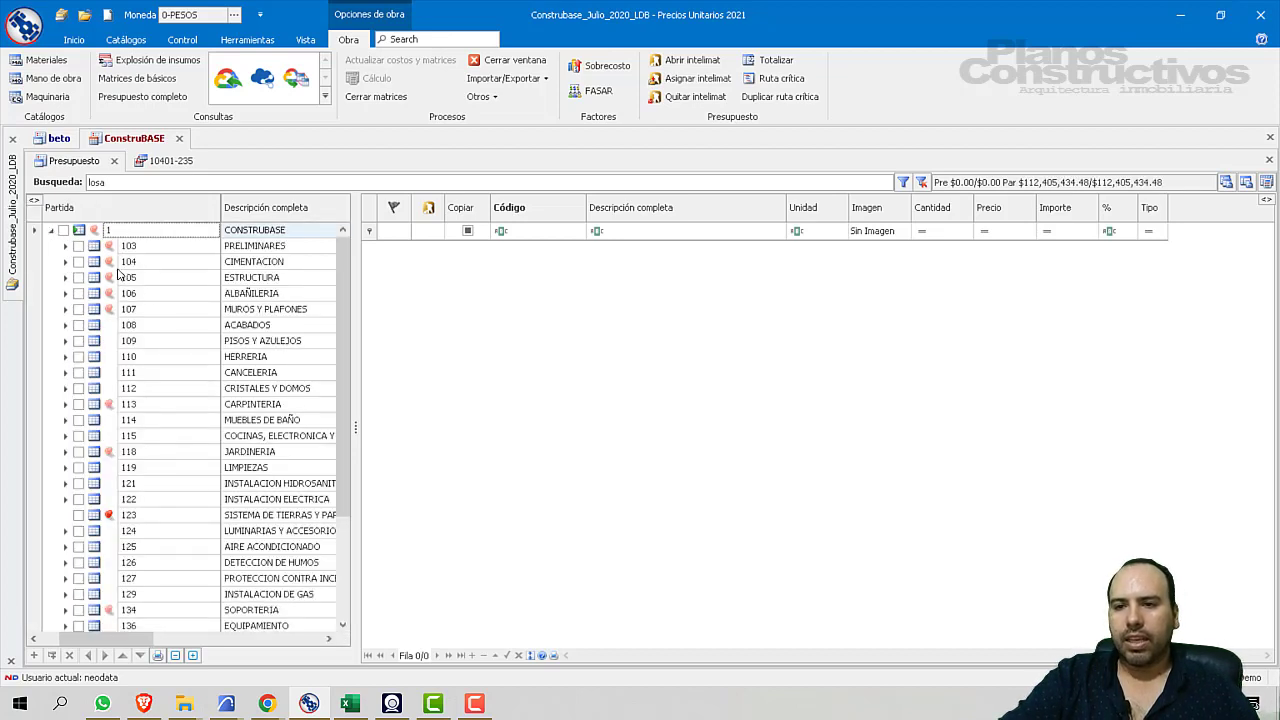
pyautogui.click(124, 250)
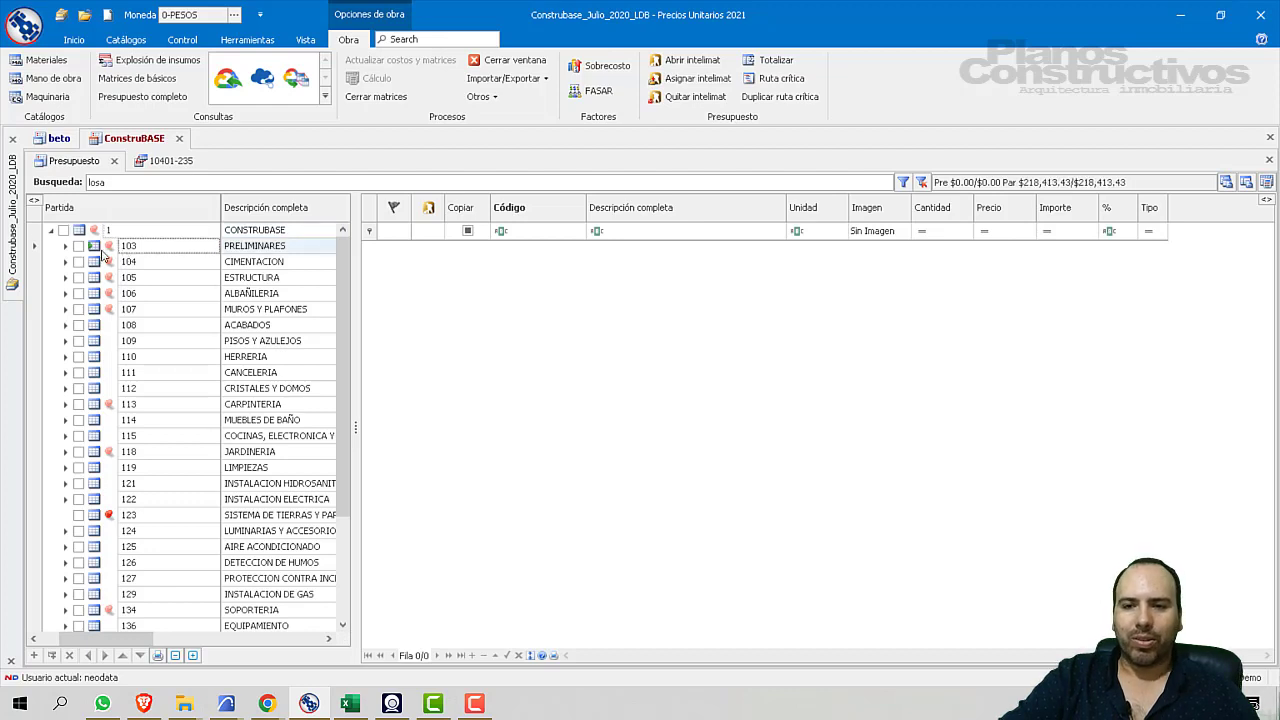
pyautogui.click(65, 246)
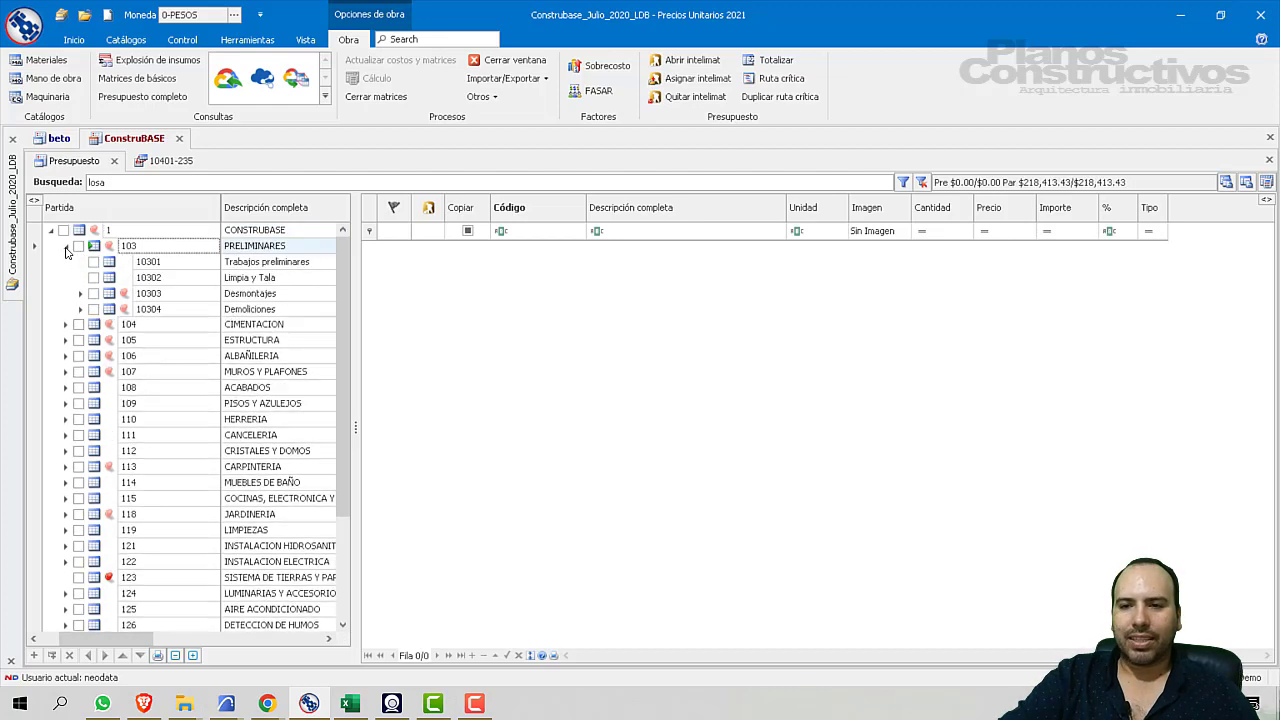
pyautogui.click(150, 296)
pyautogui.click(150, 310)
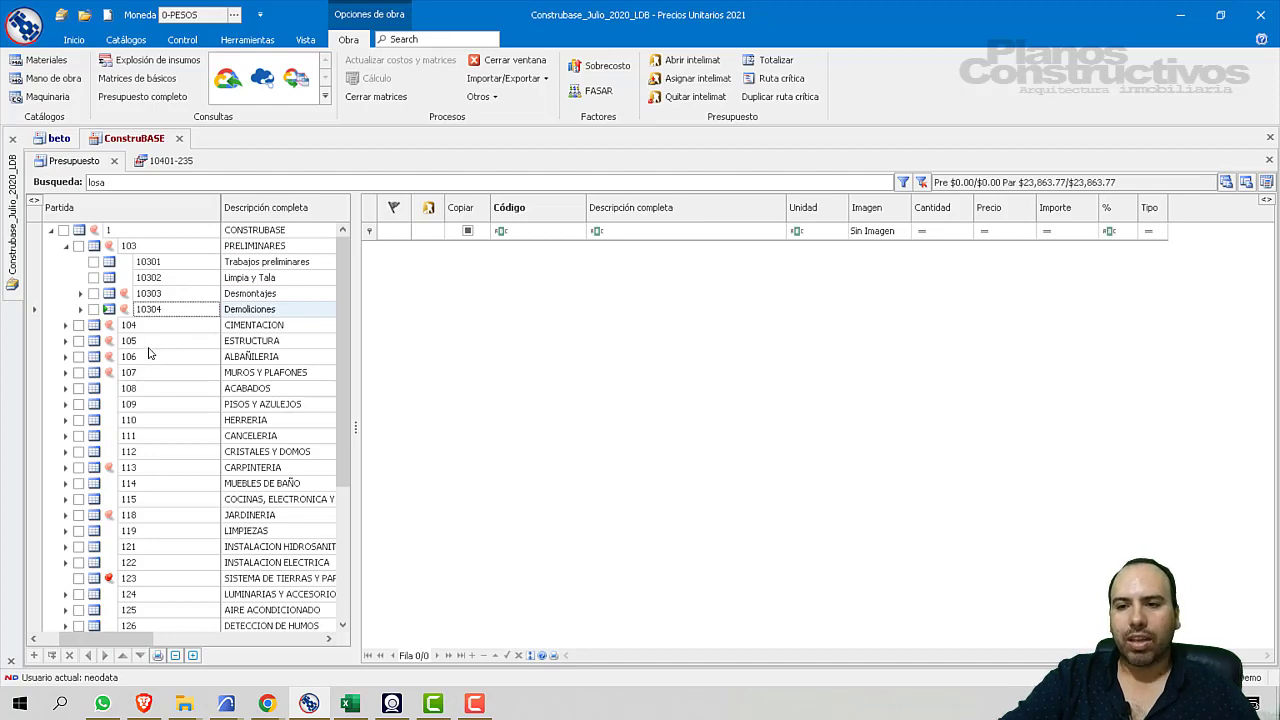
# - Expand ESTRUCTURA DE CONCRETO, list the Losas concepts and select losacero concept 10501-513
pyautogui.click(118, 342)
pyautogui.click(65, 341)
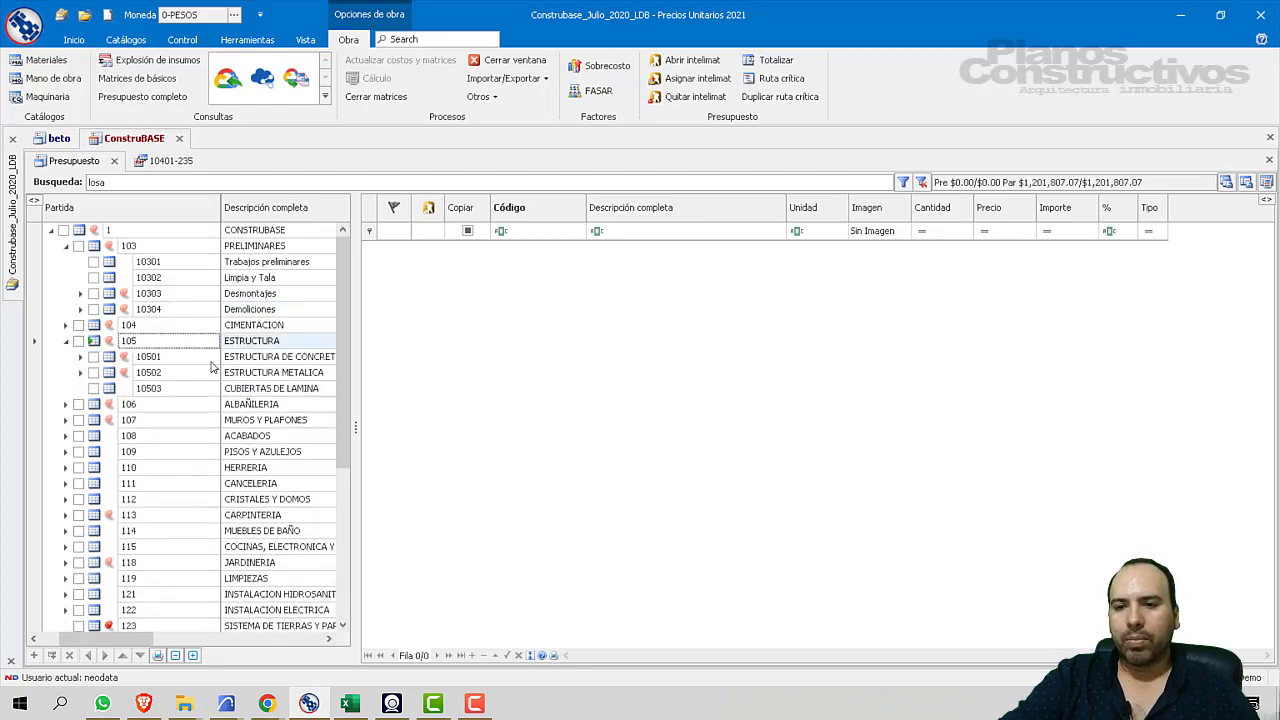
pyautogui.press('Down')
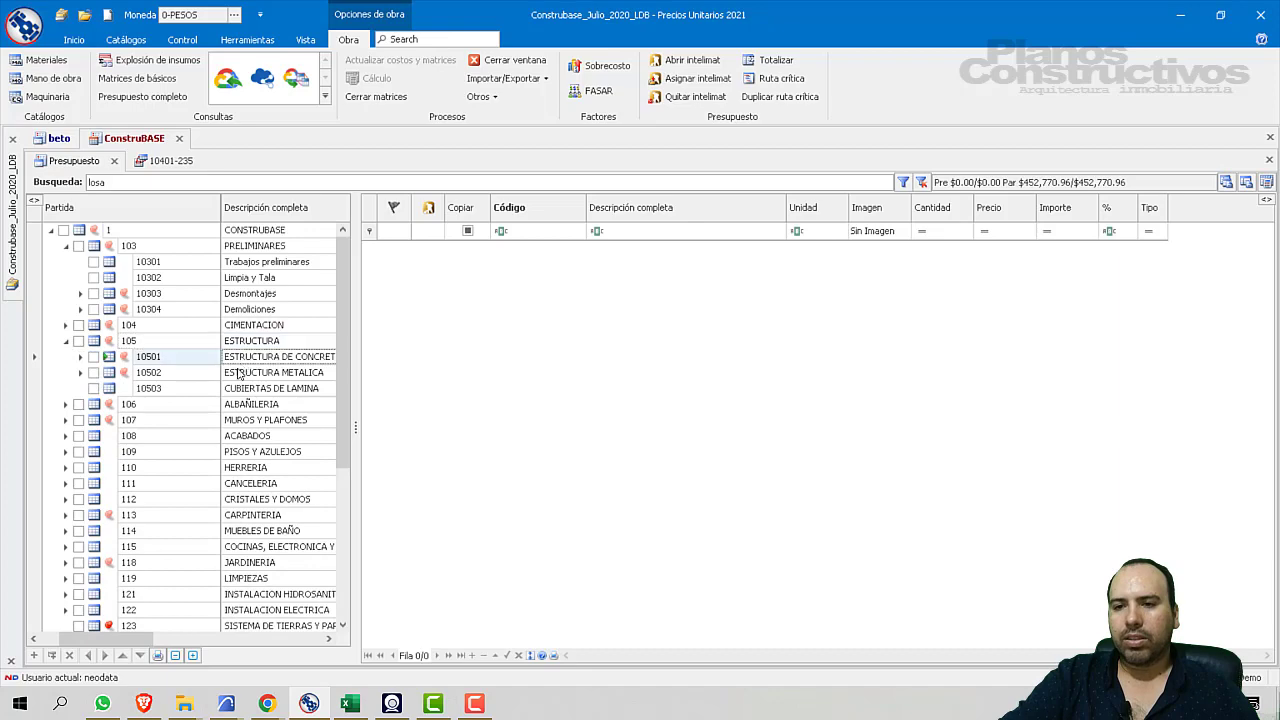
pyautogui.click(81, 359)
pyautogui.click(160, 388)
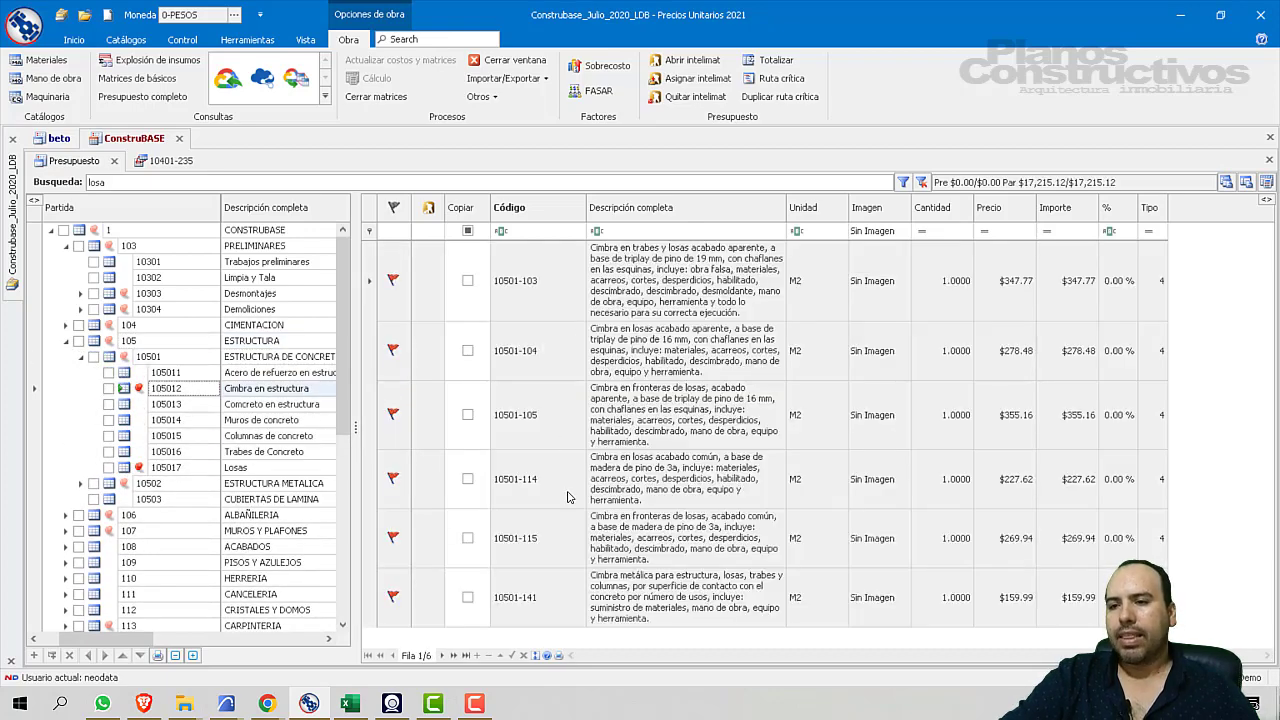
pyautogui.click(232, 467)
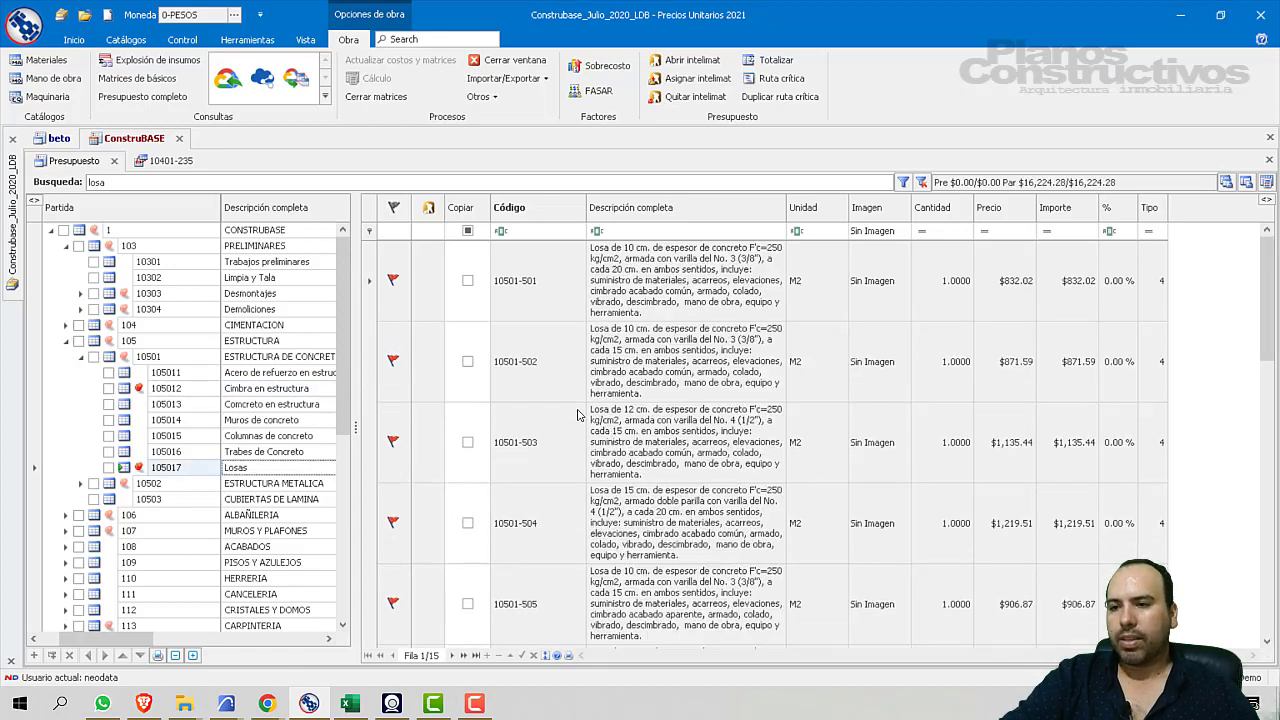
pyautogui.scroll(-1, 557, 444)
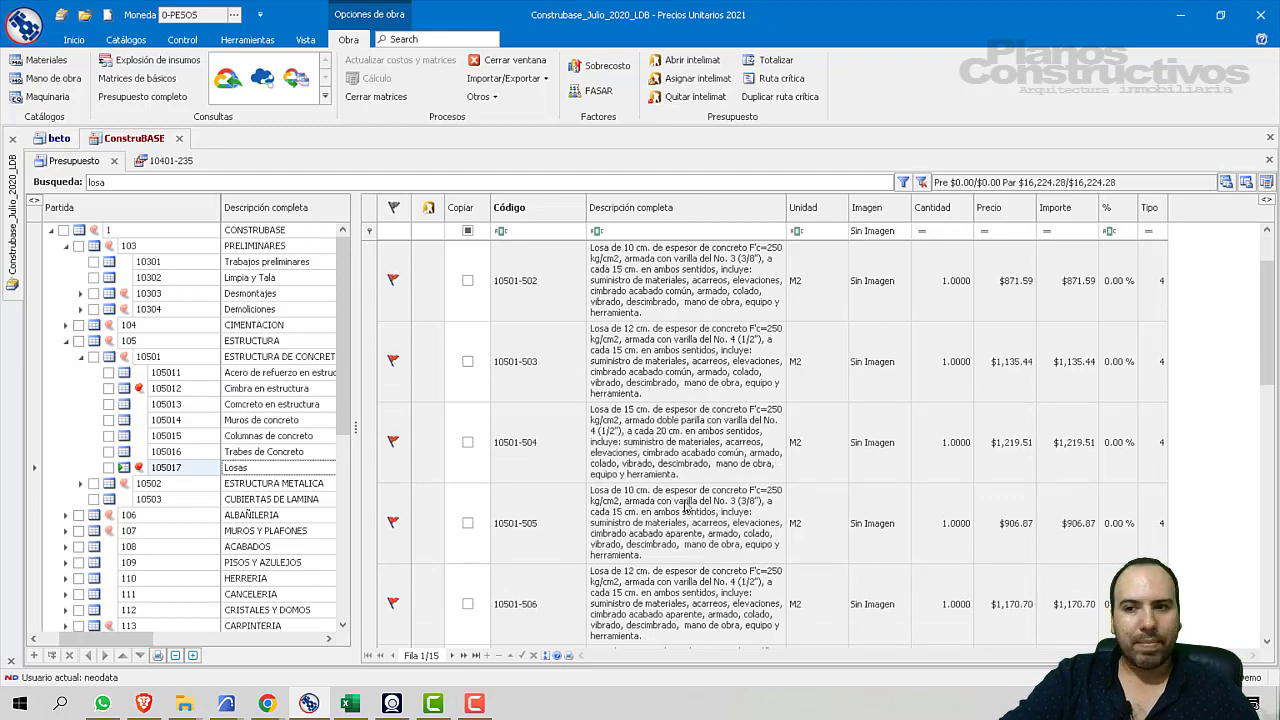
pyautogui.scroll(-10, 688, 505)
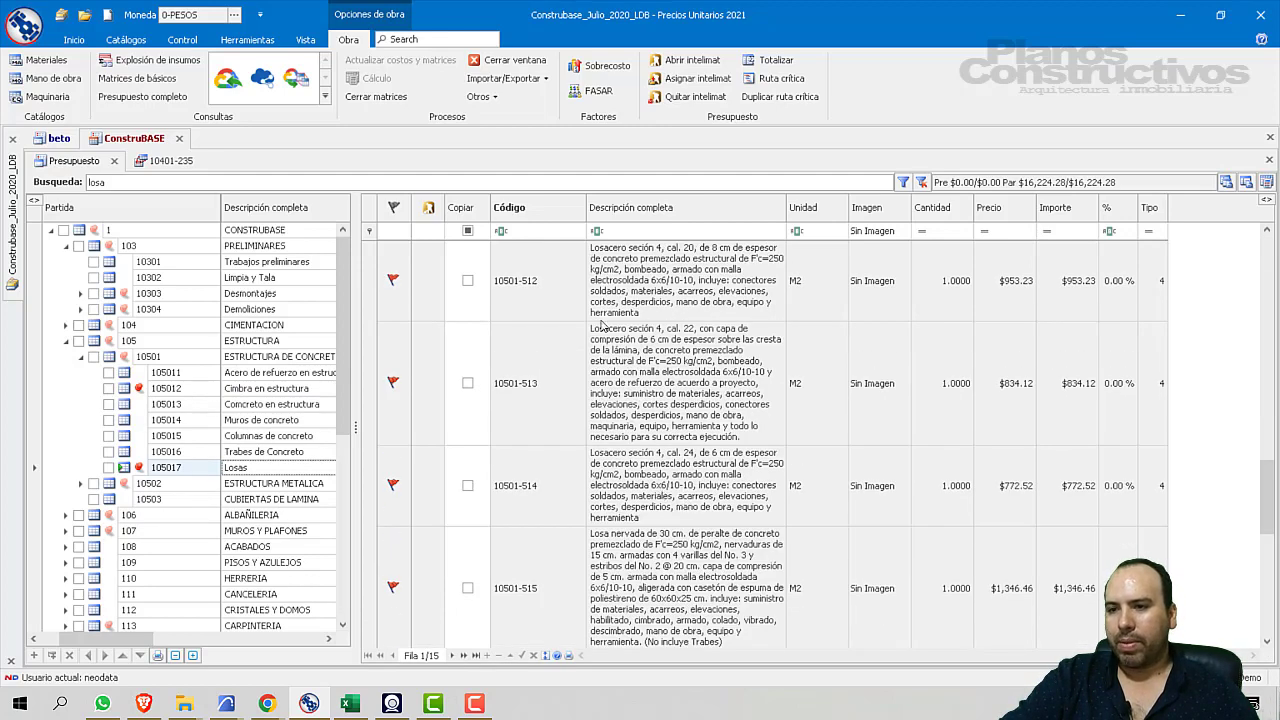
pyautogui.click(569, 347)
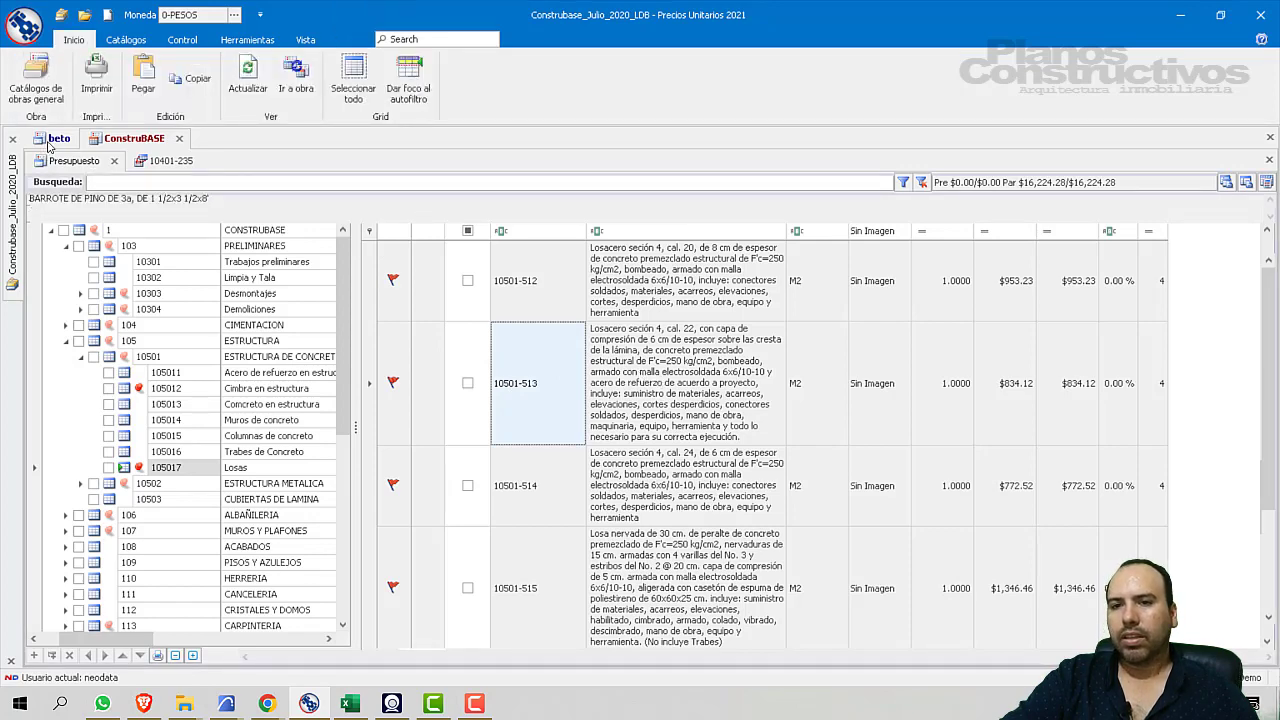
# - Review the 10501-513 losacero analysis ($834.12), then close the 305-M3A-0201 analysis
pyautogui.doubleClick(535, 390)
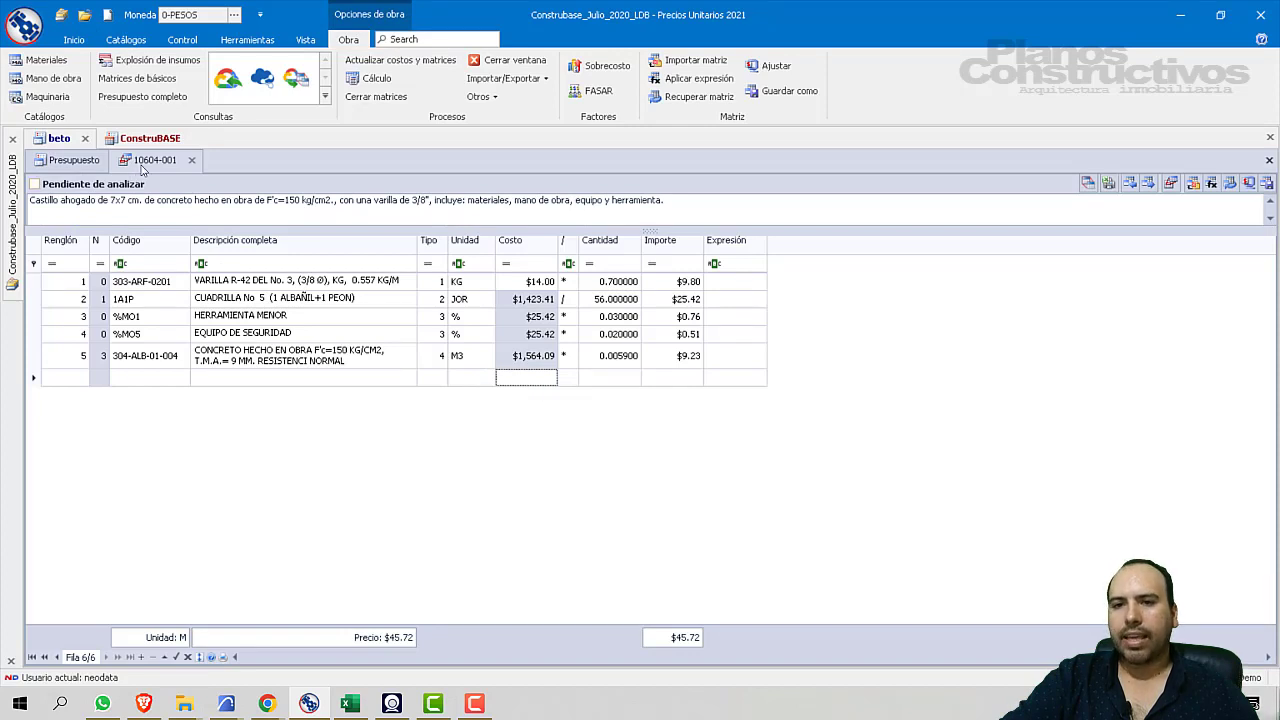
pyautogui.click(72, 162)
pyautogui.click(150, 140)
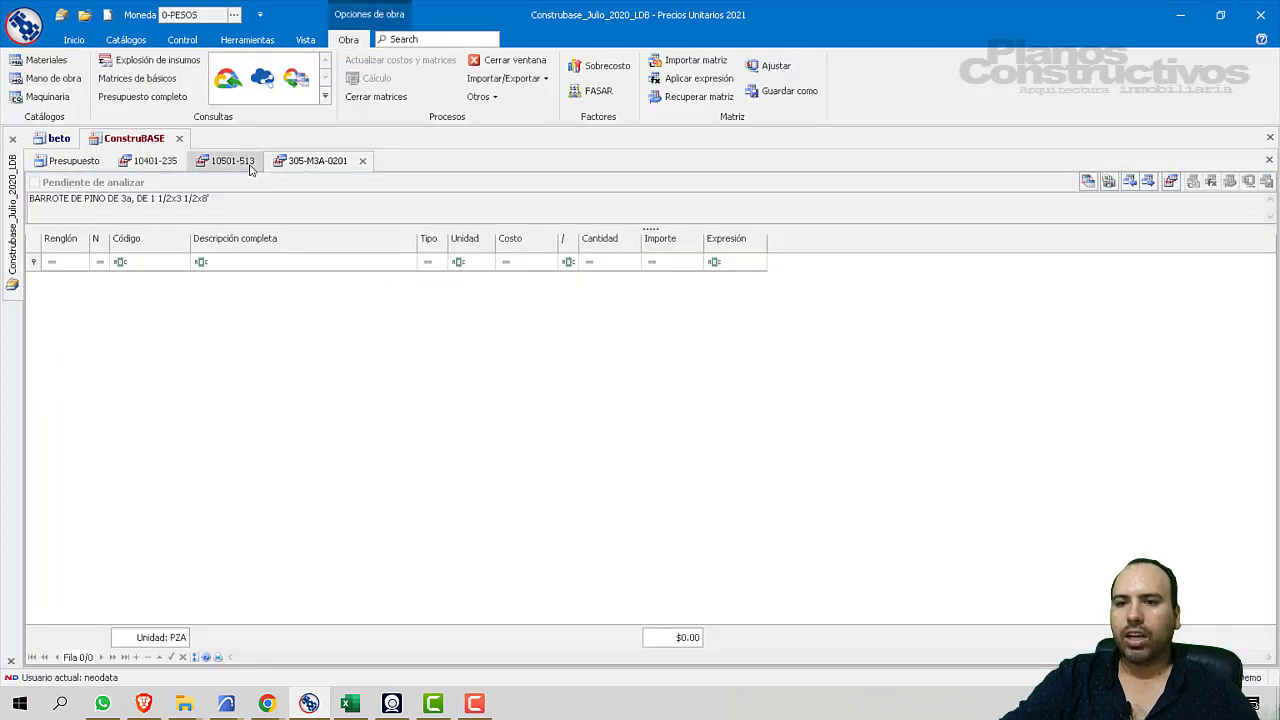
pyautogui.click(362, 162)
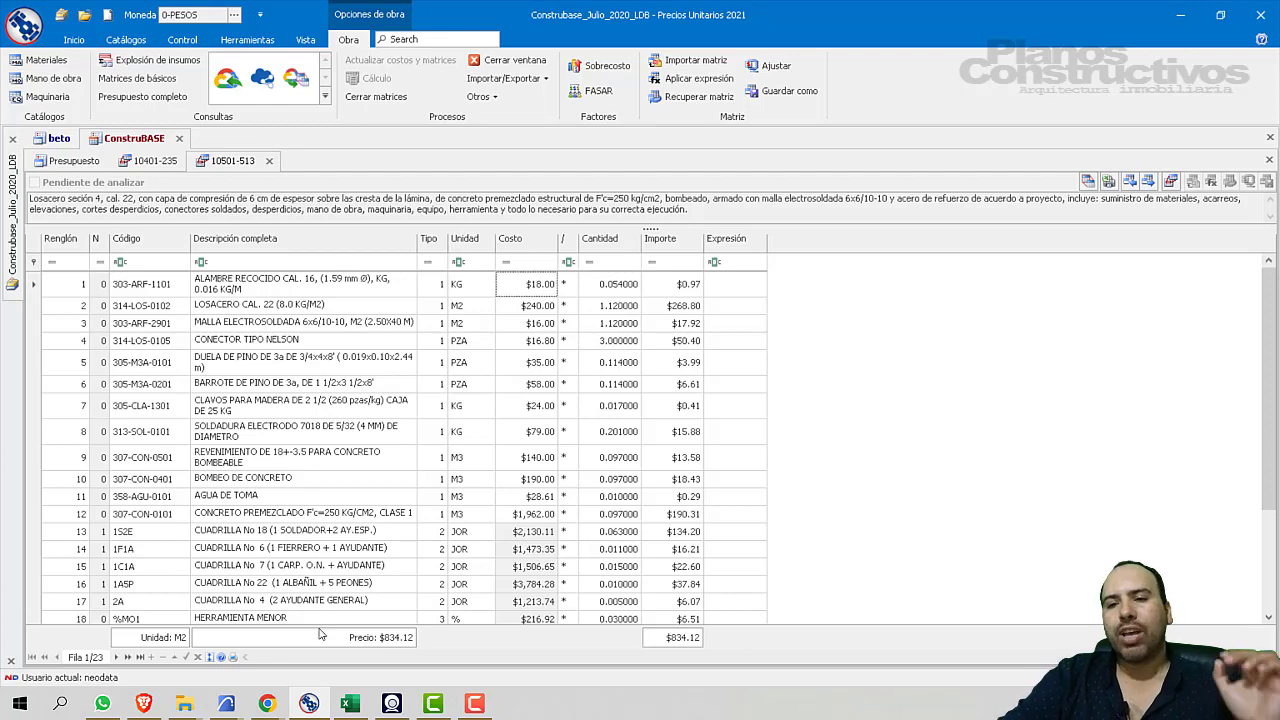
pyautogui.click(266, 703)
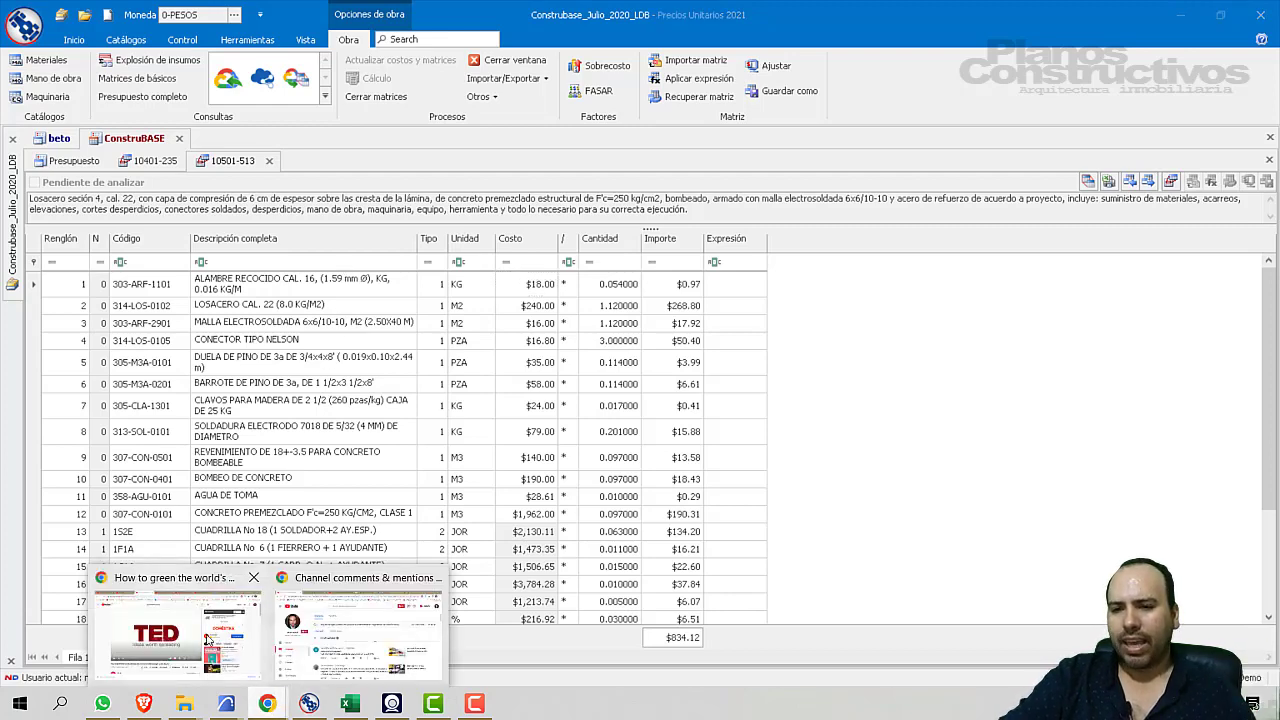
pyautogui.click(360, 630)
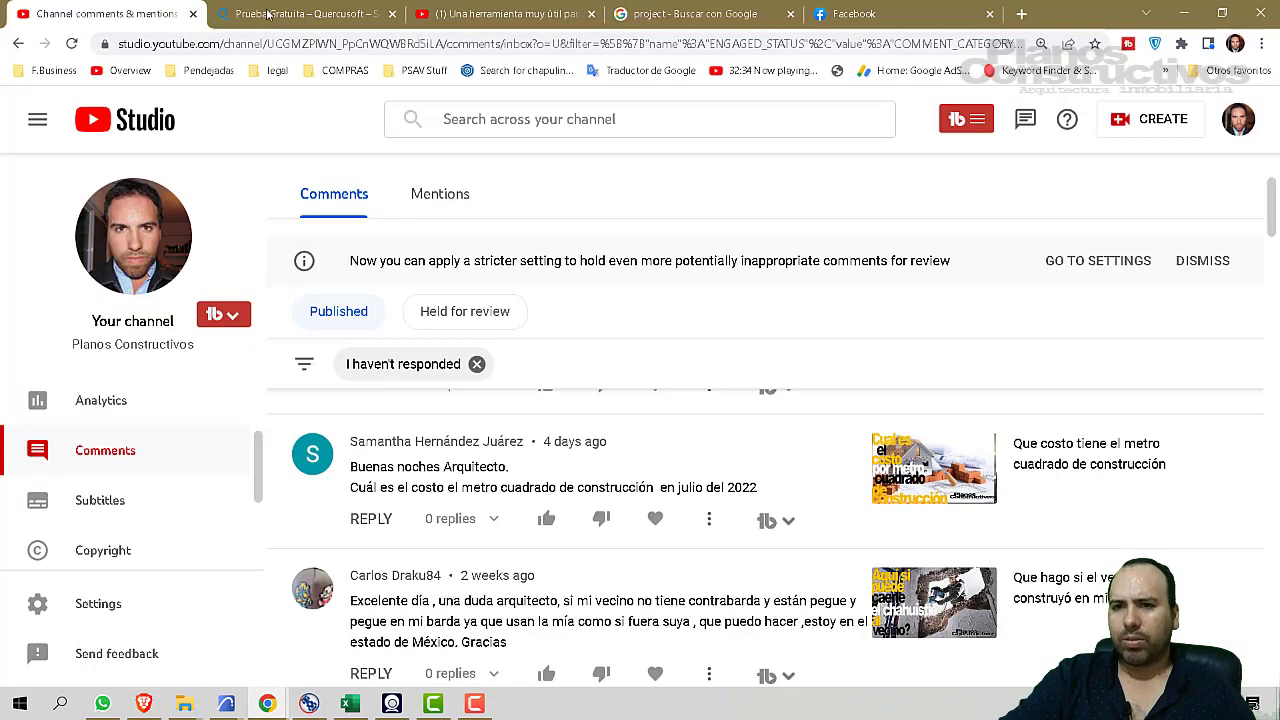
pyautogui.click(263, 10)
pyautogui.scroll(4, 277, 132)
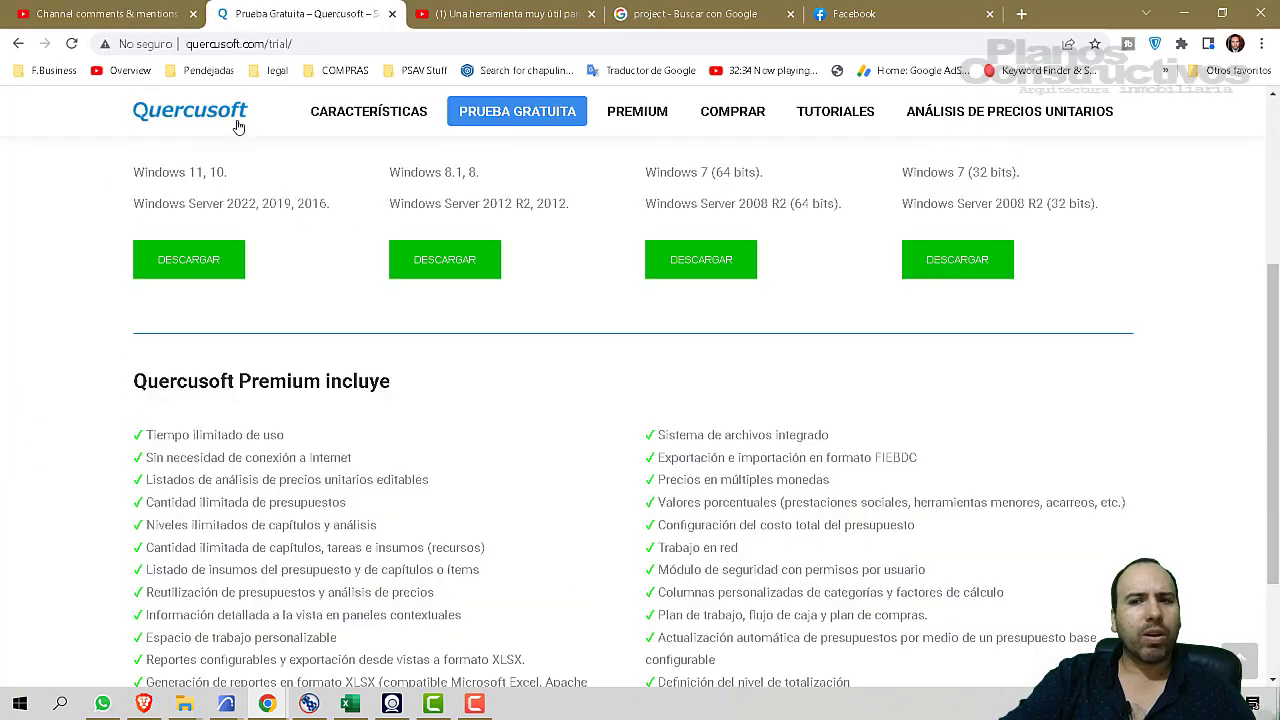
pyautogui.scroll(-3, 460, 320)
pyautogui.scroll(4, 350, 330)
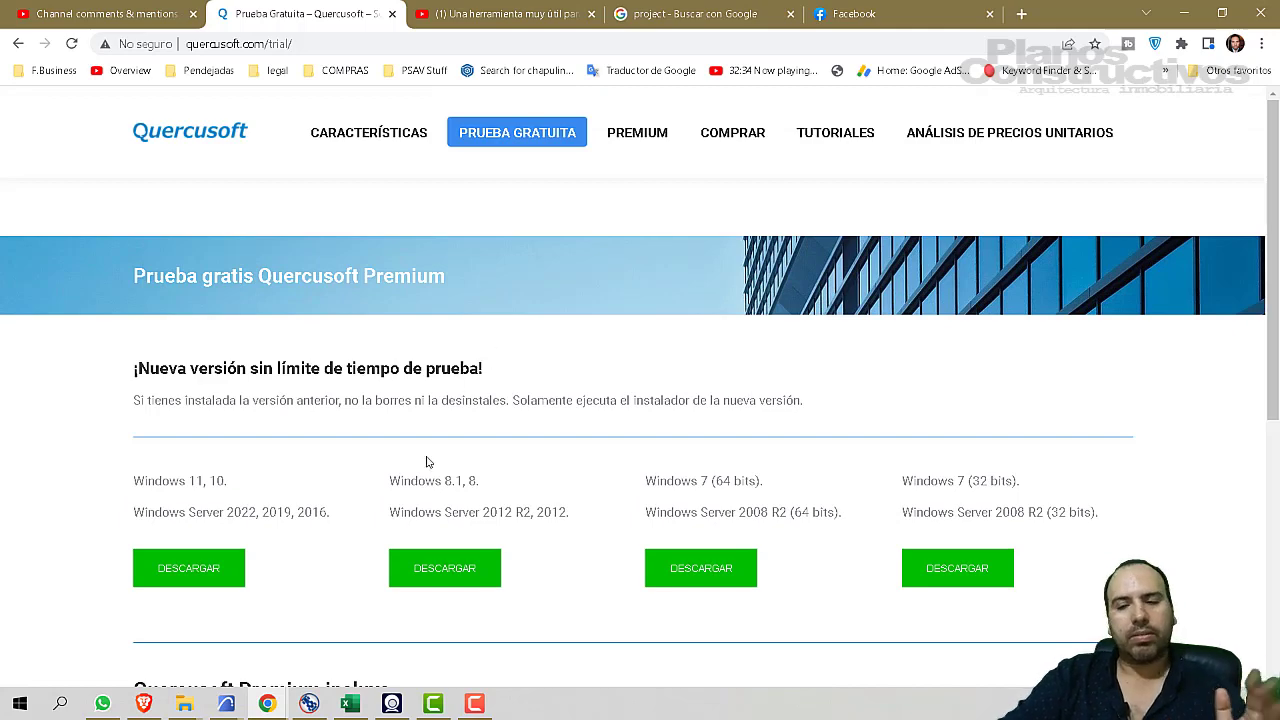
pyautogui.click(309, 703)
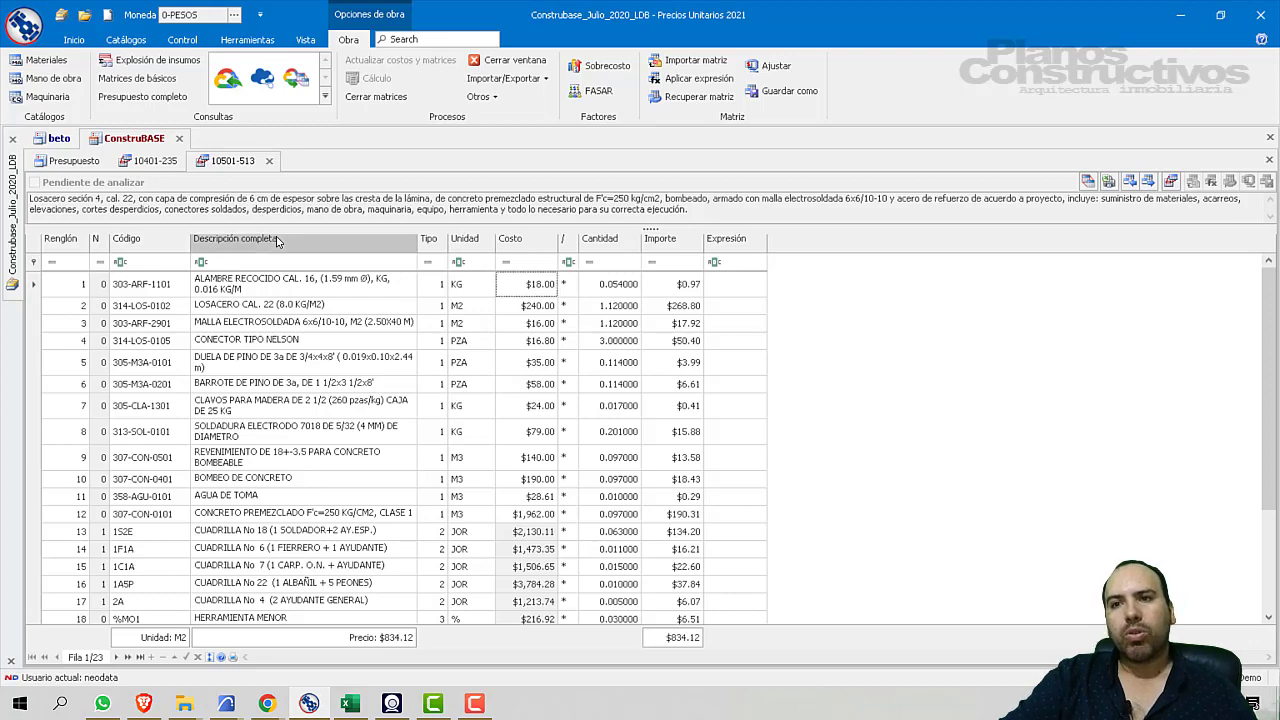
# - Check the beto project's 10604-001 analysis, then return to the ConstruBASE budget concepts
pyautogui.click(56, 140)
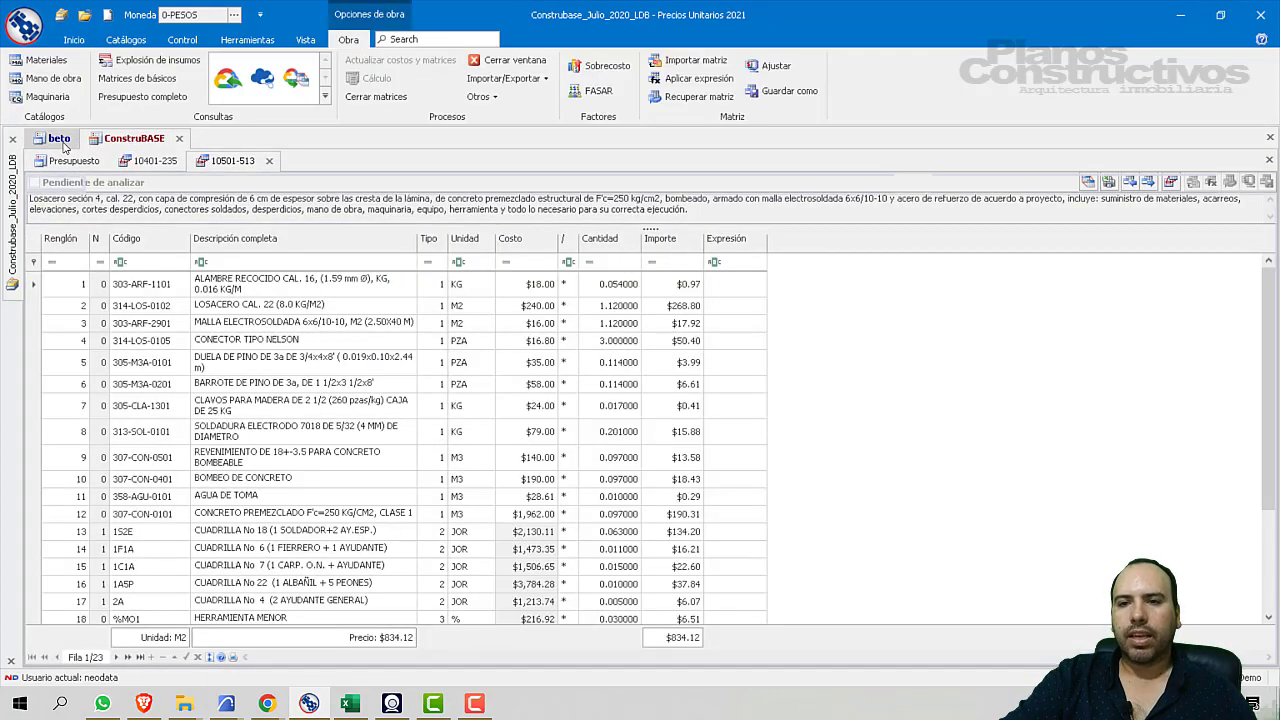
pyautogui.click(62, 143)
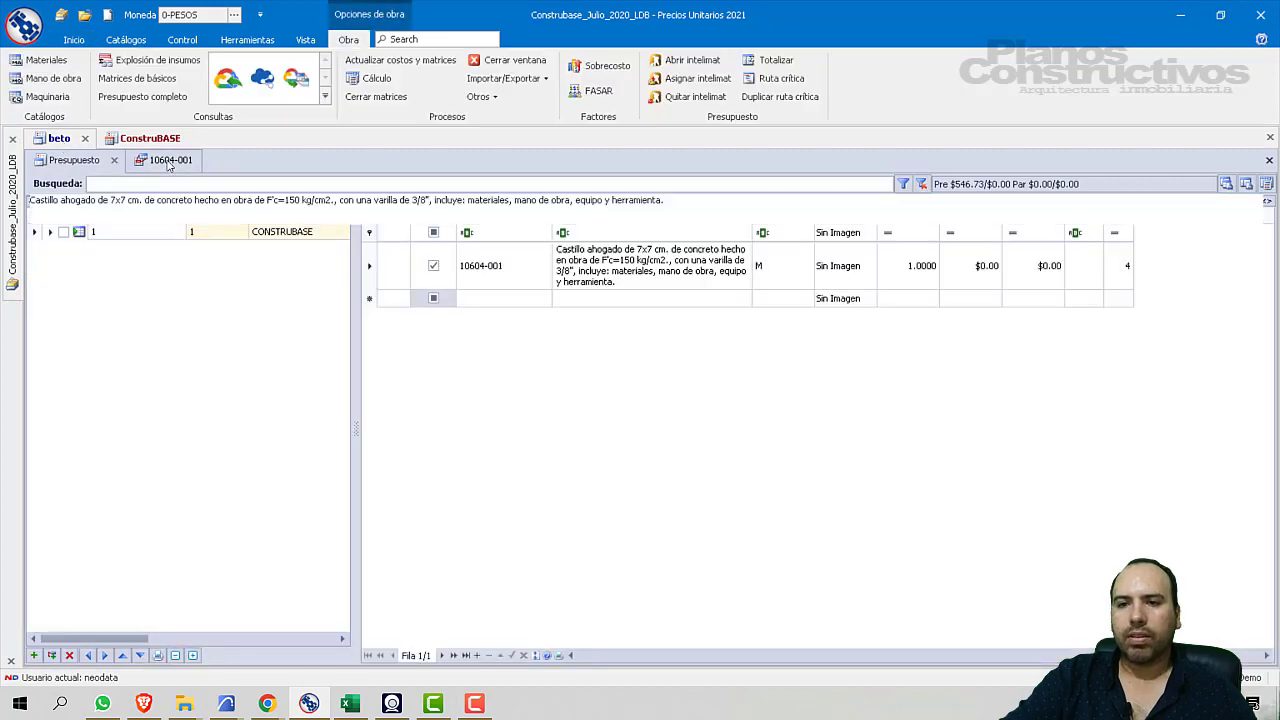
pyautogui.click(168, 163)
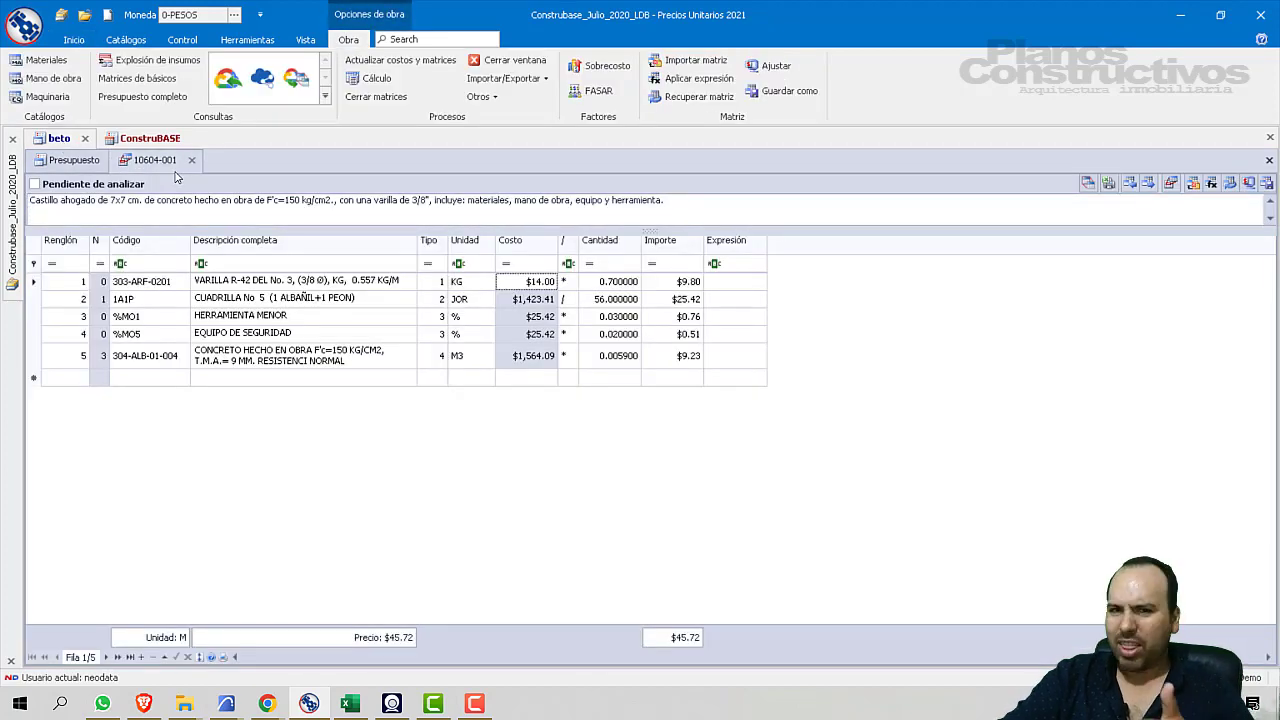
pyautogui.click(78, 162)
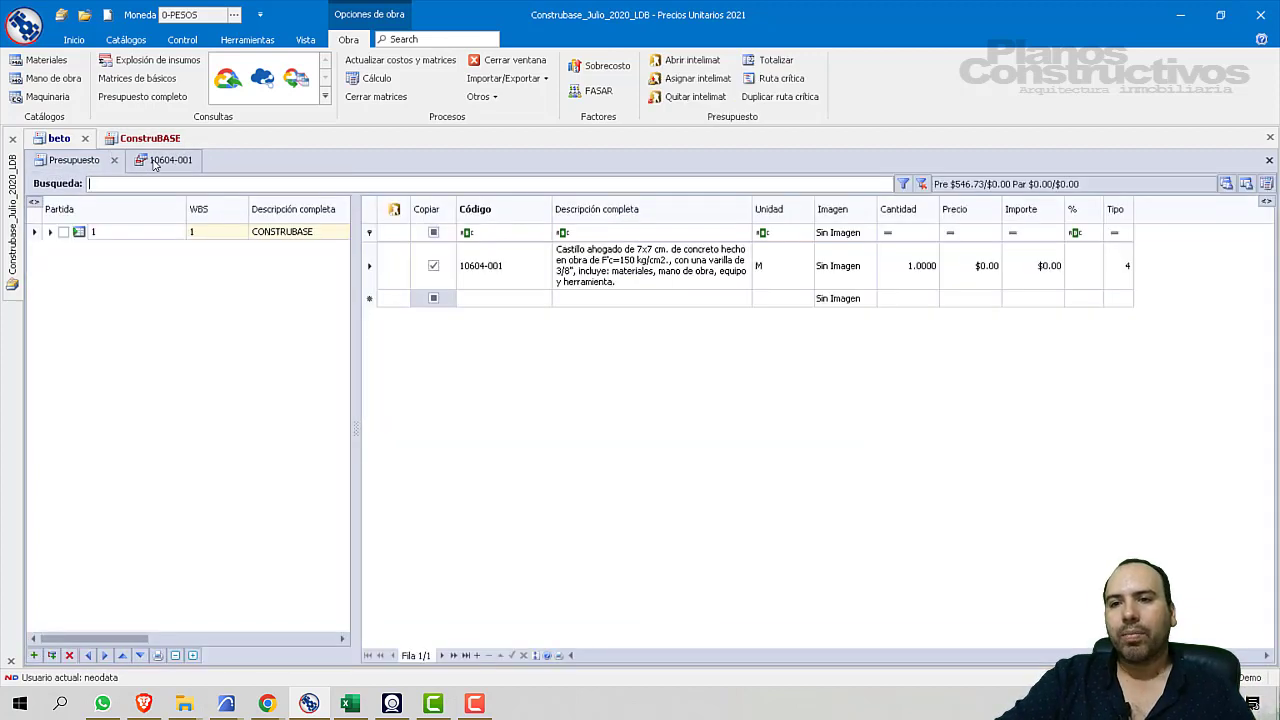
pyautogui.click(163, 161)
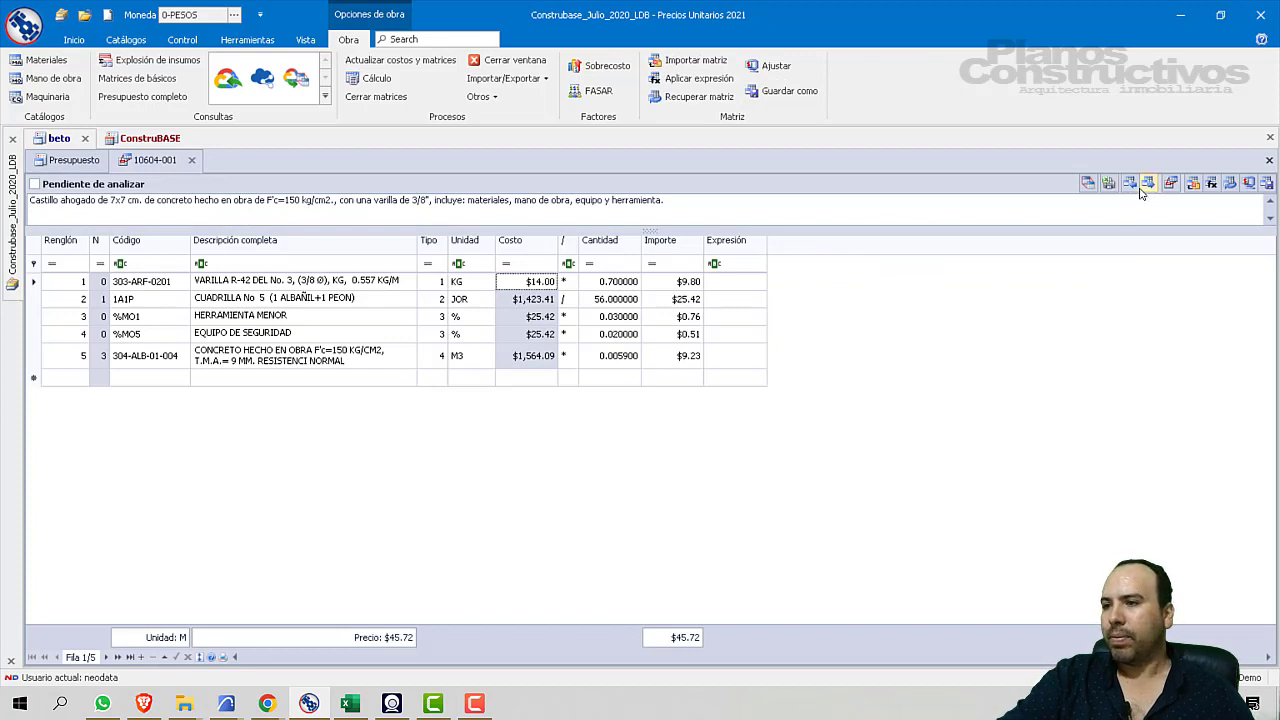
pyautogui.click(76, 161)
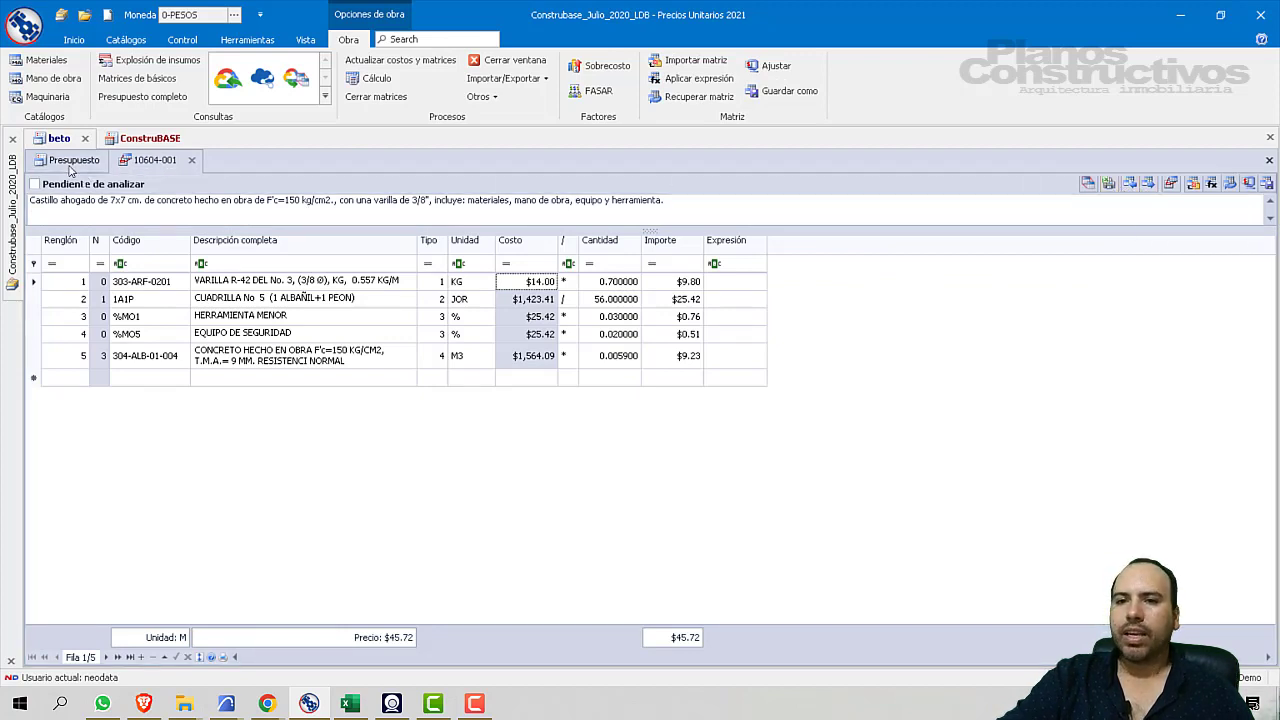
pyautogui.click(141, 139)
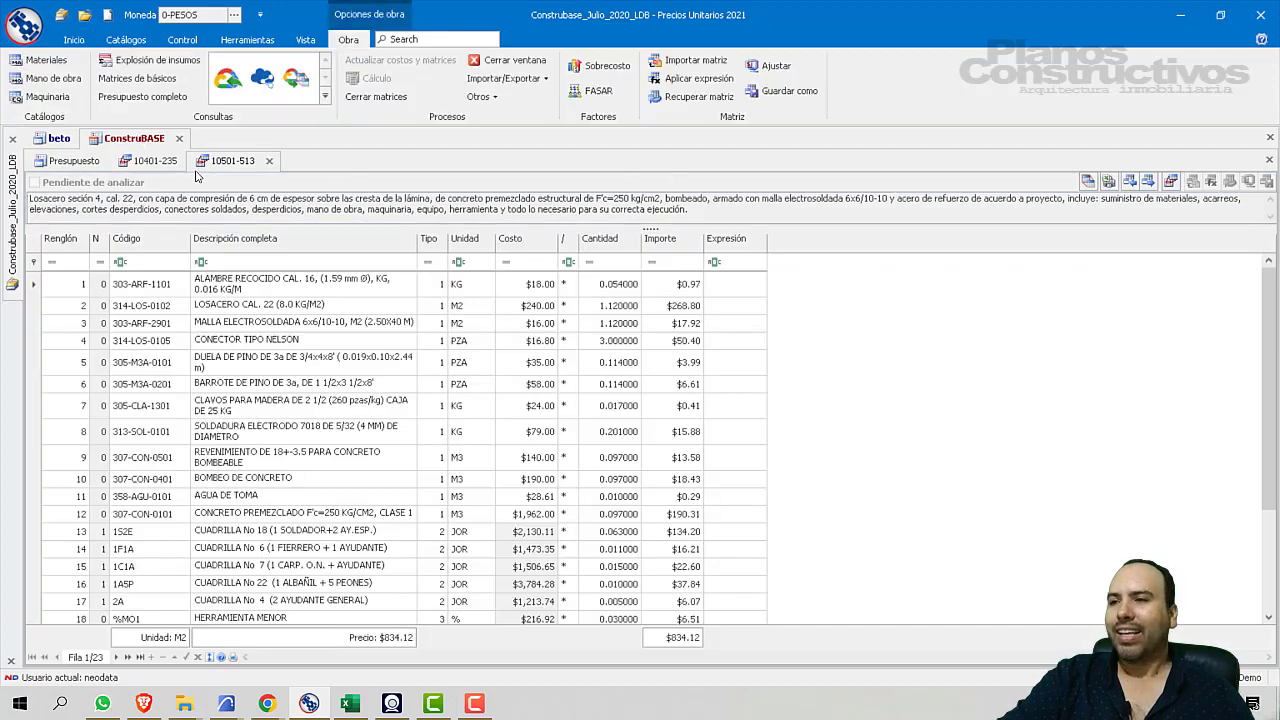
pyautogui.click(74, 161)
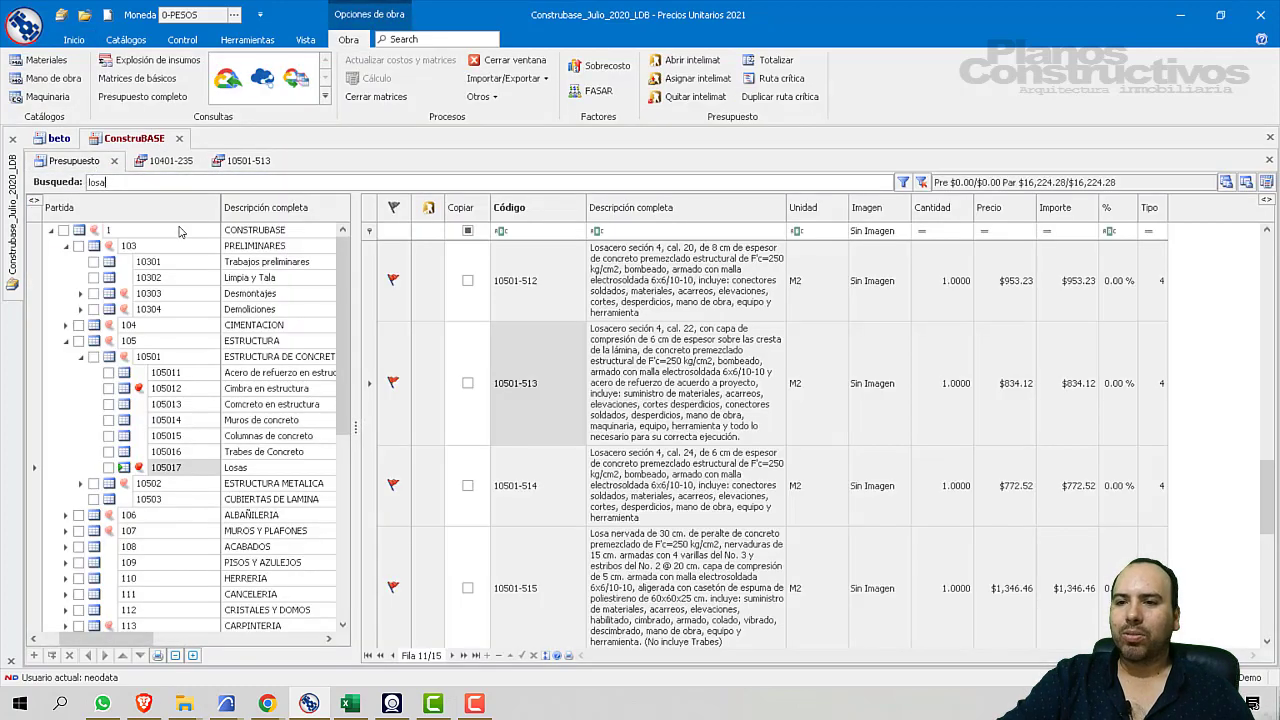
# - Copy concept 10501-513 from ConstruBASE into the beto budget and select it there
pyautogui.click(467, 383)
pyautogui.click(1267, 182)
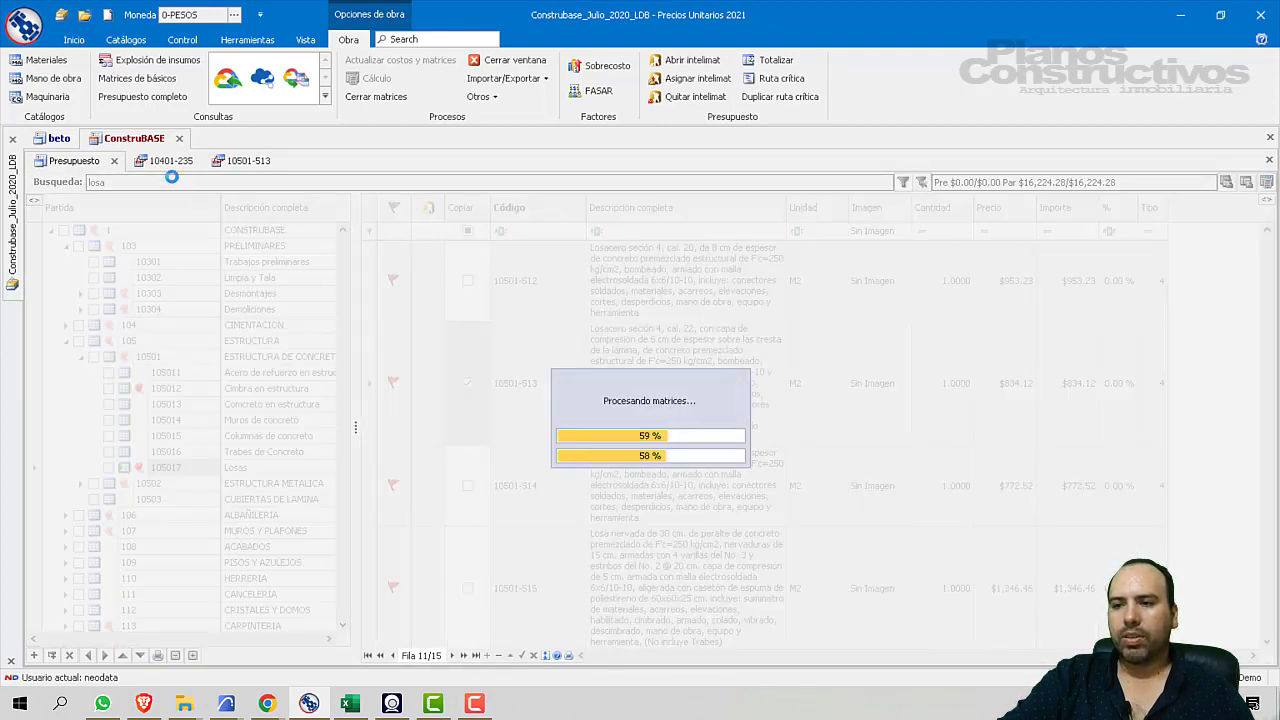
pyautogui.click(66, 141)
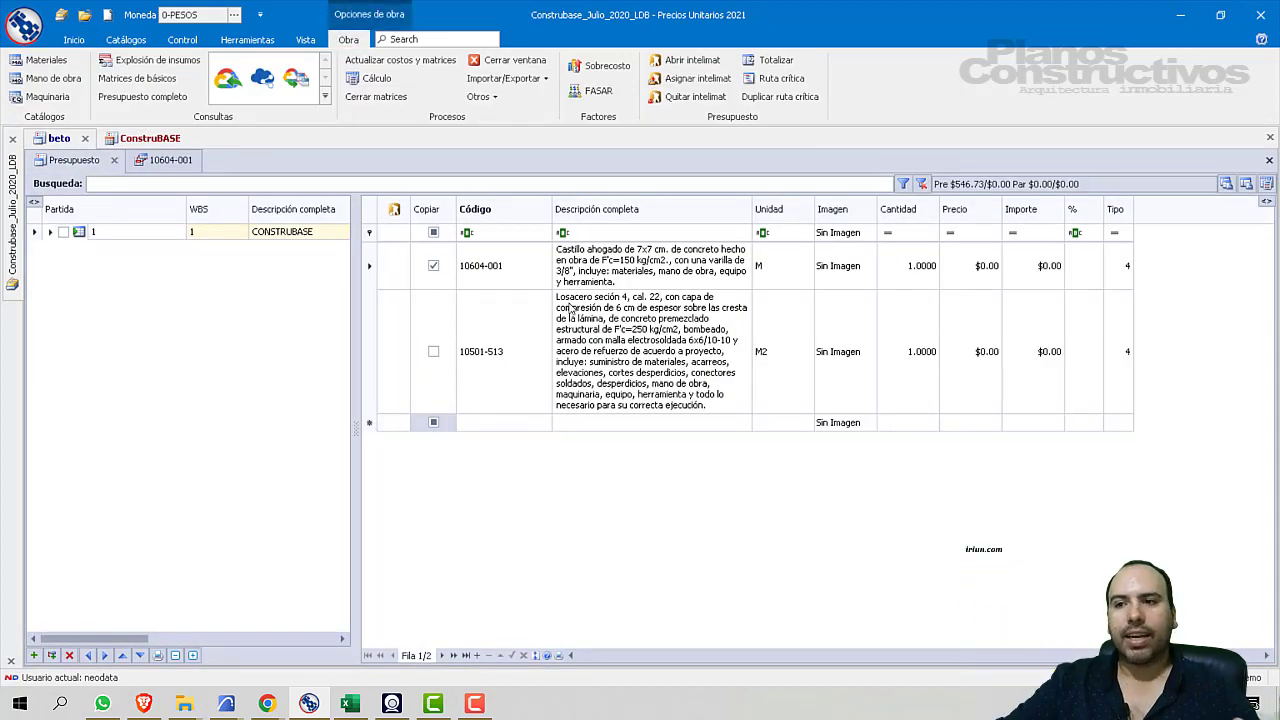
pyautogui.click(506, 337)
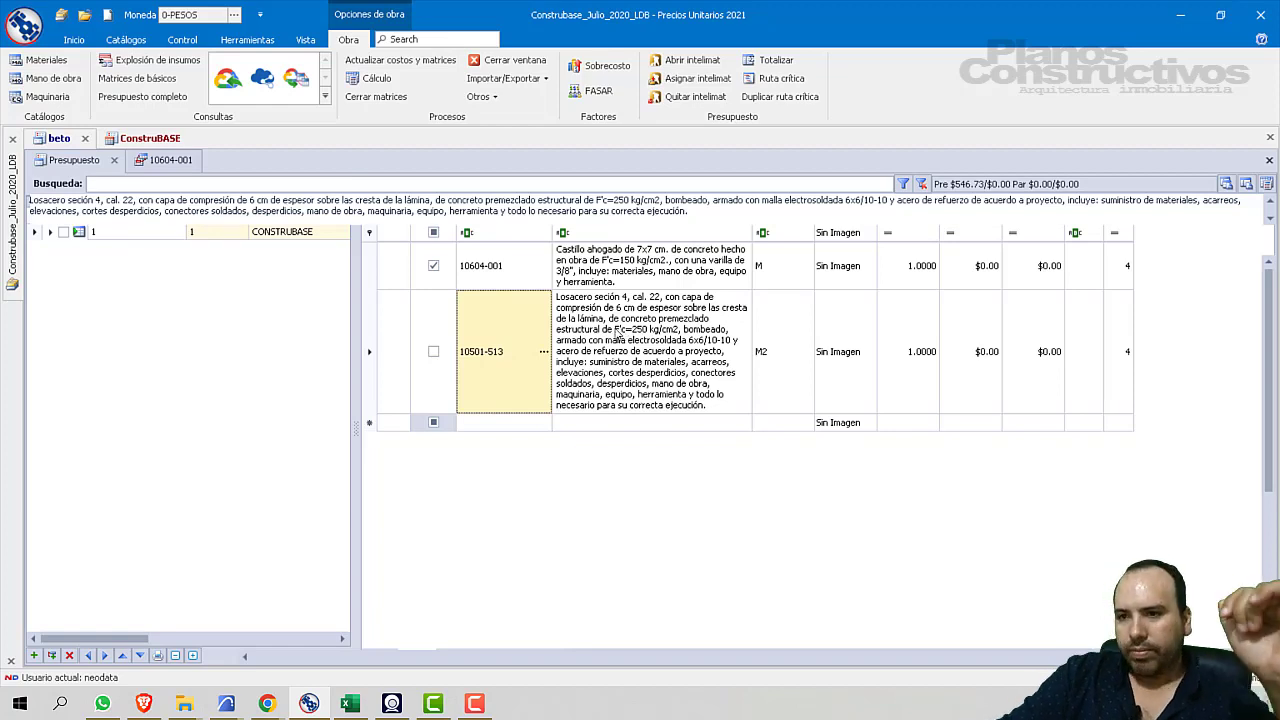
# - In beto's 10501-513 analysis, change ALAMBRE RECOCIDO's cost from $18.00 to $22.00
pyautogui.doubleClick(618, 333)
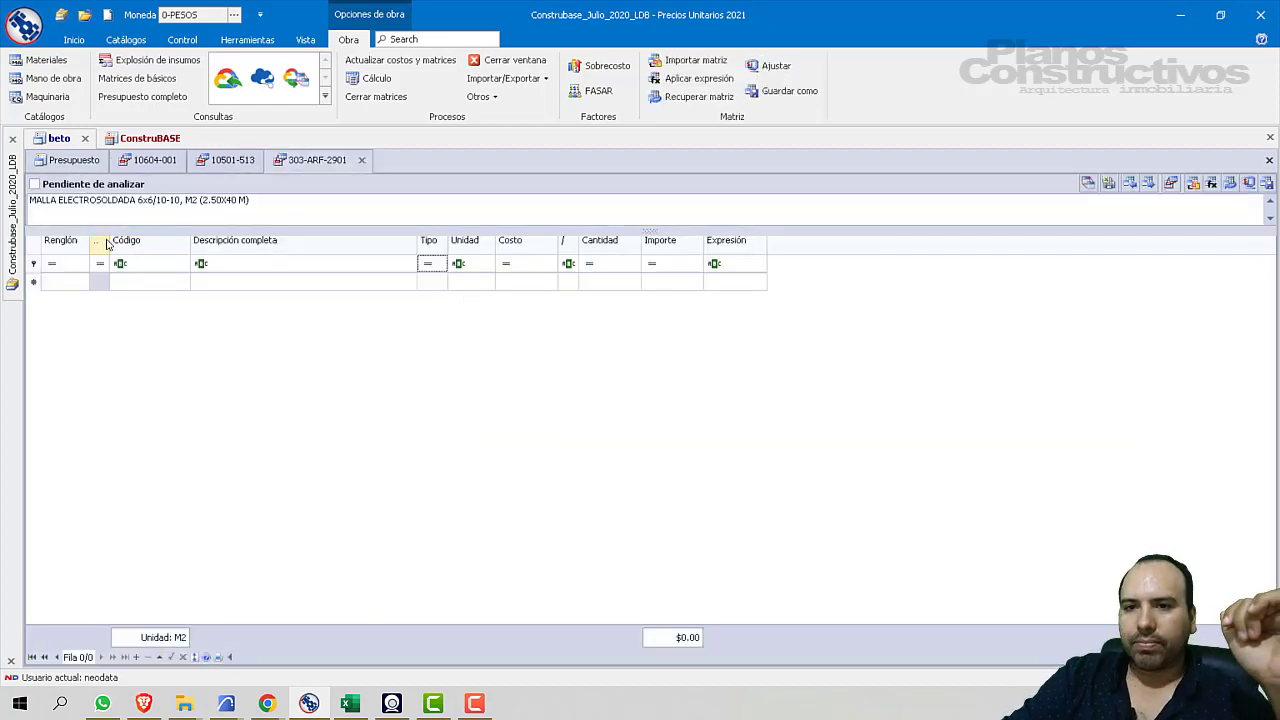
pyautogui.click(360, 161)
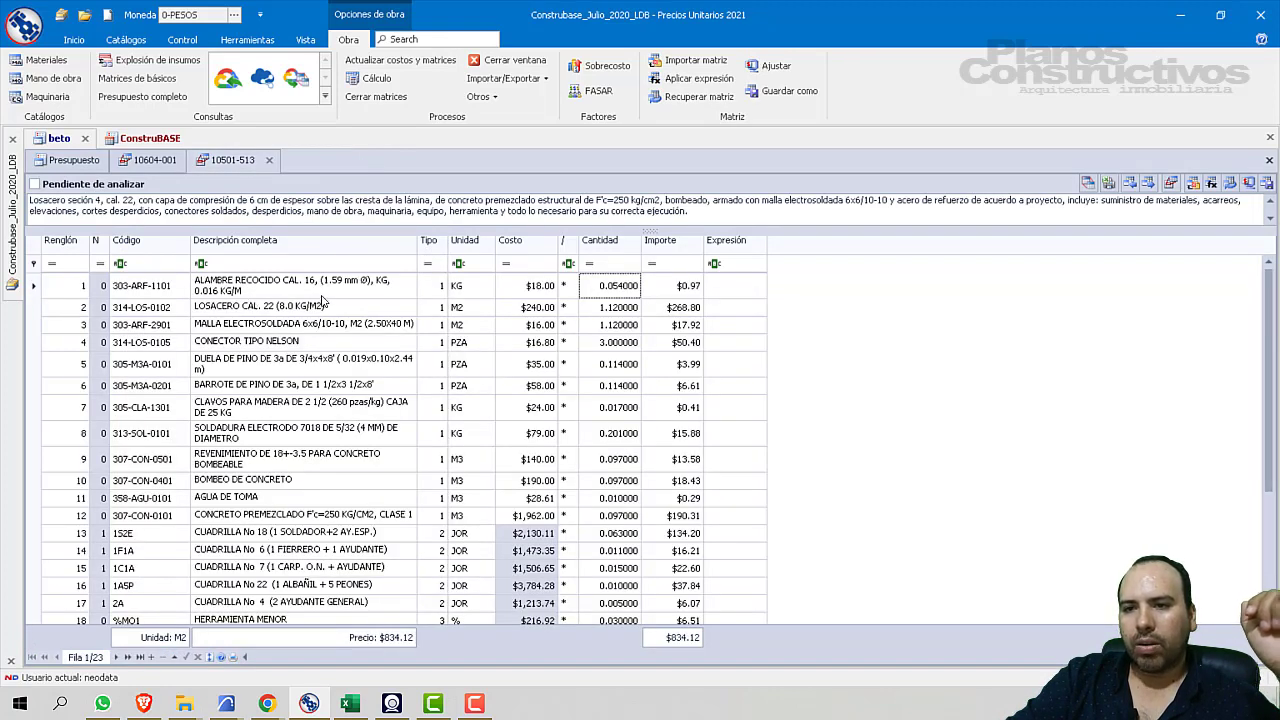
pyautogui.click(310, 299)
pyautogui.click(519, 290)
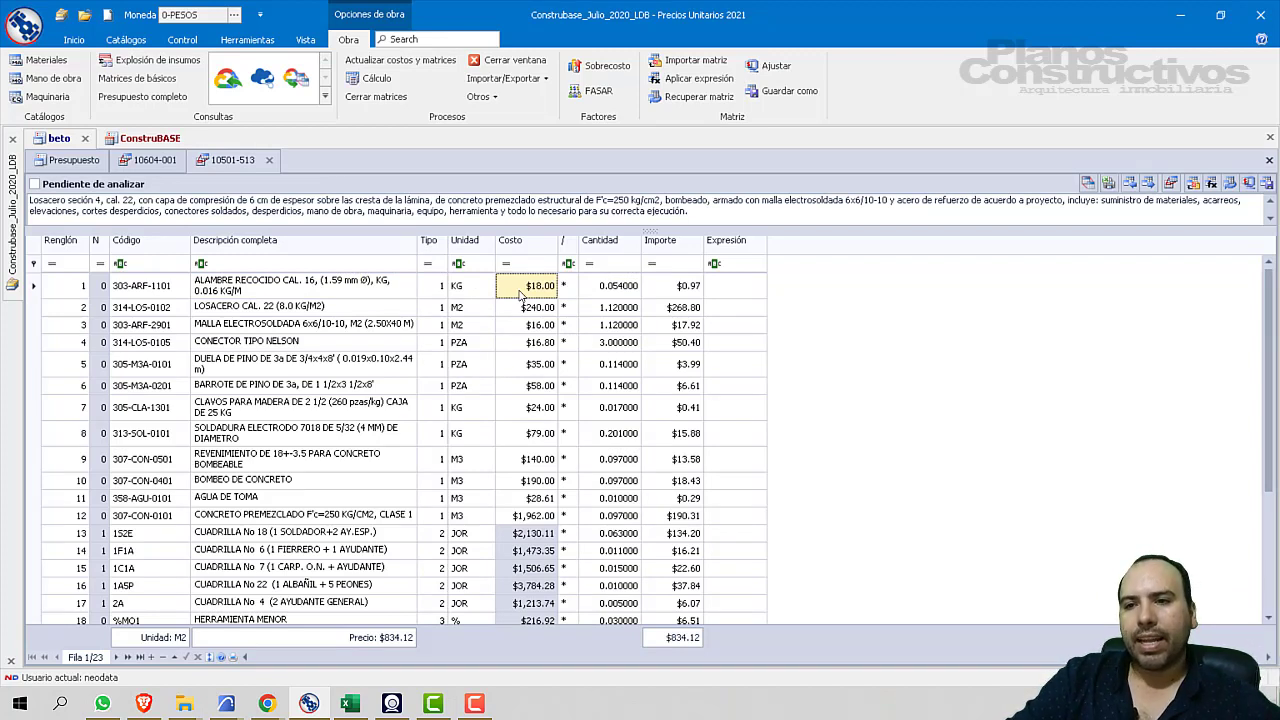
pyautogui.click(519, 290)
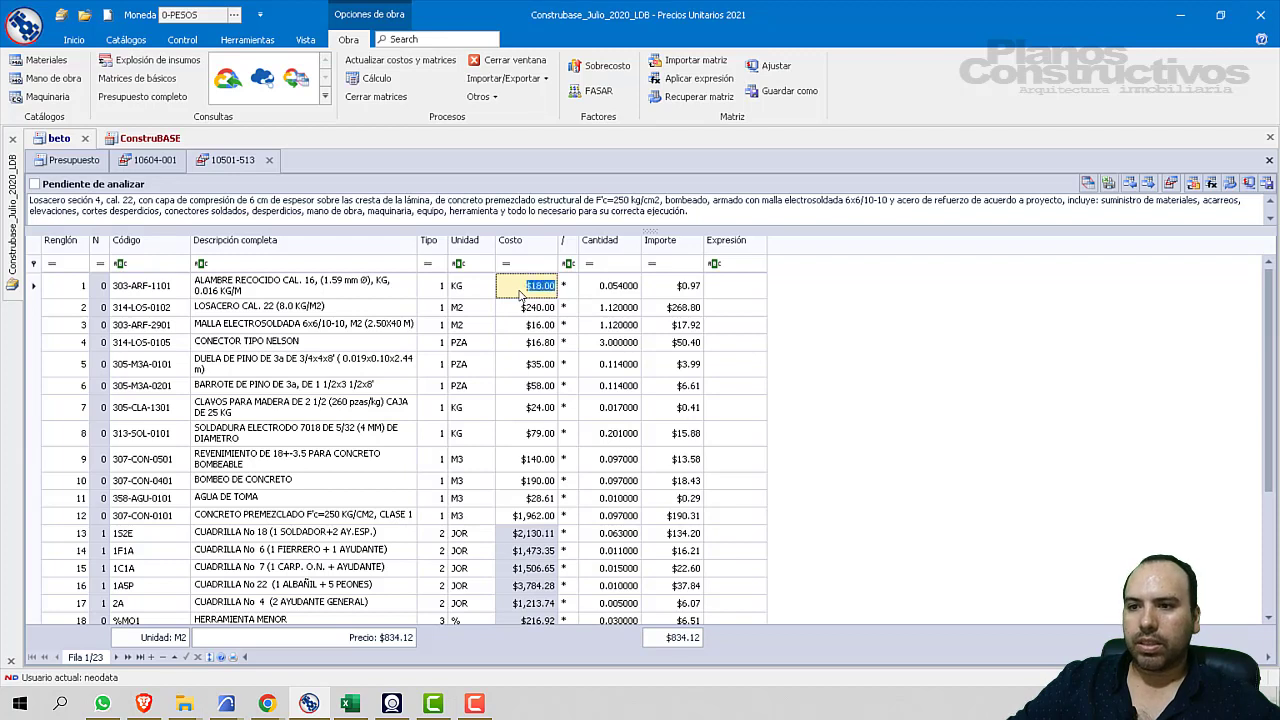
pyautogui.write('22')
pyautogui.press('Return')
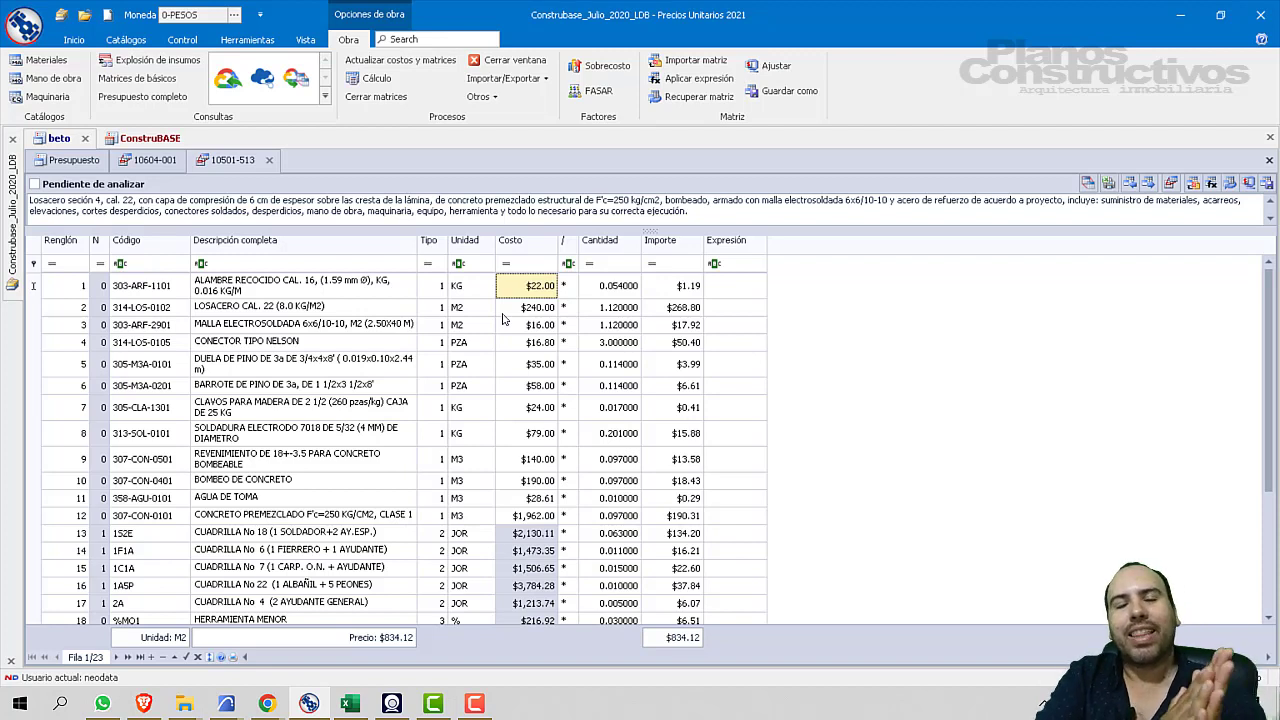
pyautogui.click(53, 79)
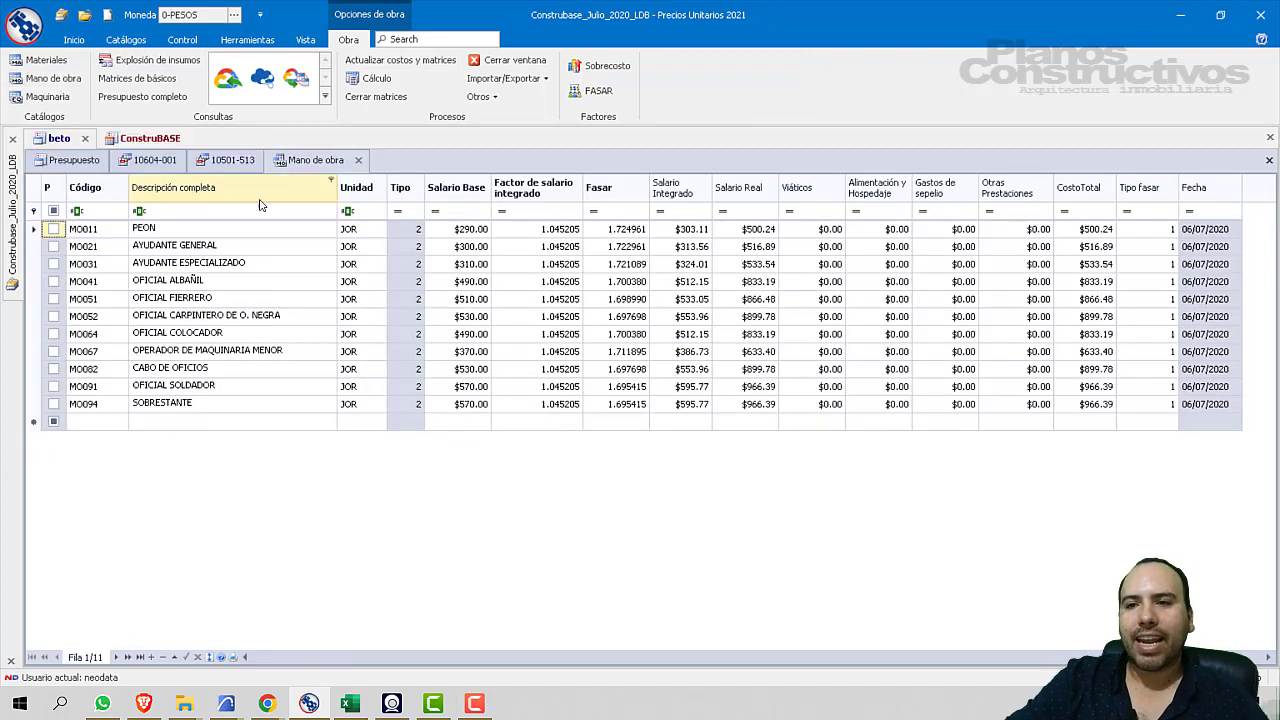
# - Return to the beto budget showing 10604-001 and 10501-513 at $0.00
pyautogui.click(72, 161)
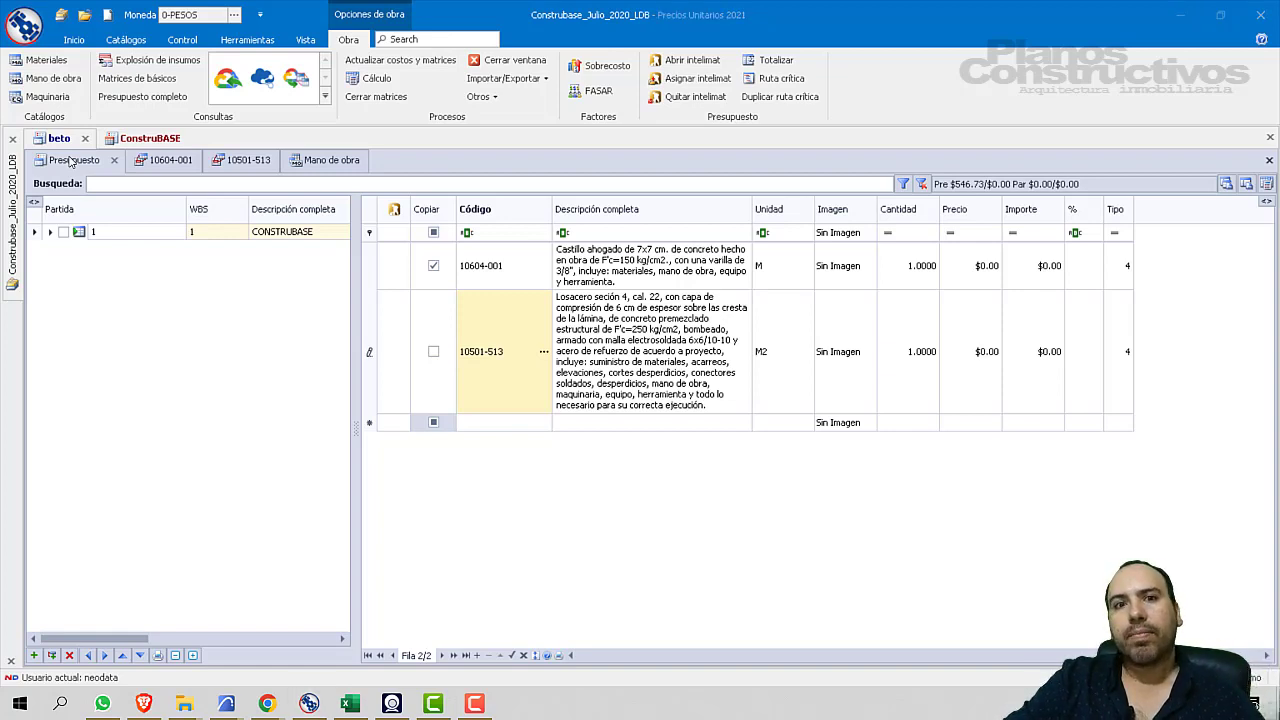
pyautogui.click(169, 180)
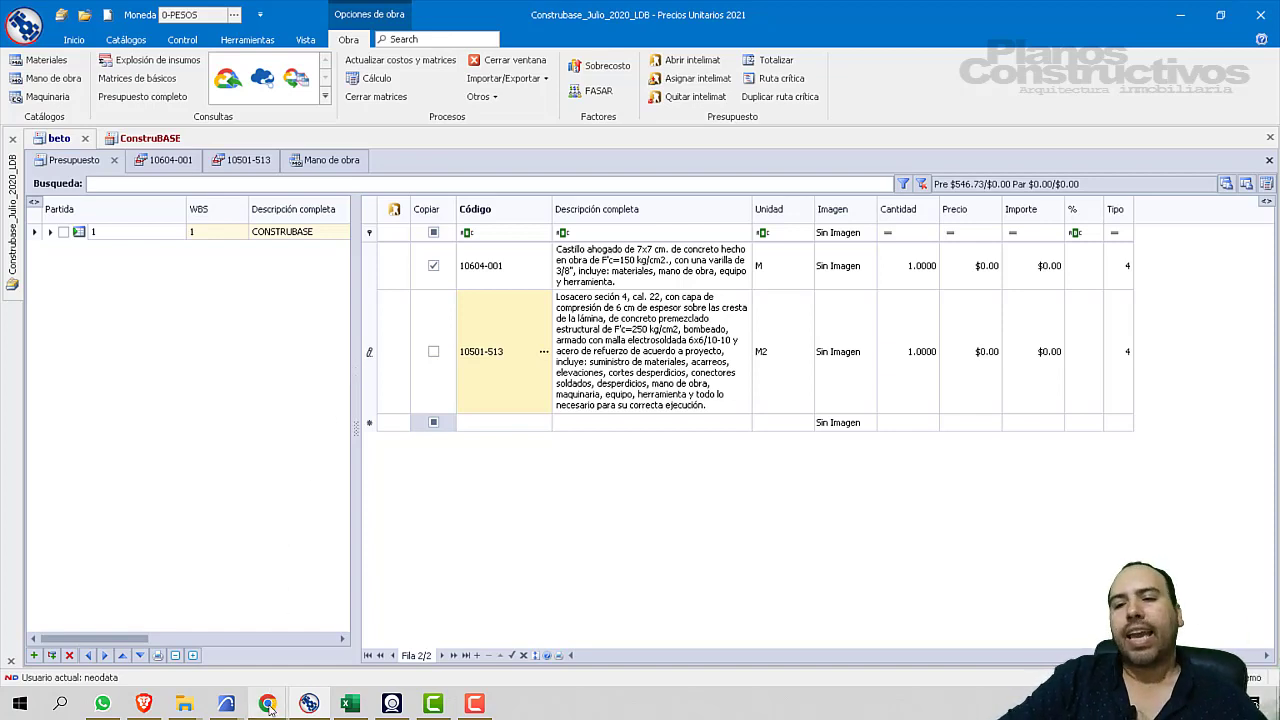
pyautogui.moveTo(268, 706)
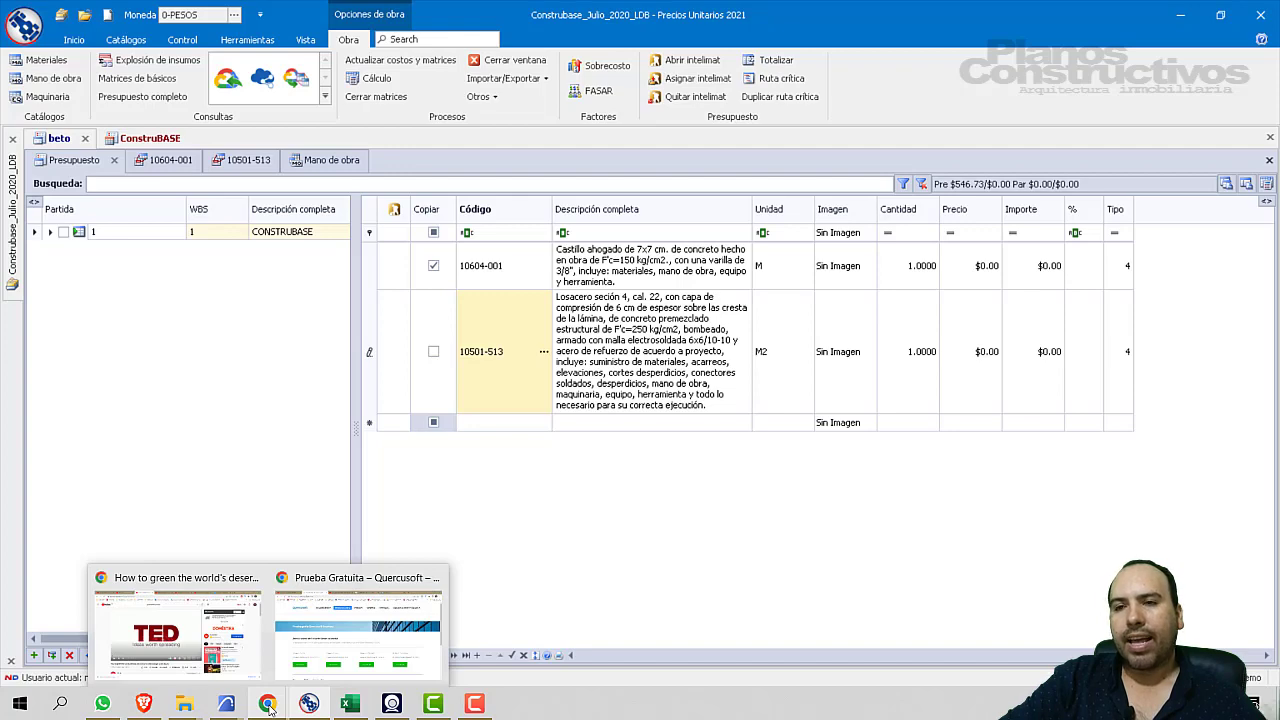
# - Bring Chrome forward and play the ProyecPro YouTube tutorial in full screen
pyautogui.click(310, 645)
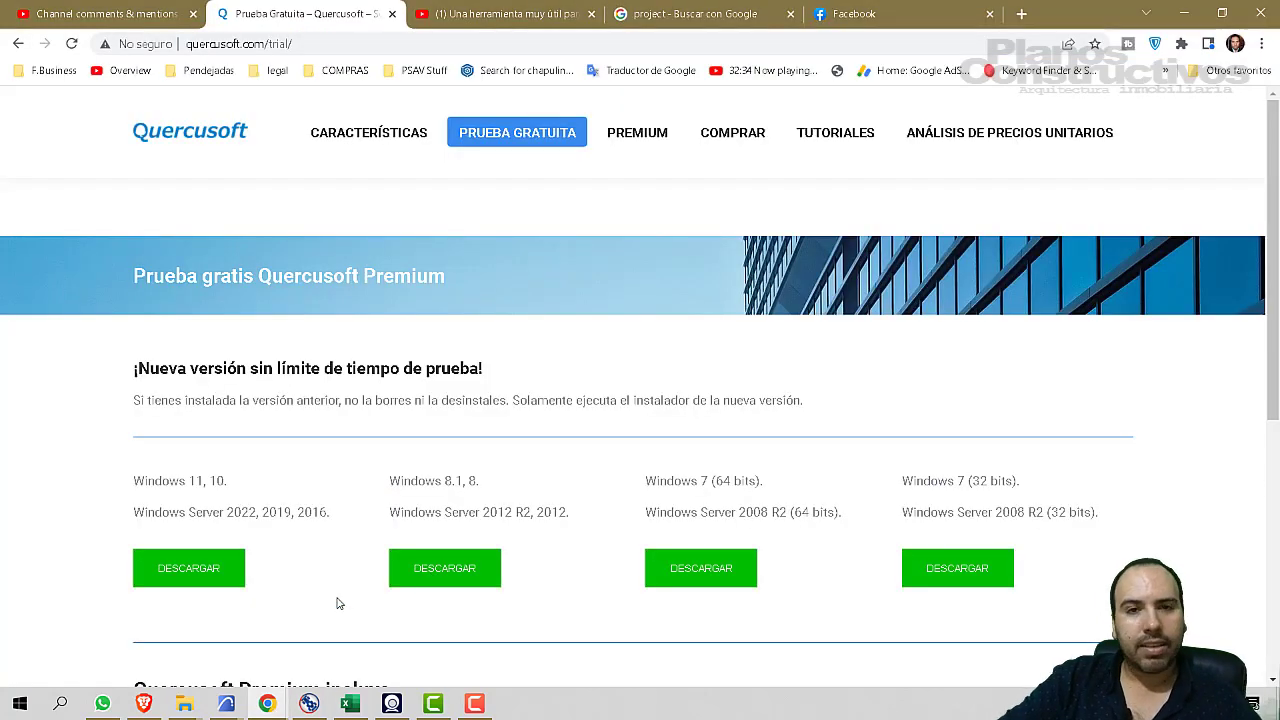
pyautogui.click(470, 20)
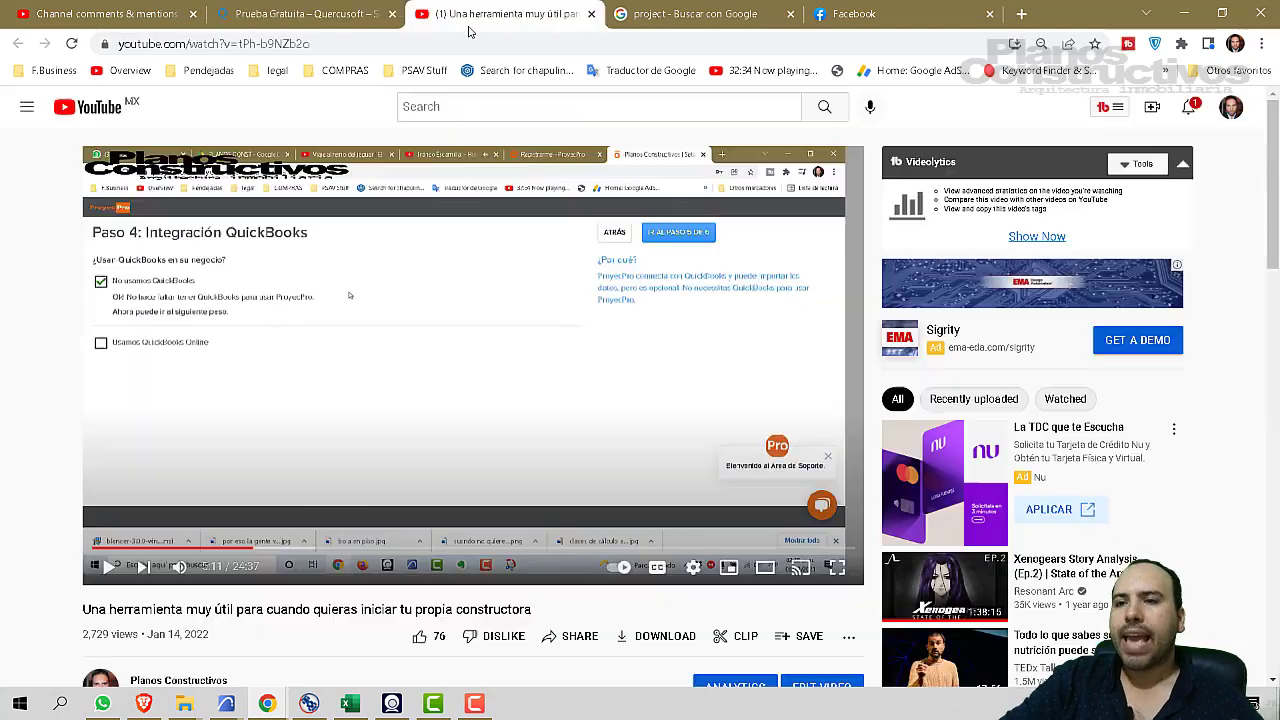
pyautogui.click(108, 570)
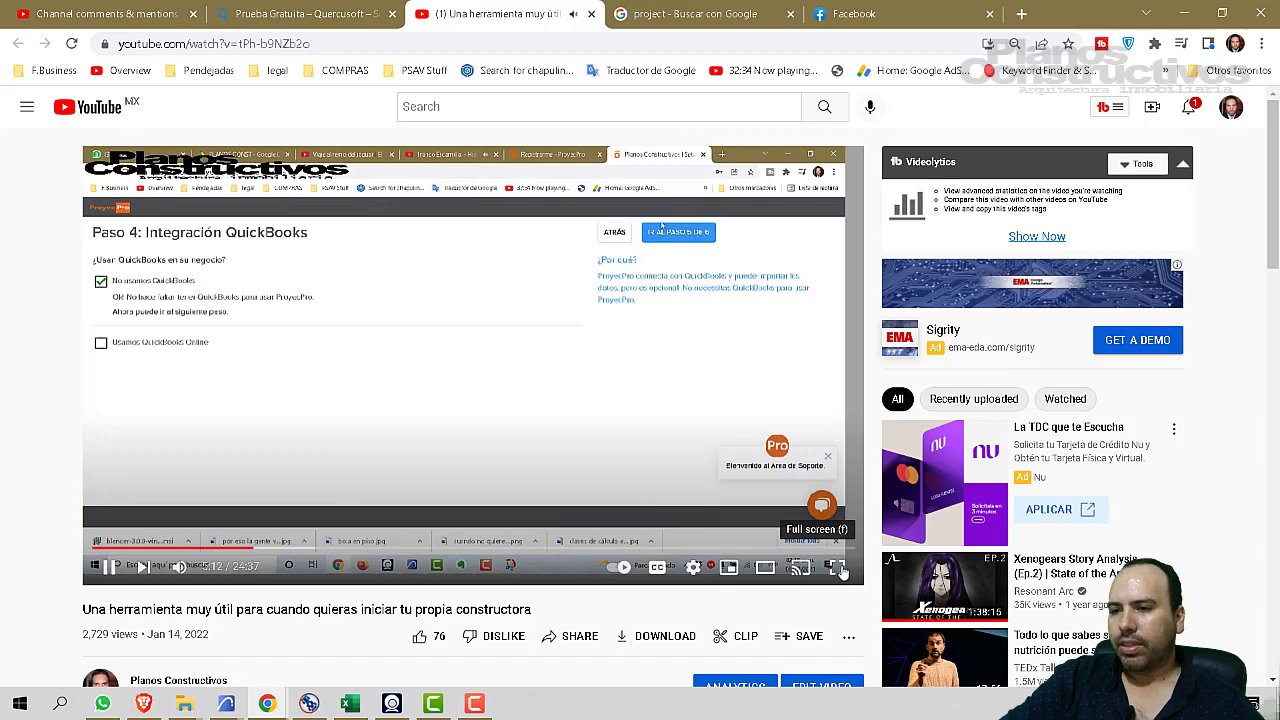
pyautogui.click(836, 567)
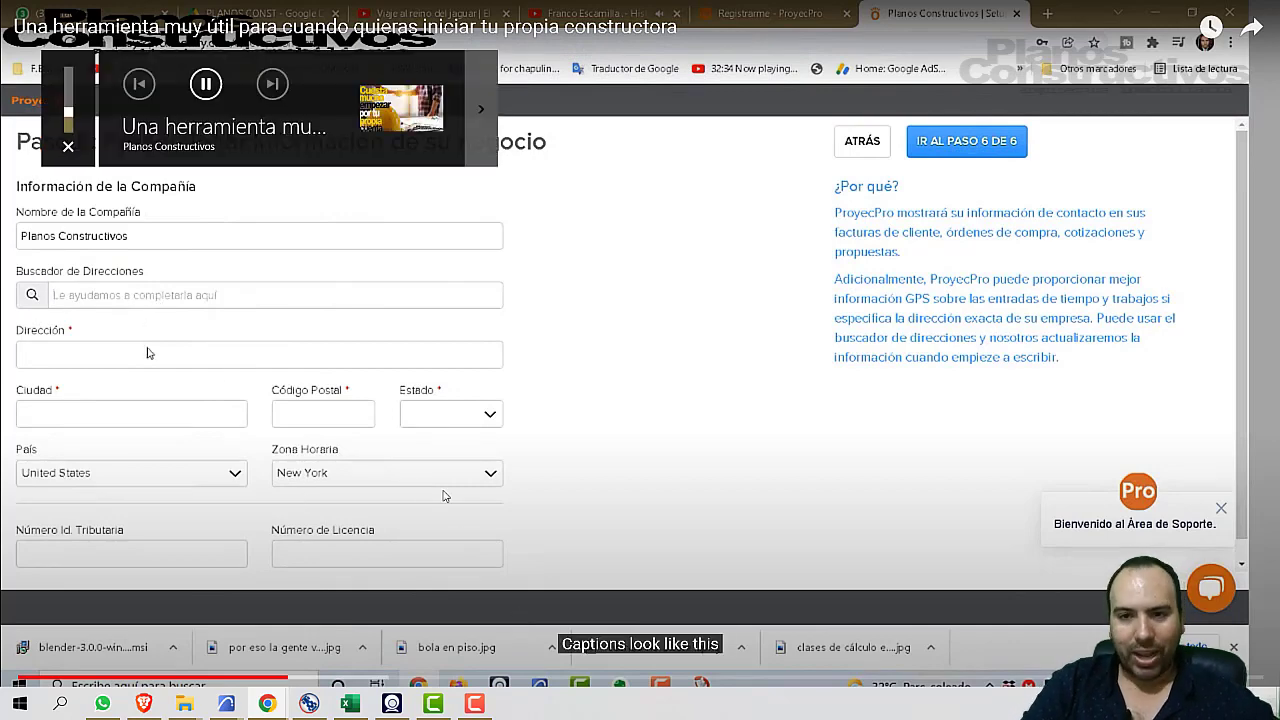
# - Mute the audio and toggle the video out of and back into full screen
pyautogui.press('XF86AudioLowerVolume')
pyautogui.press('XF86AudioMute')
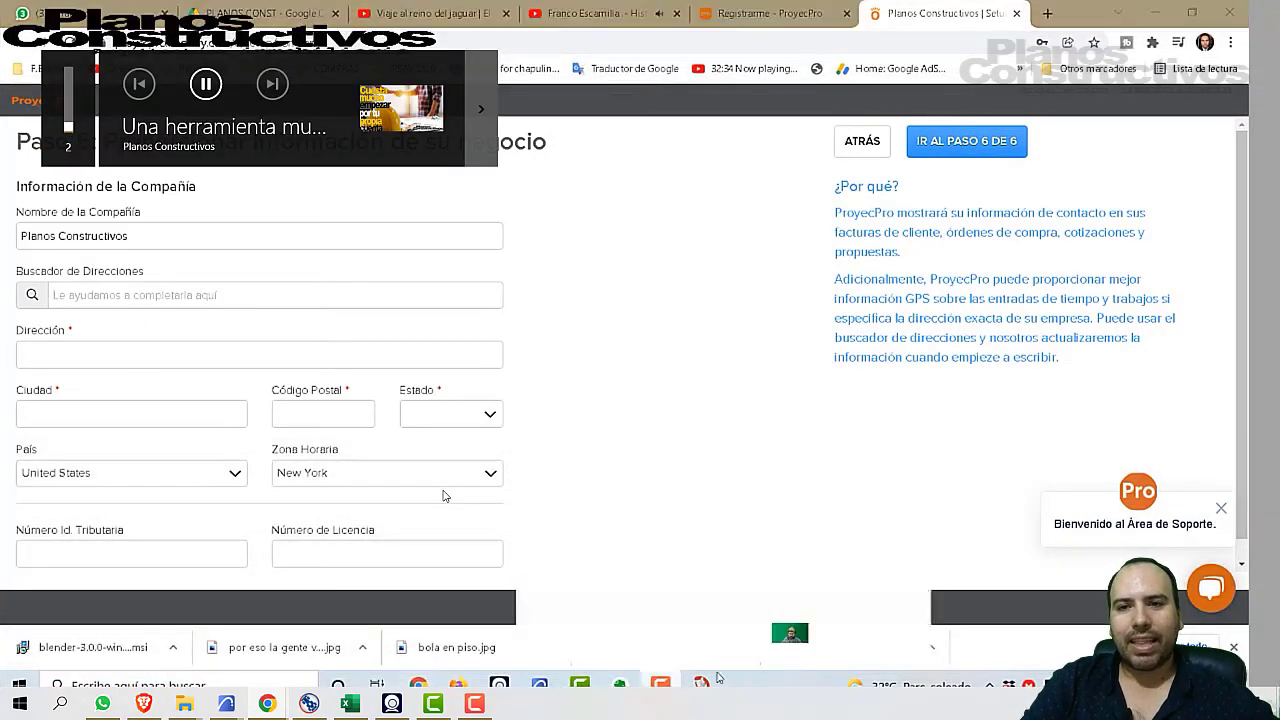
pyautogui.press('Escape')
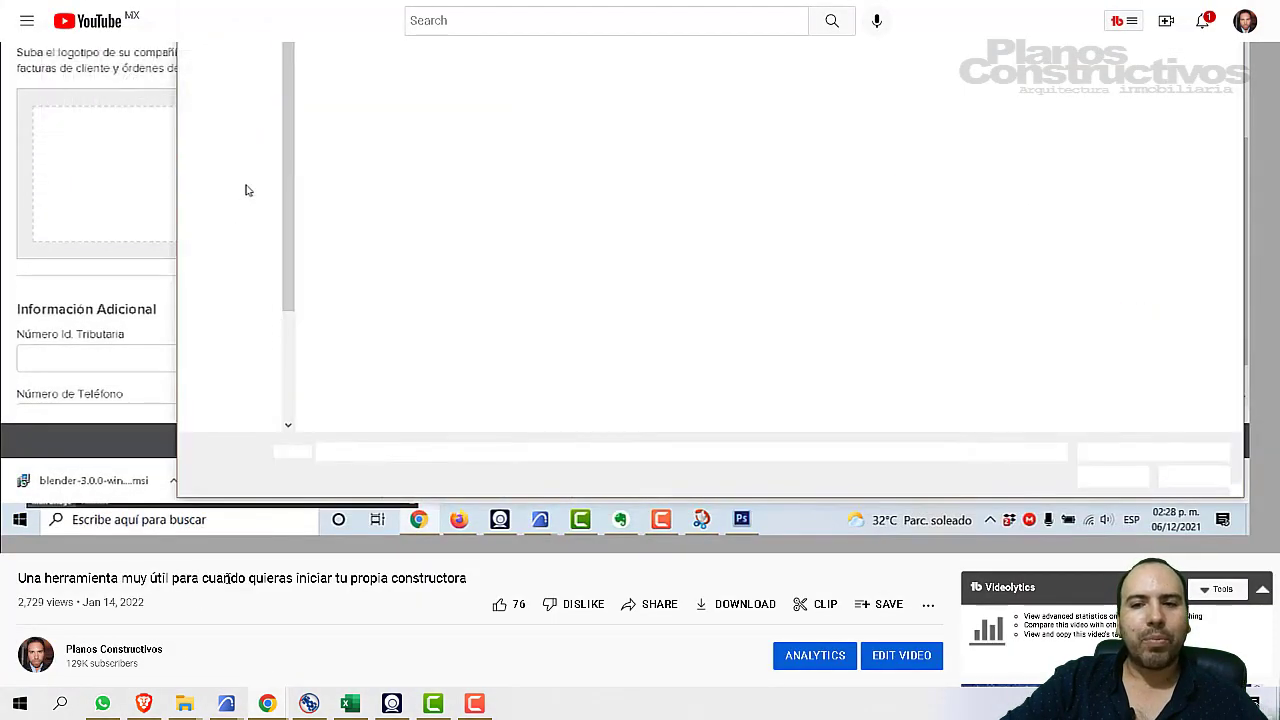
pyautogui.press('f')
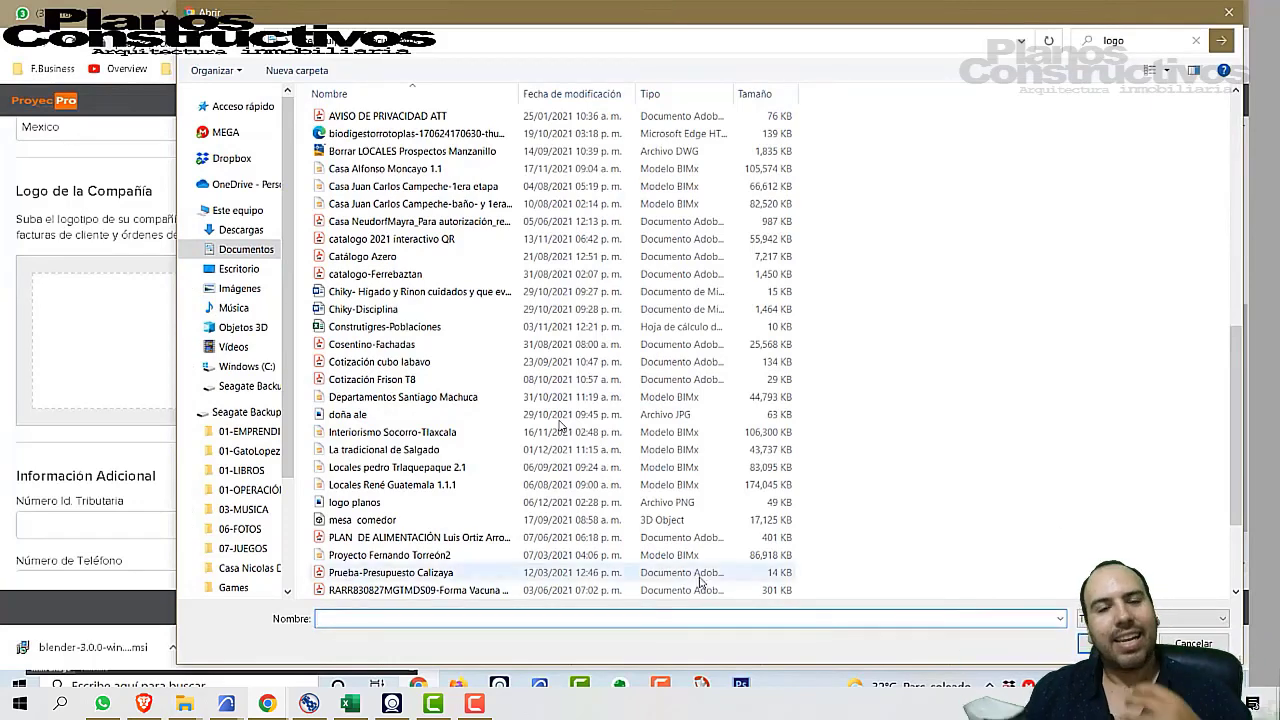
# - Upload the 'logo planos' image as the company logo
pyautogui.click(1139, 45)
pyautogui.write('l')
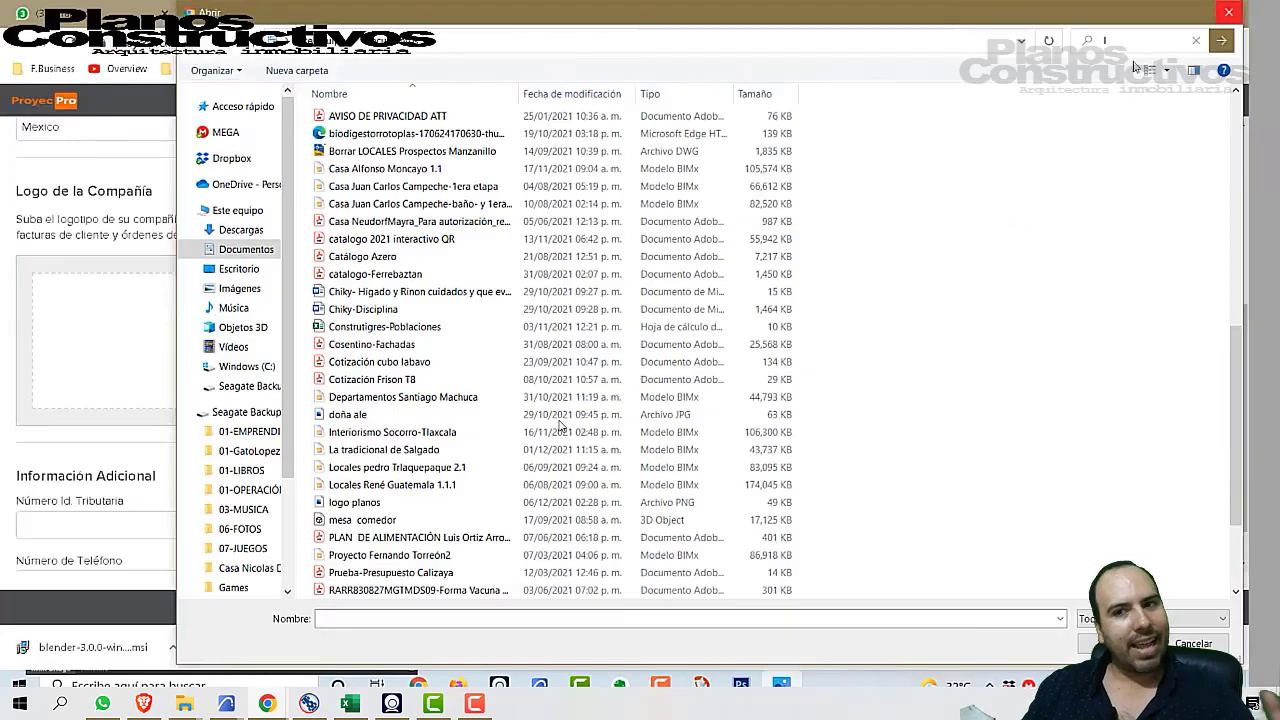
pyautogui.scroll(-3, 731, 266)
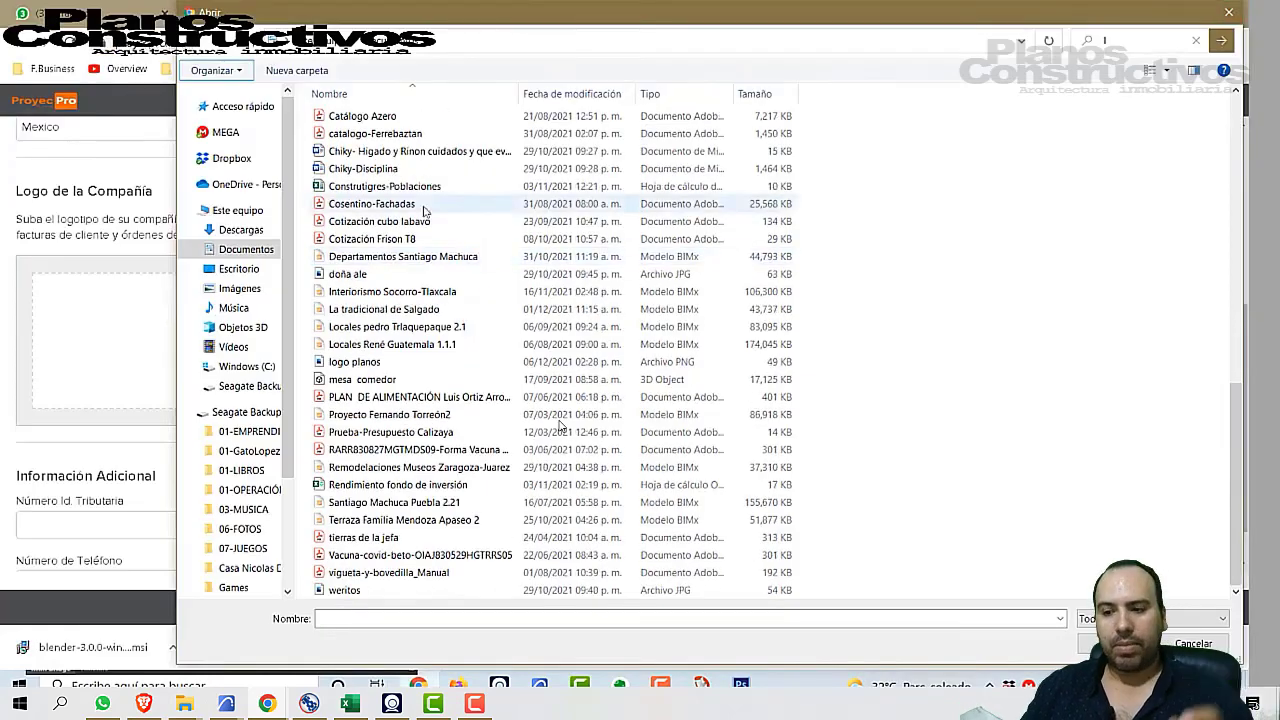
pyautogui.doubleClick(355, 361)
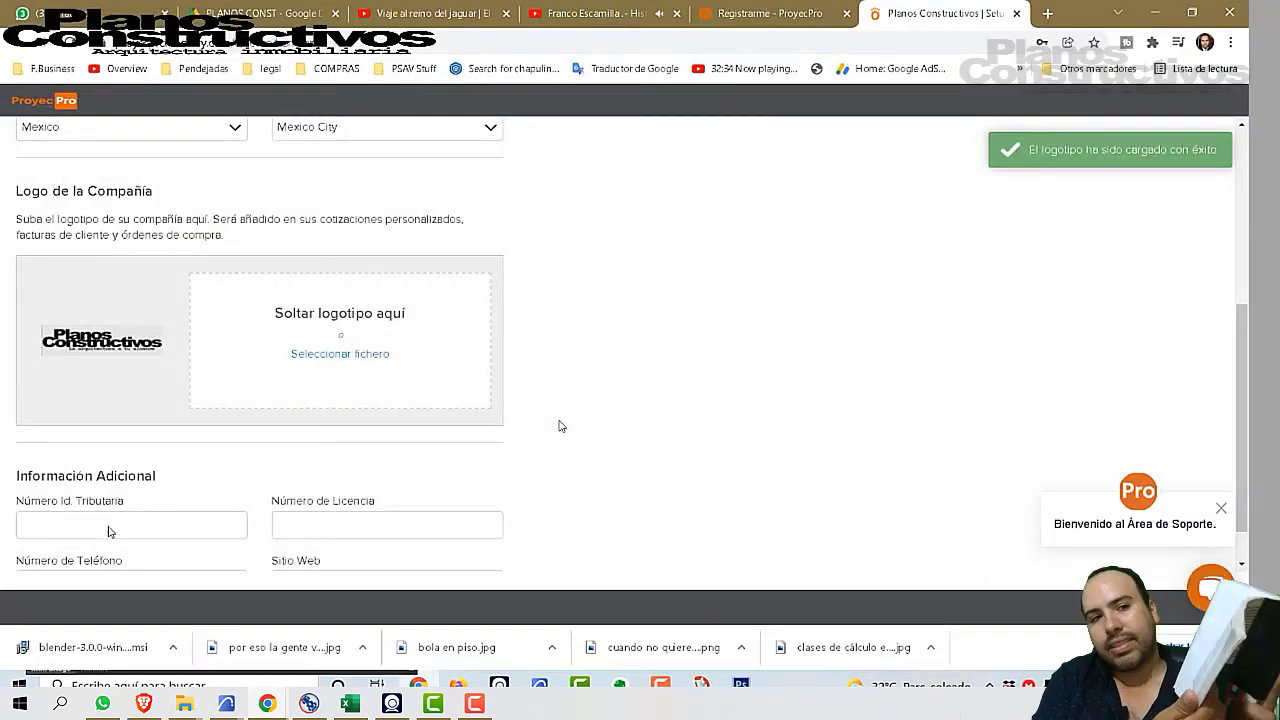
# - Fill in the company's Número de Licencia field with its licence number
pyautogui.click(113, 523)
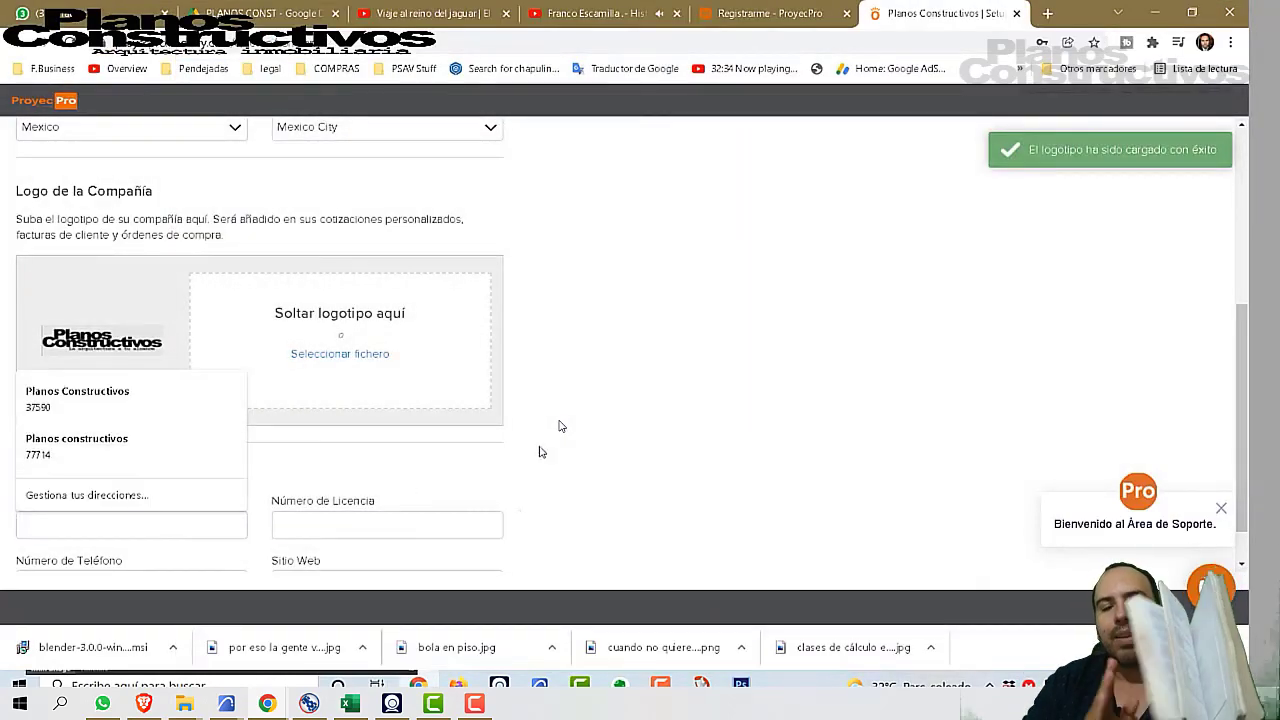
pyautogui.click(623, 457)
pyautogui.scroll(-1, 340, 510)
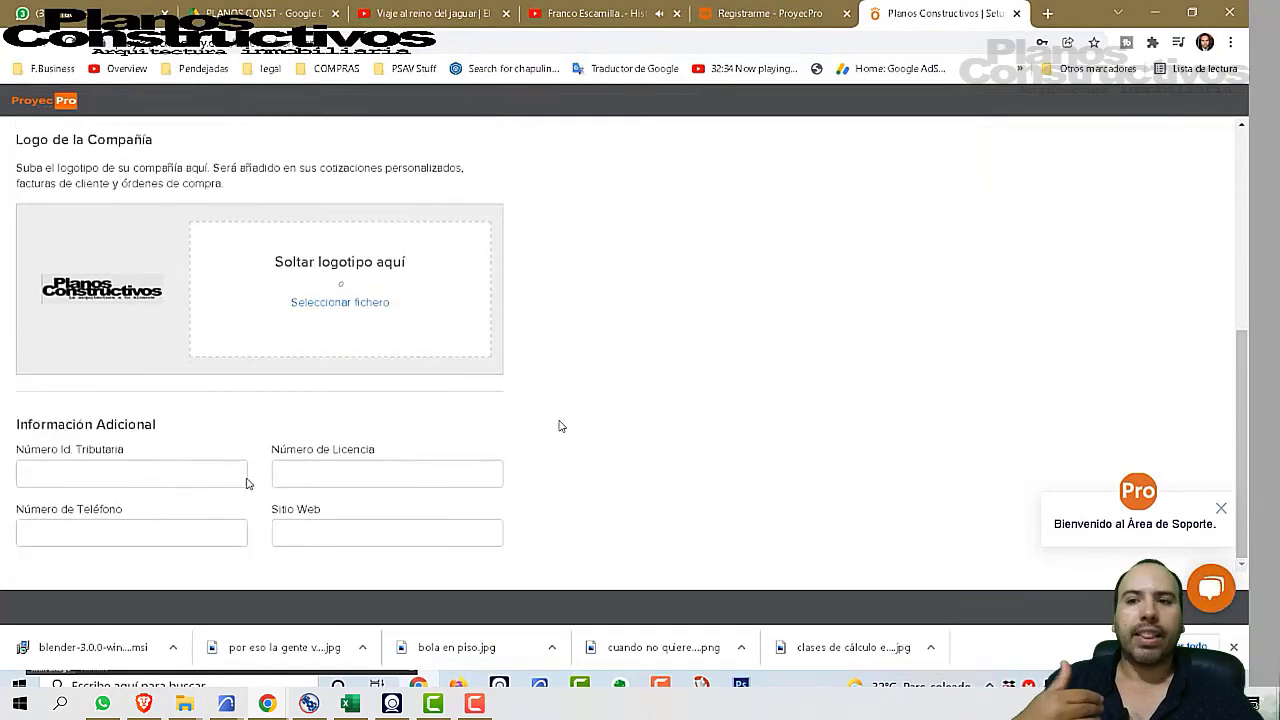
pyautogui.click(322, 479)
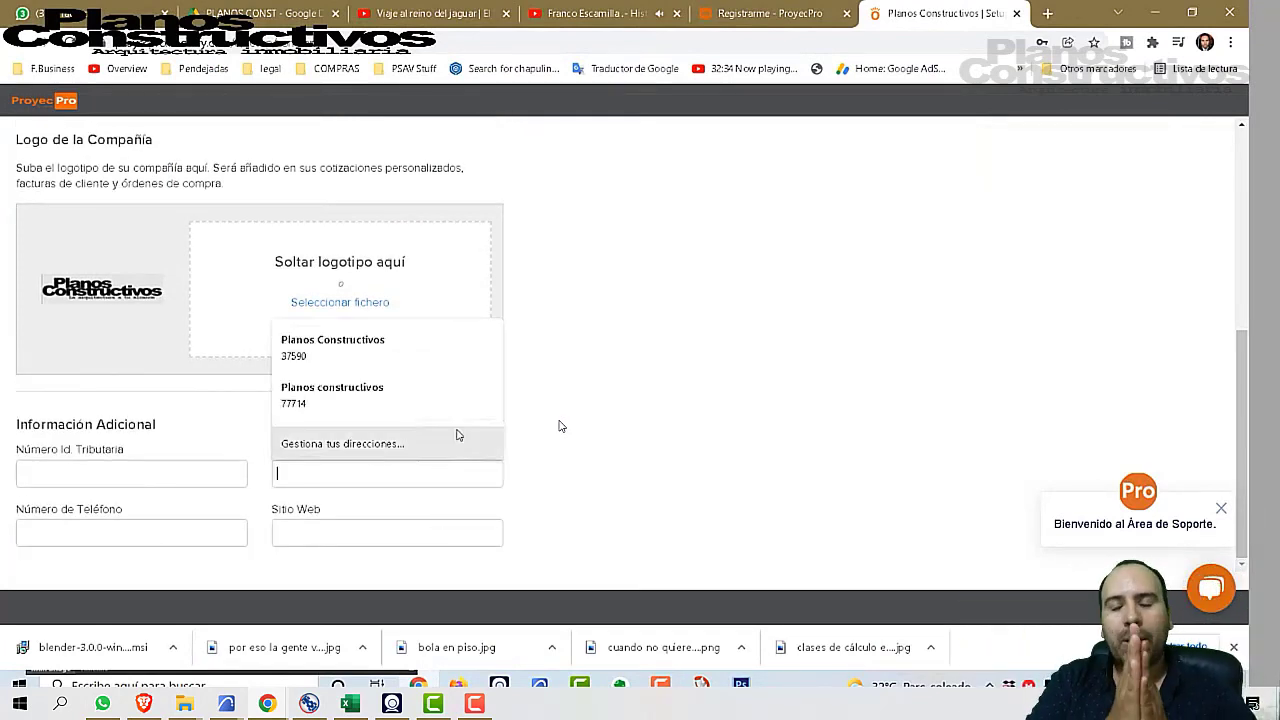
pyautogui.click(276, 478)
pyautogui.click(276, 478)
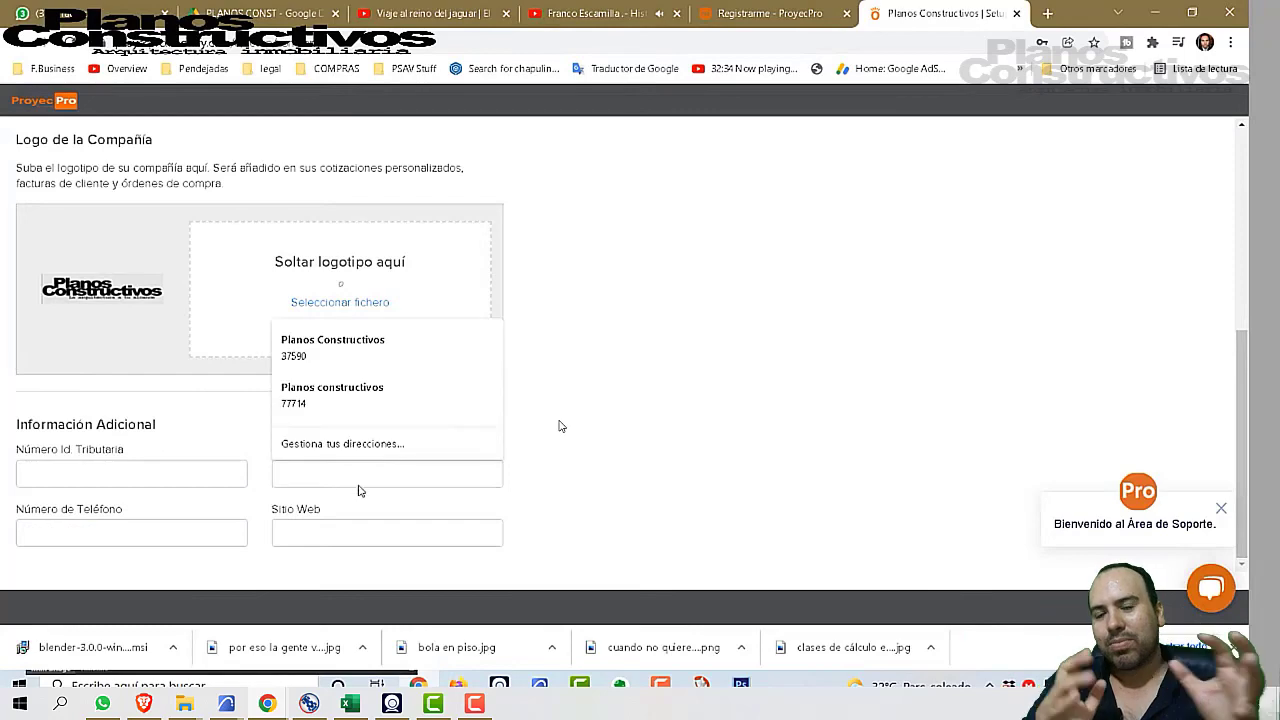
pyautogui.write('1')
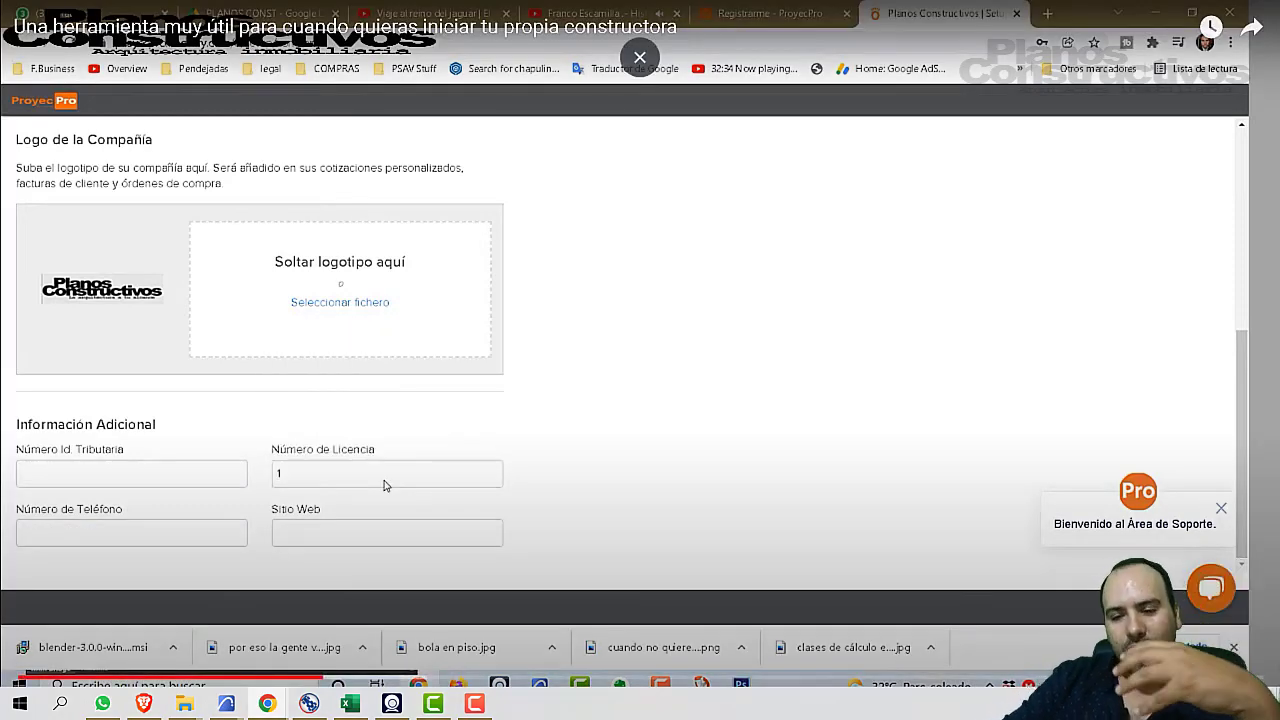
pyautogui.write('666')
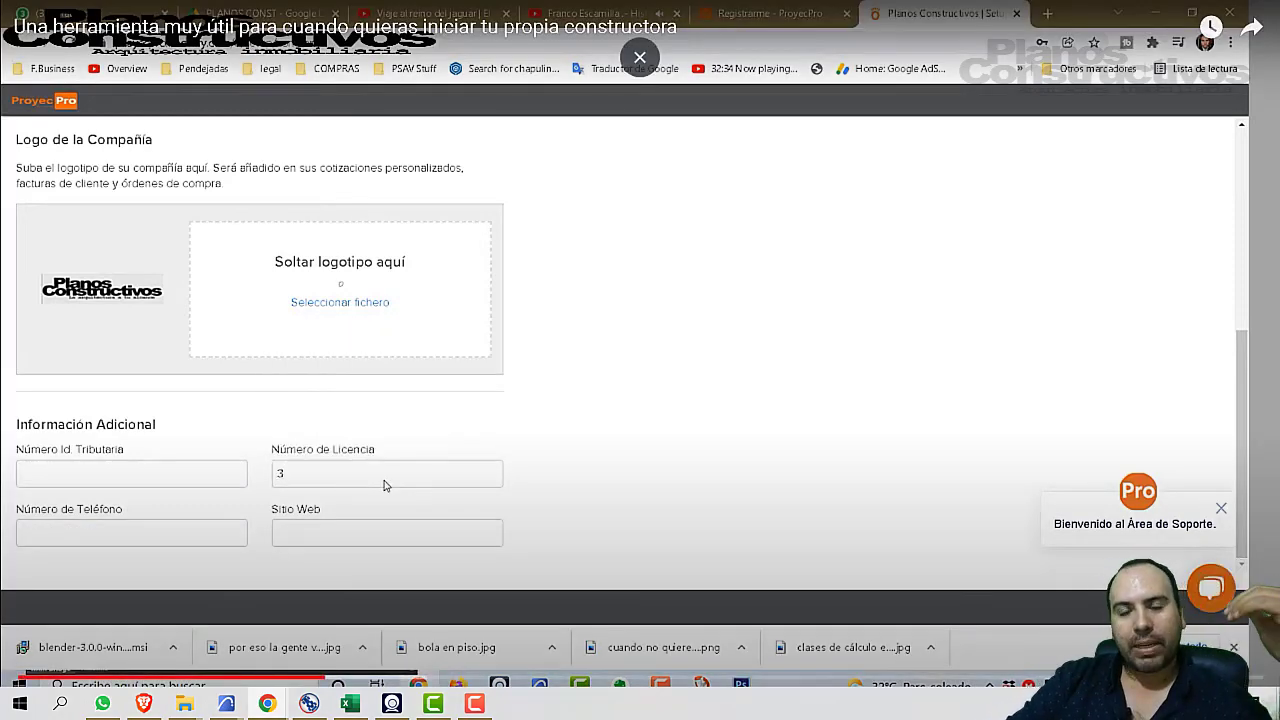
pyautogui.write('6')
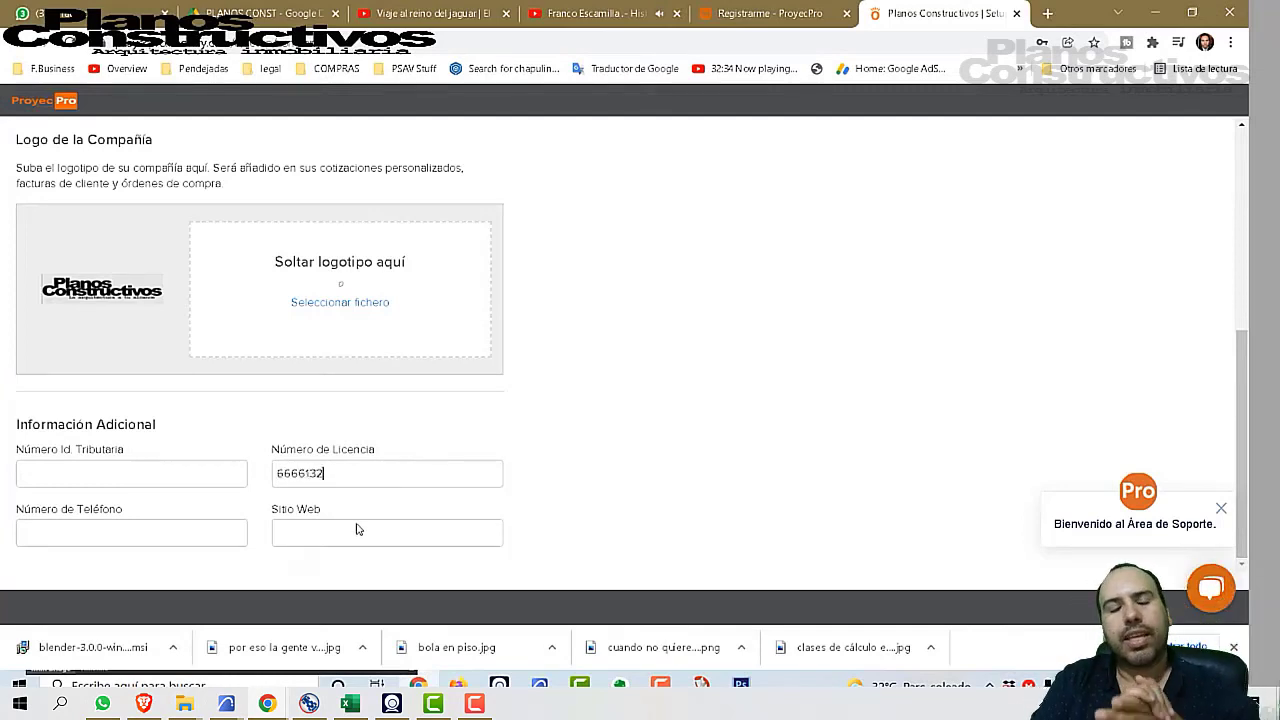
# - Enter the website planoscosntructivos.com and begin typing the company's tax ID
pyautogui.click(358, 530)
pyautogui.write('plan')
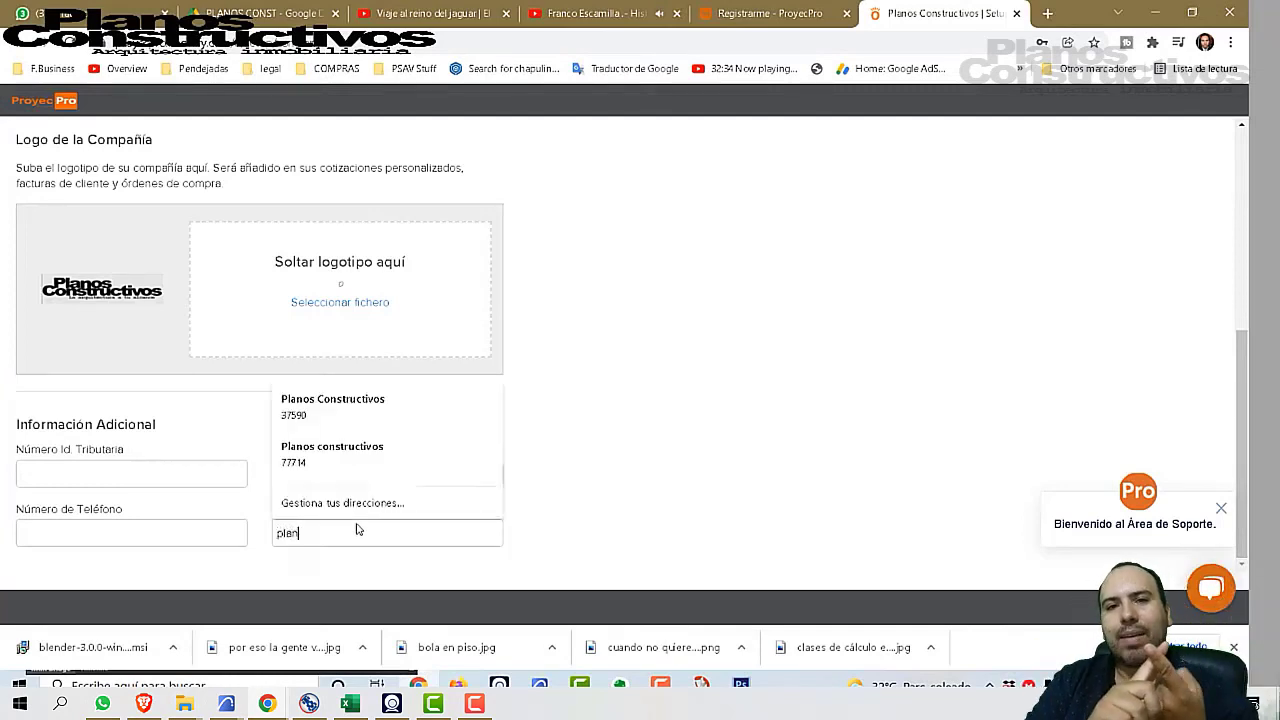
pyautogui.write('oscosntructivos.c')
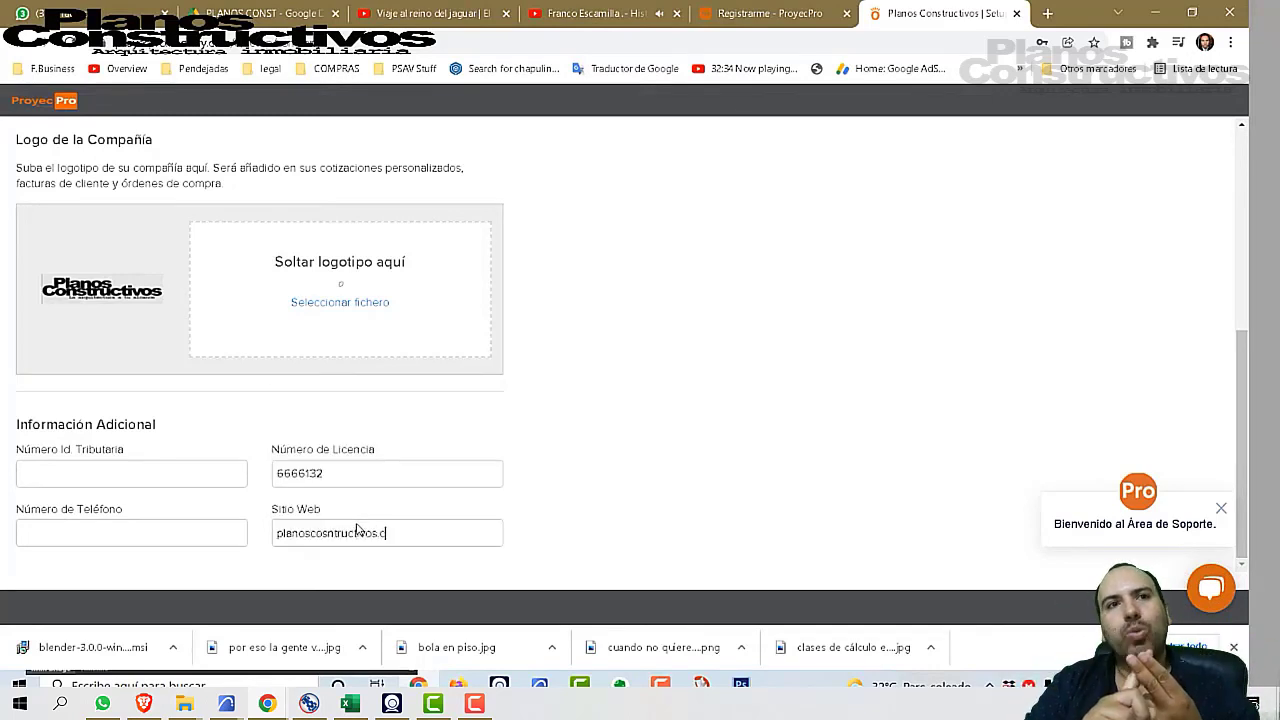
pyautogui.write('om')
pyautogui.click(183, 482)
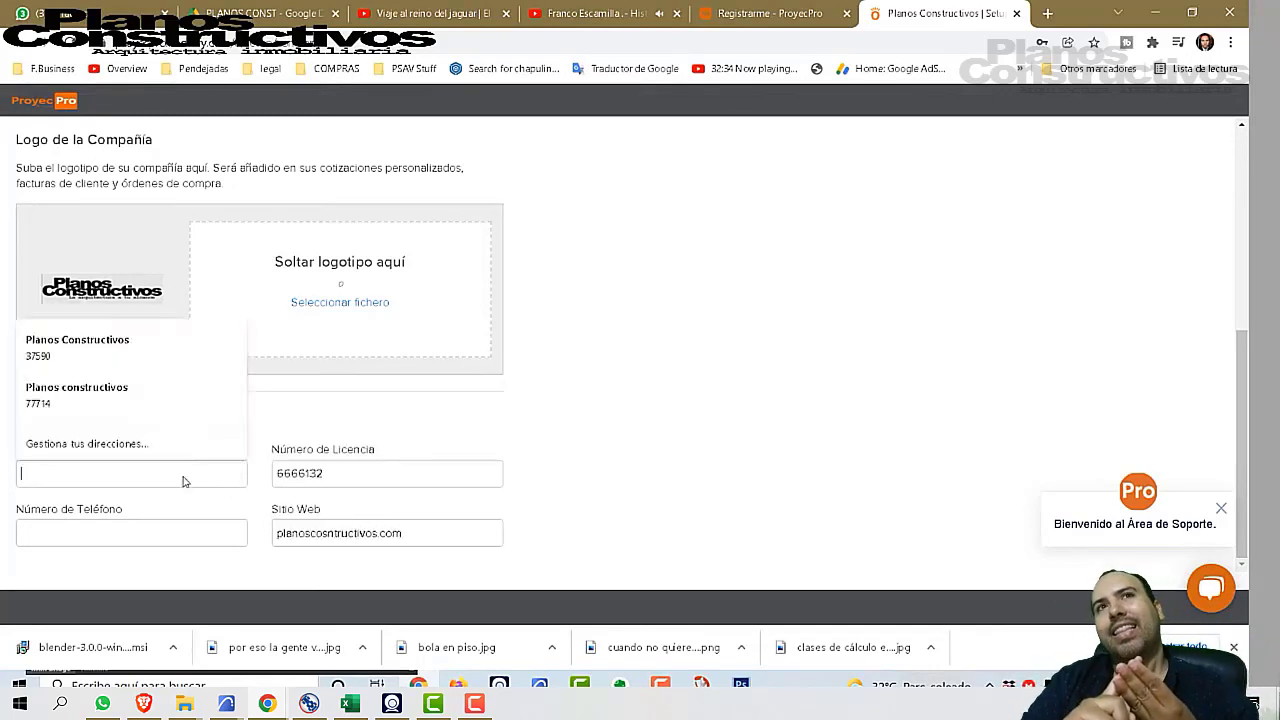
pyautogui.write('pC')
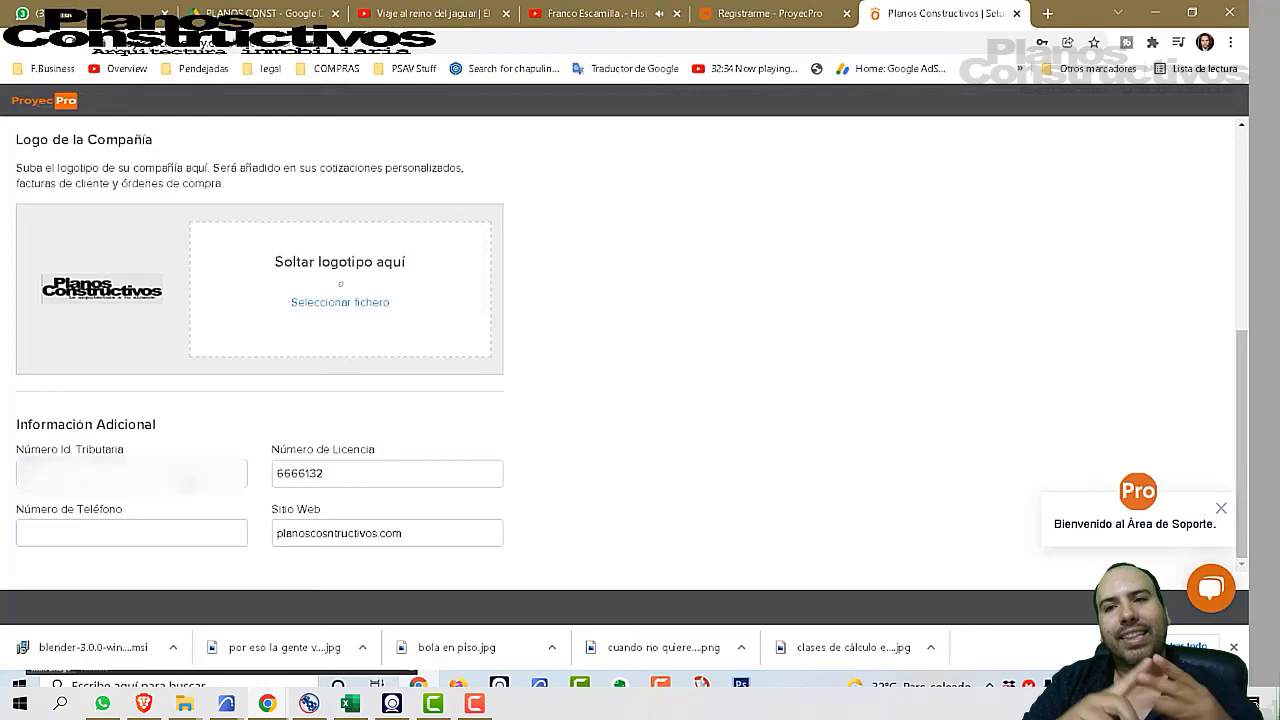
pyautogui.press('capslock')
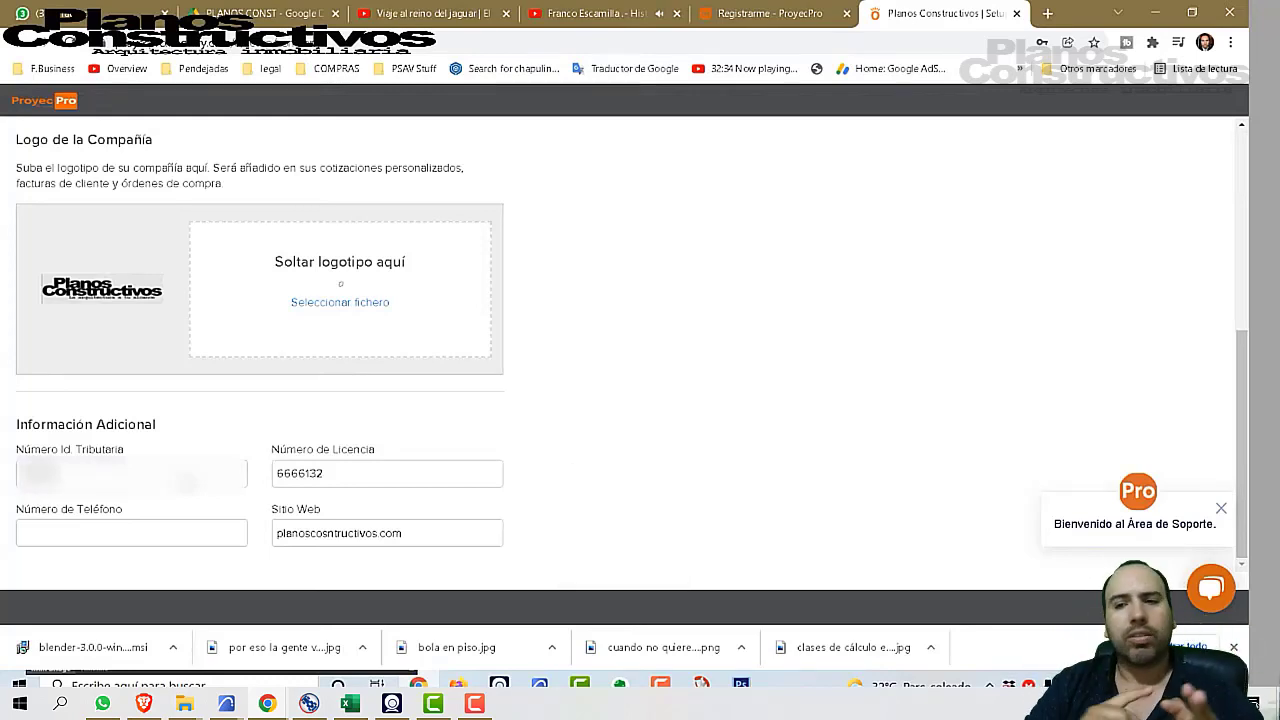
pyautogui.moveTo(186, 120)
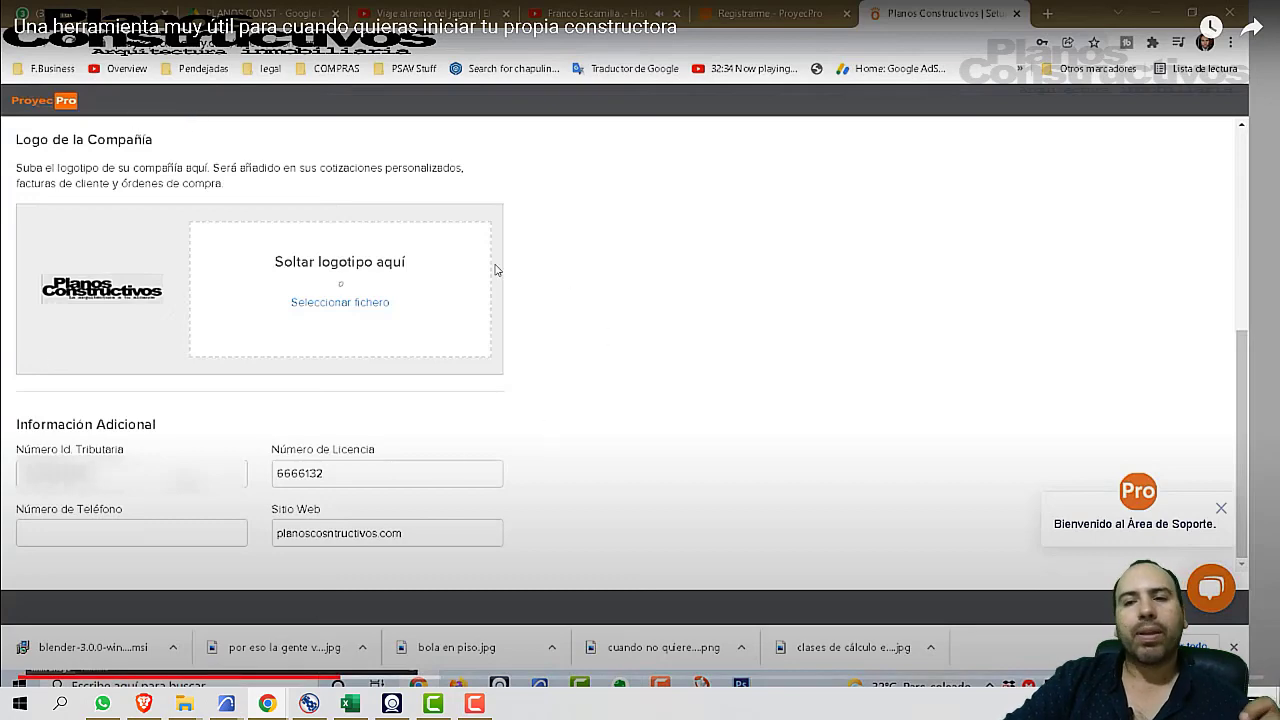
# - Open Sección administrador's Personalizar settings and show the Impuestos tax options
pyautogui.press('Tab')
pyautogui.press('Tab')
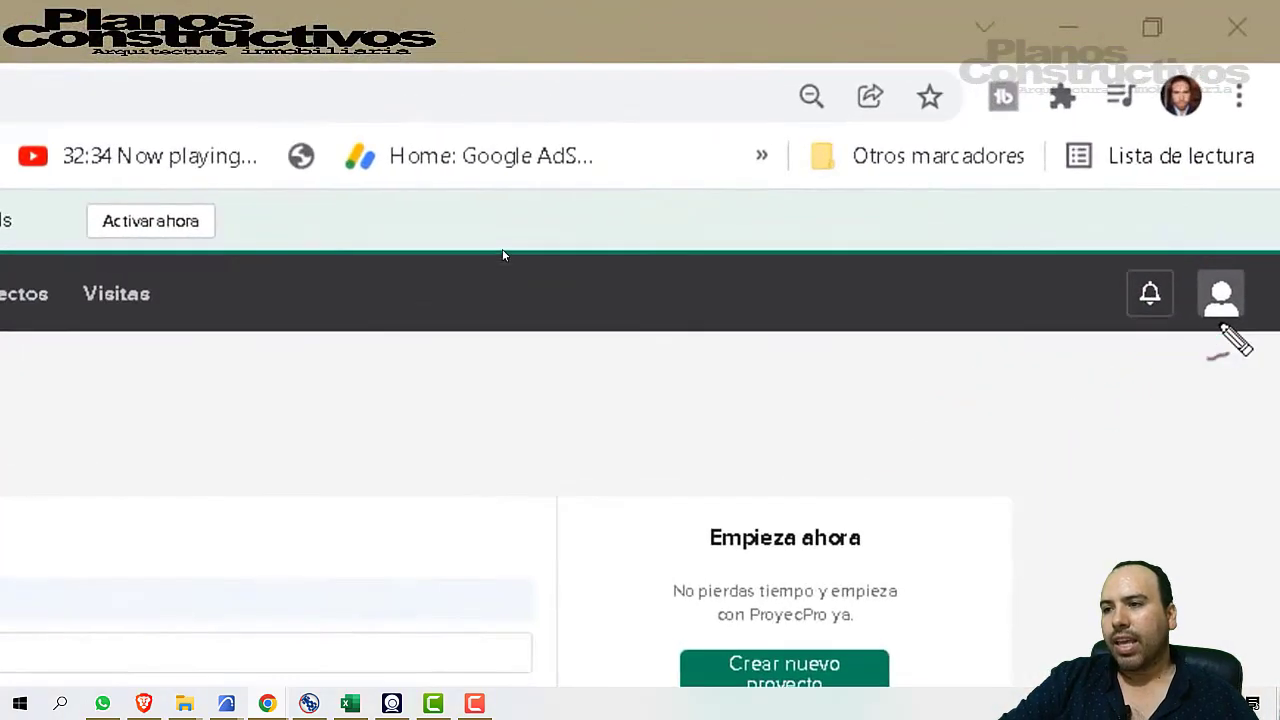
pyautogui.click(1248, 157)
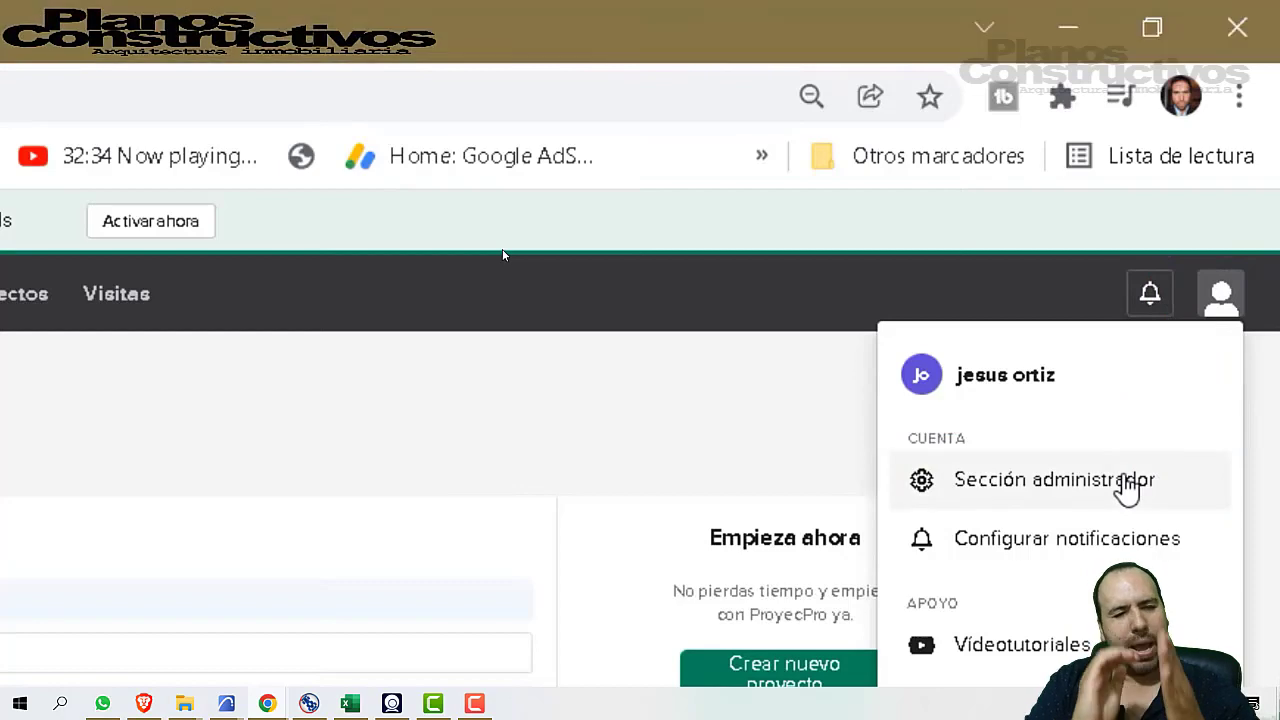
pyautogui.click(1130, 480)
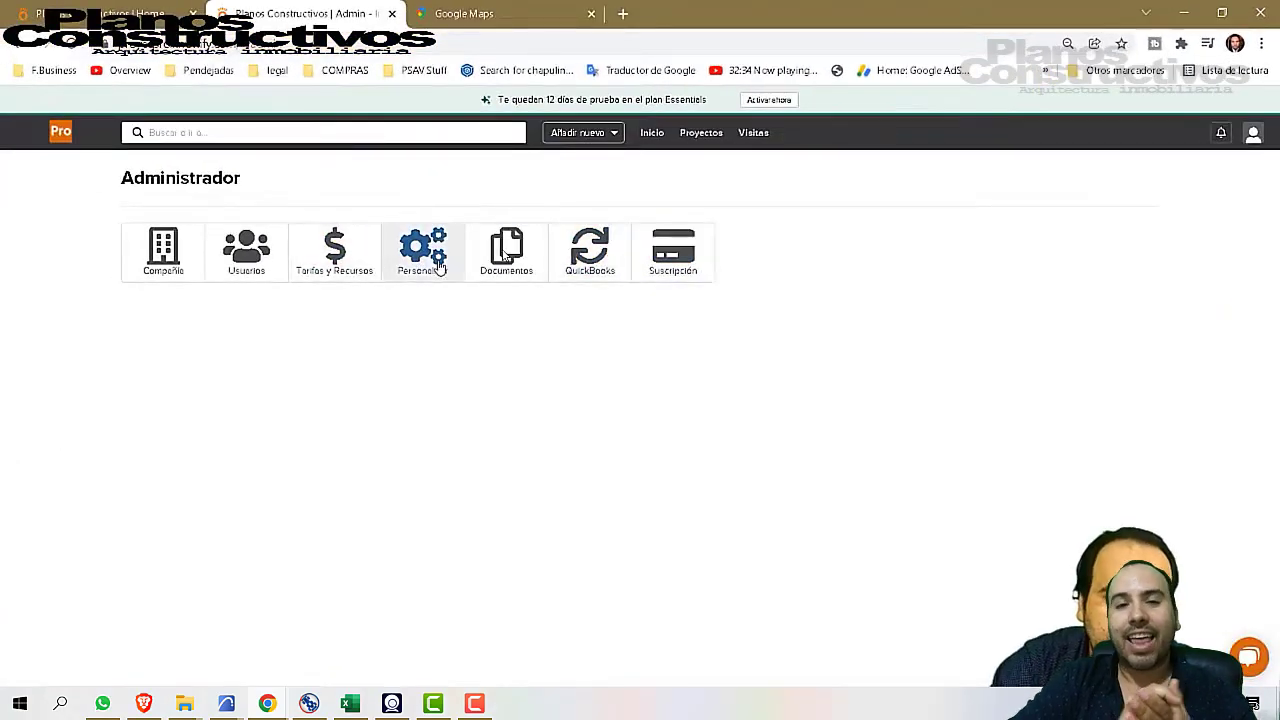
pyautogui.click(388, 240)
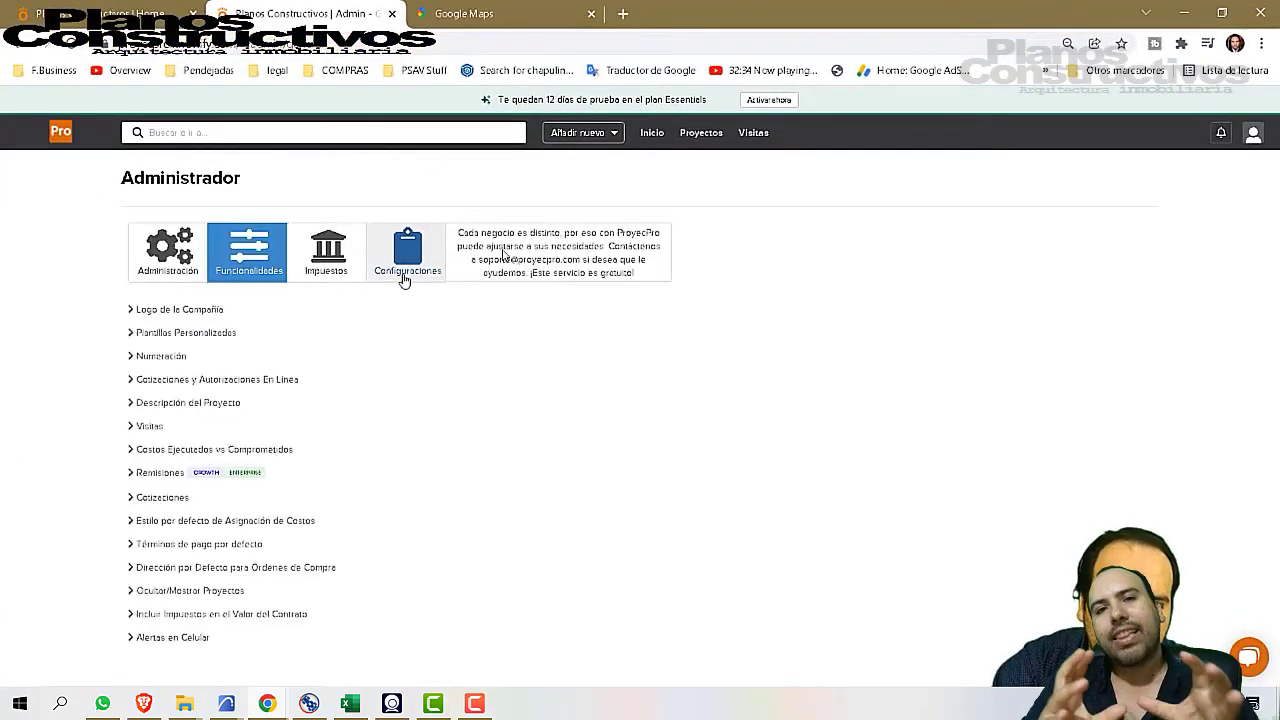
pyautogui.click(337, 266)
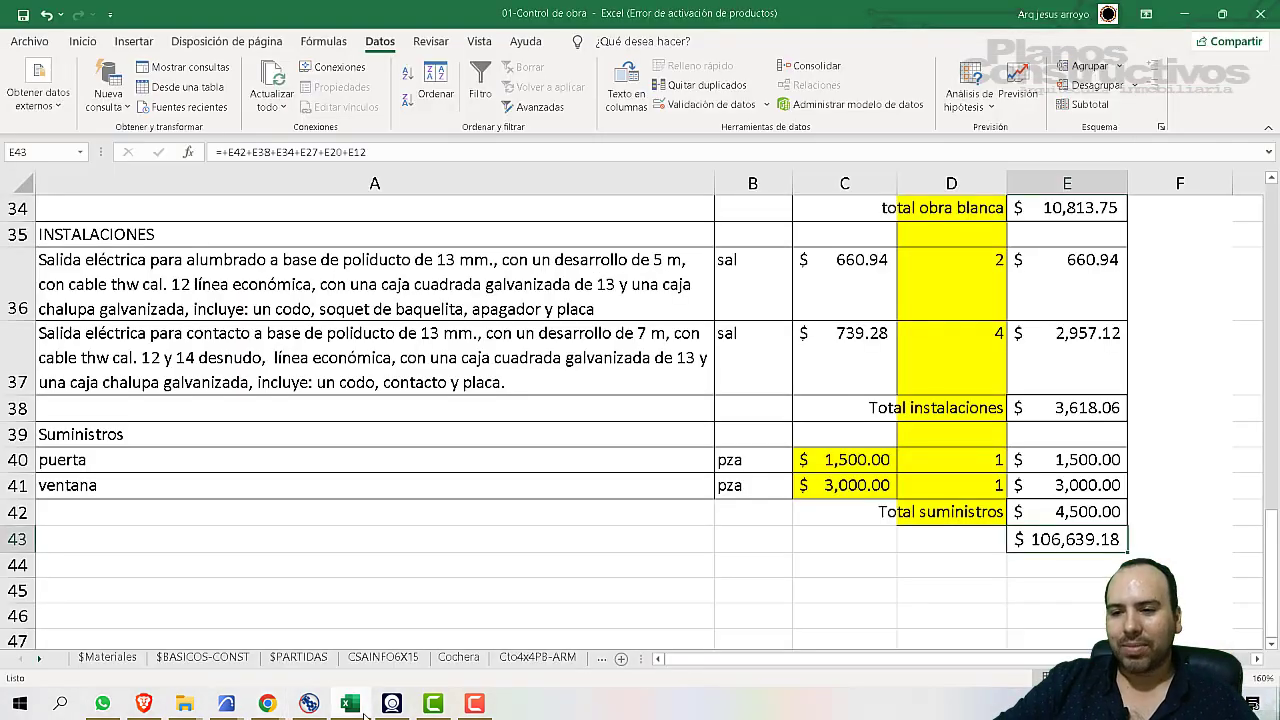
# - Set the layout quantity in D3 to 13 and the demolition quantity in D4 to 0
pyautogui.click(377, 552)
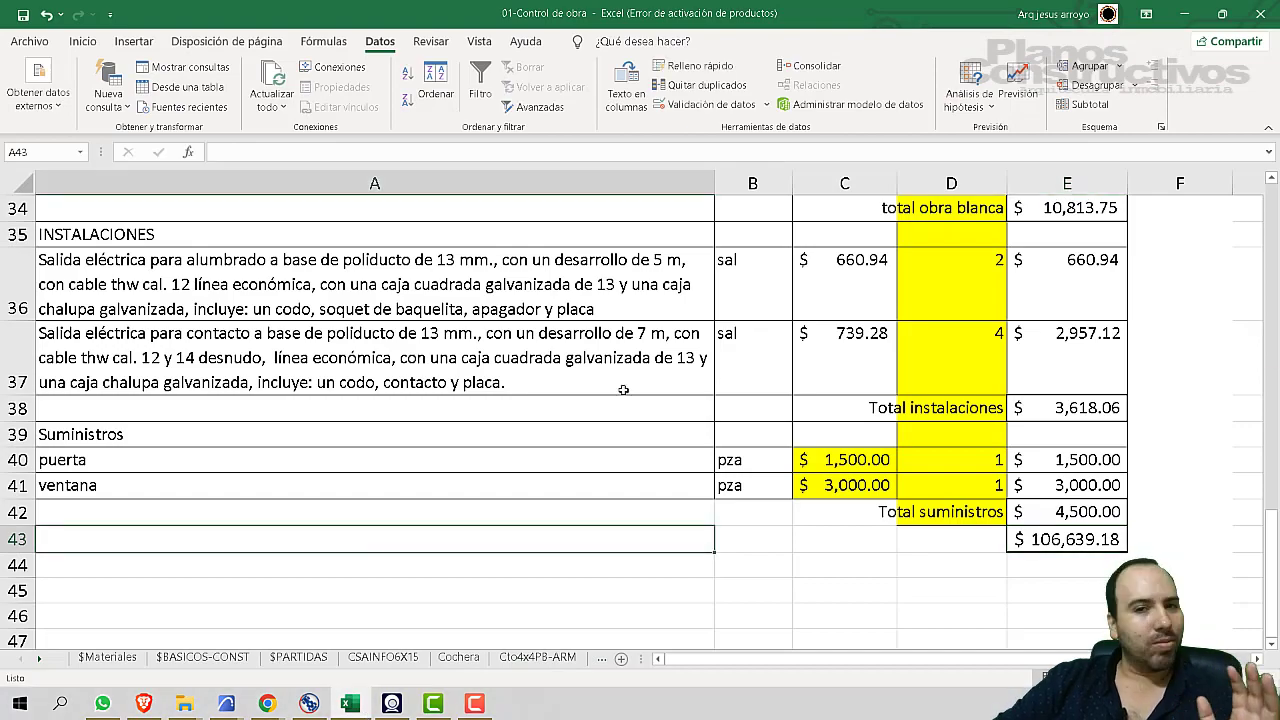
pyautogui.scroll(5, 648, 437)
pyautogui.scroll(6, 648, 437)
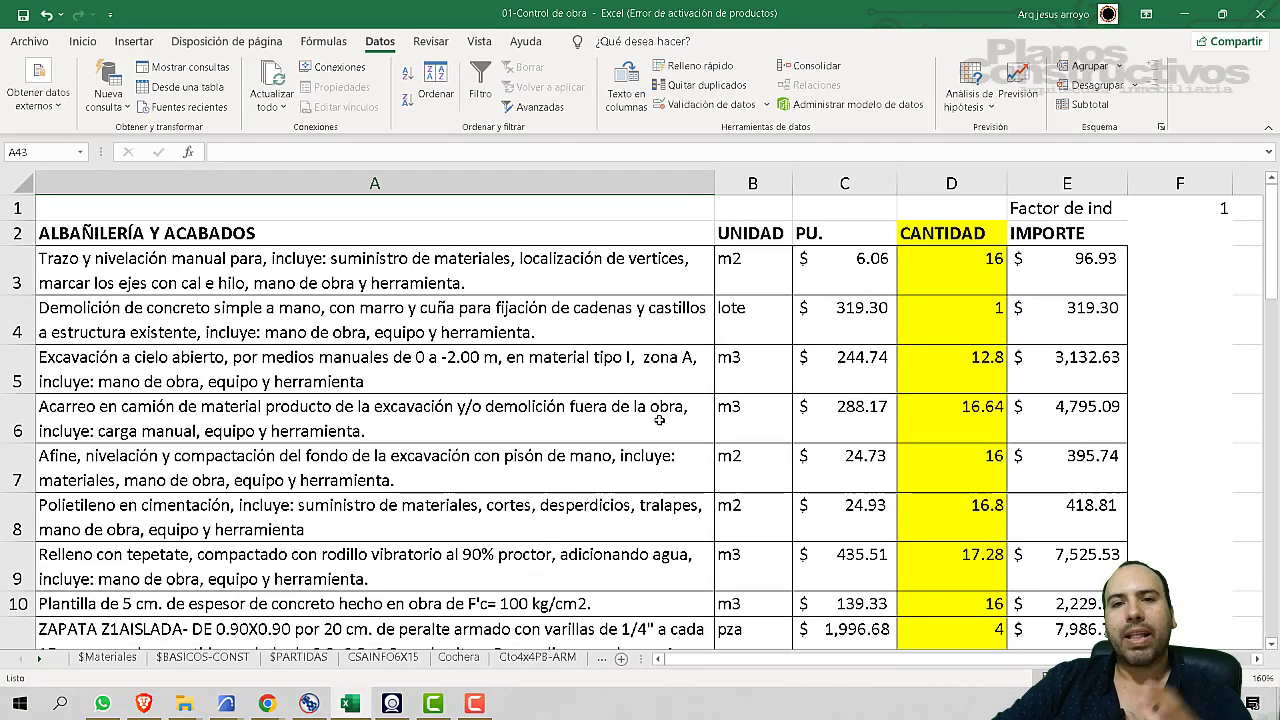
pyautogui.scroll(-11, 659, 420)
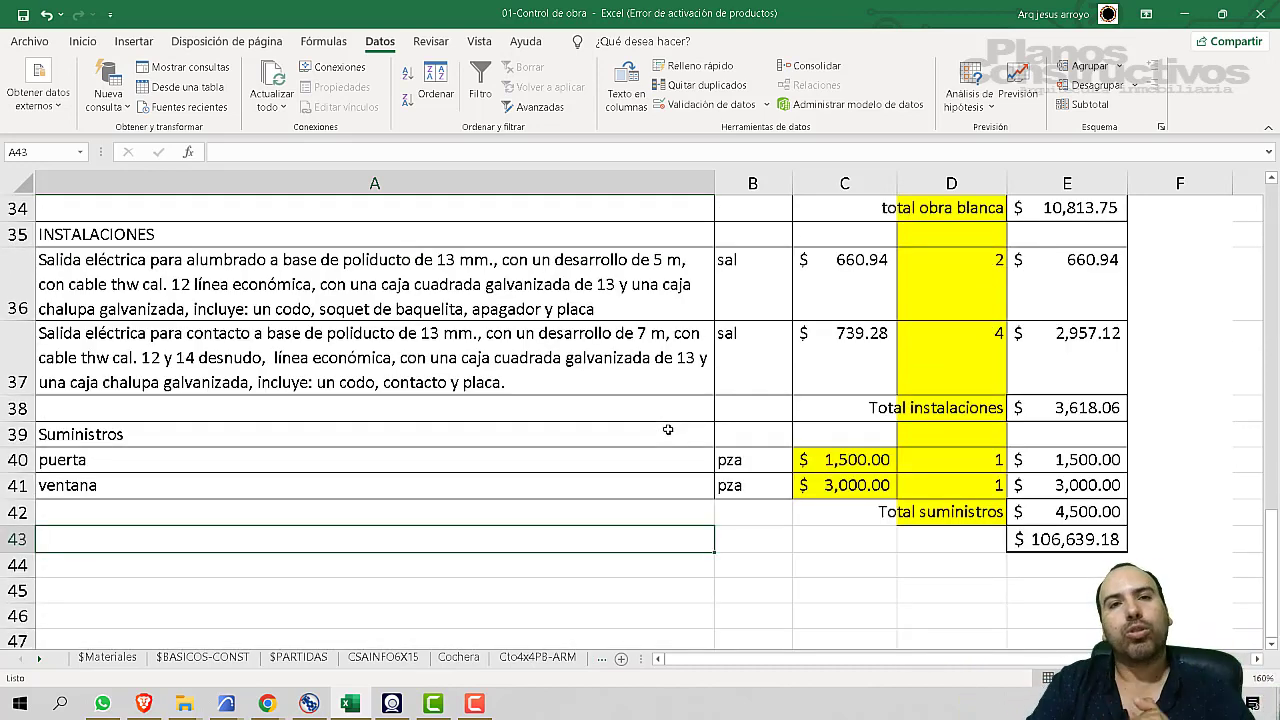
pyautogui.scroll(1, 1150, 80)
pyautogui.scroll(11, 911, 412)
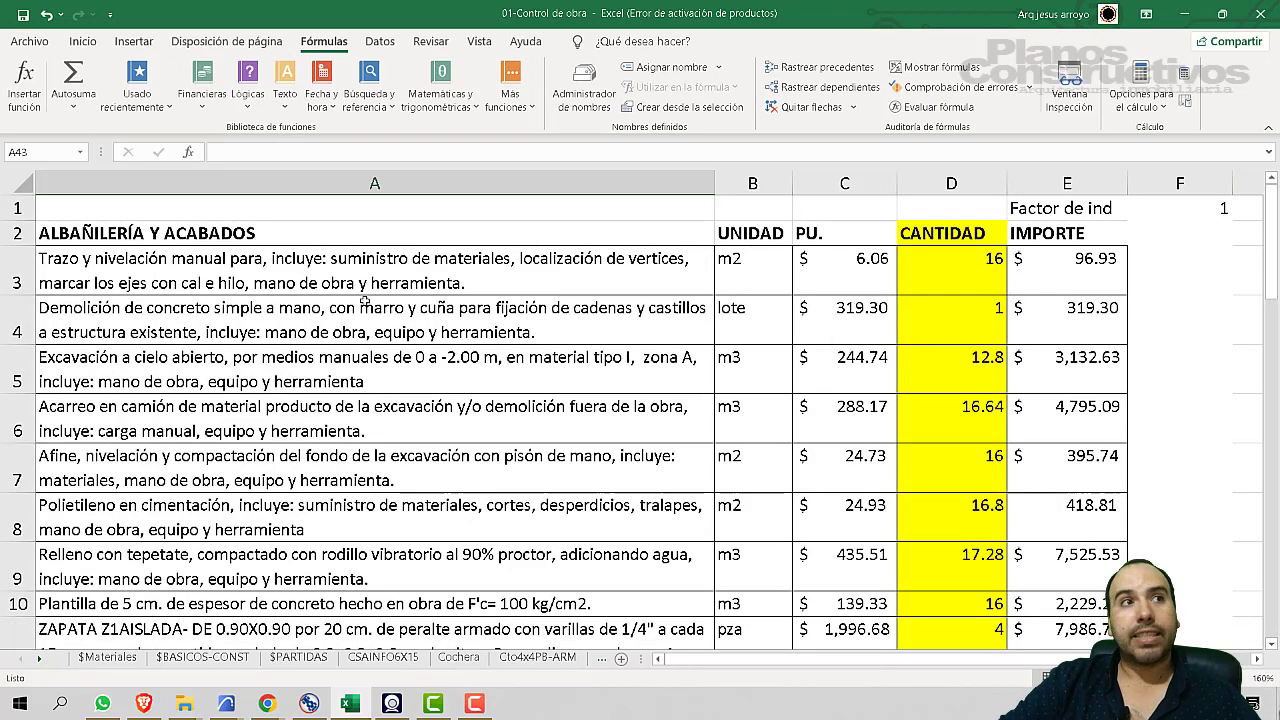
pyautogui.click(947, 257)
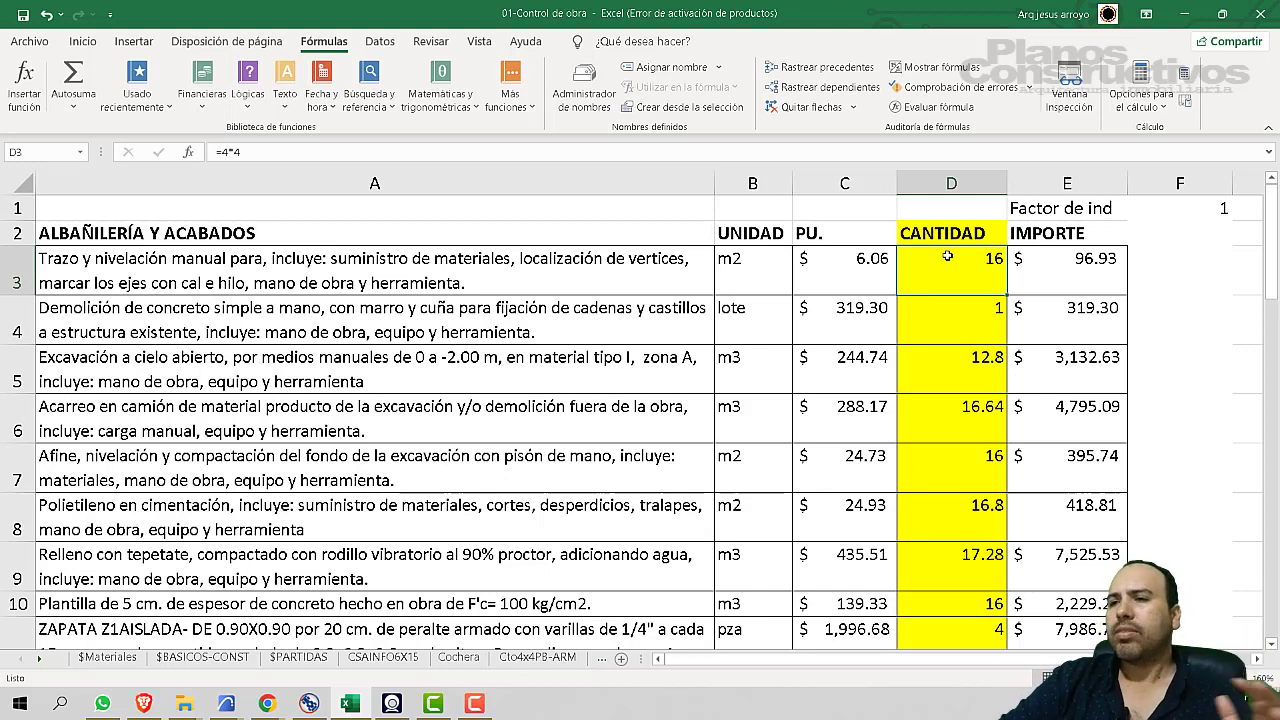
pyautogui.write('13')
pyautogui.press('Return')
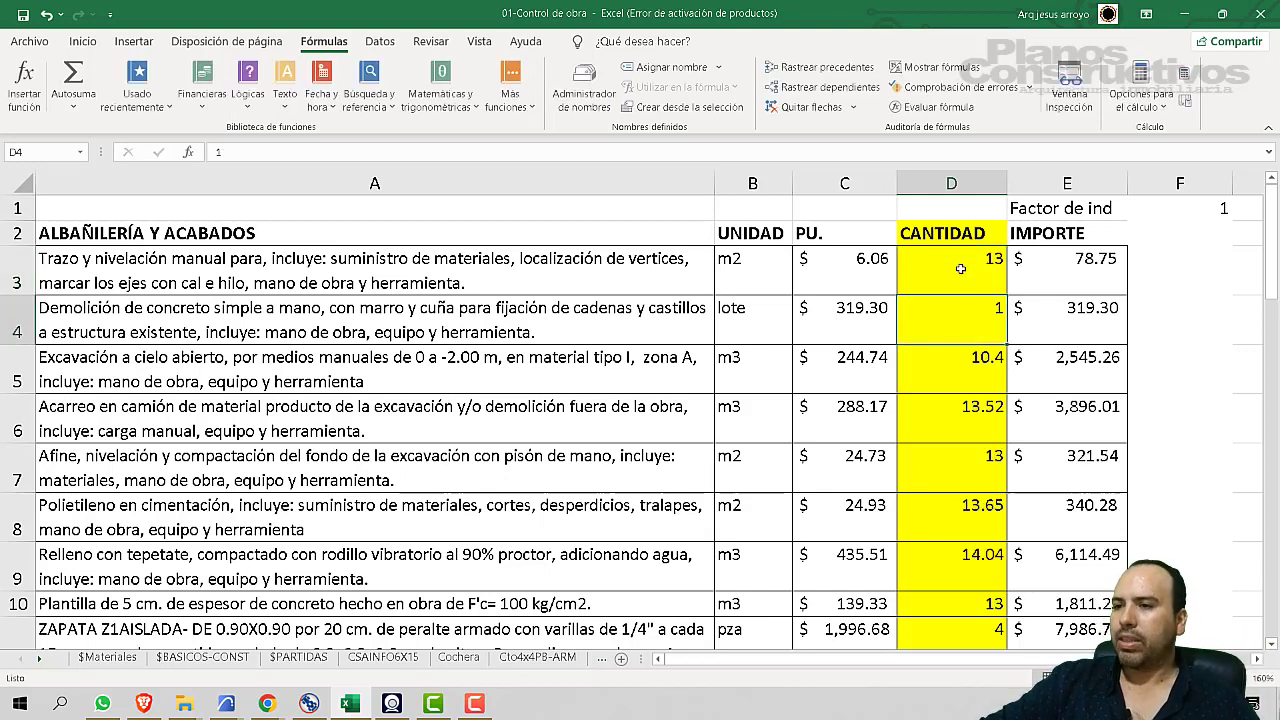
pyautogui.write('0')
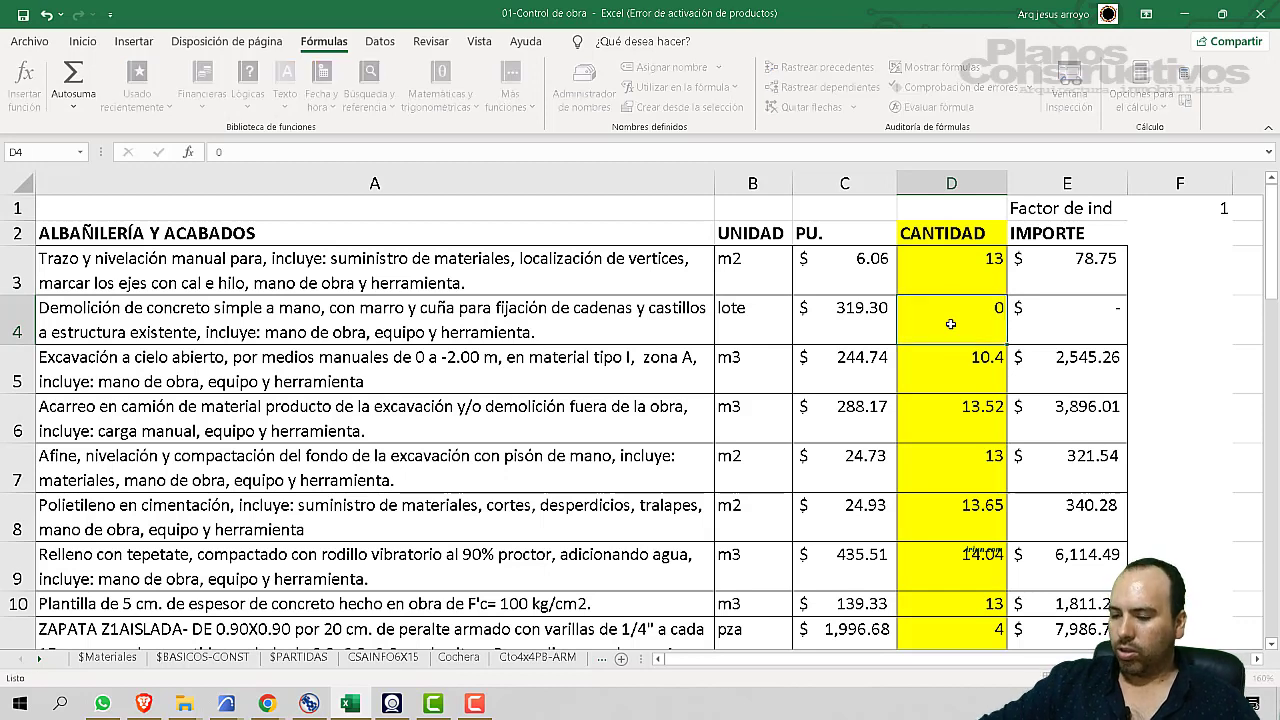
pyautogui.press('Return')
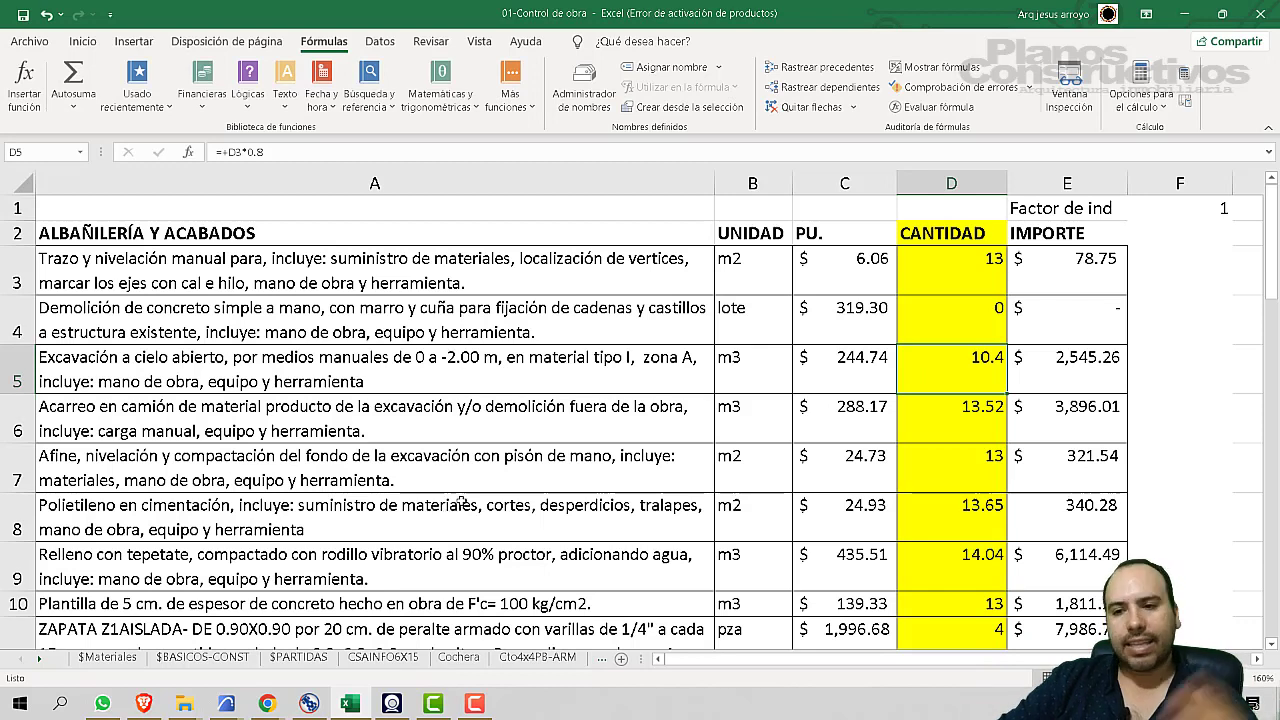
pyautogui.click(279, 708)
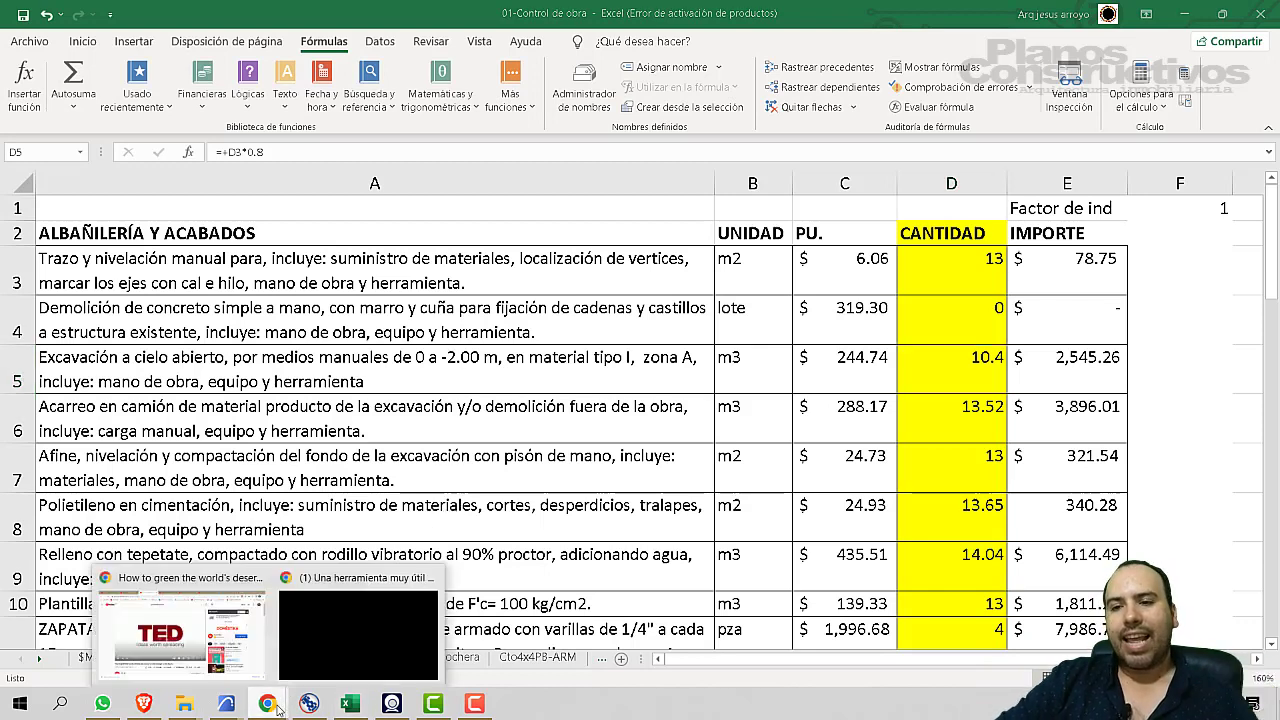
# - Expand Plantillas Personalizadas, go to the ProyecPro home page, and choose Crear nuevo proyecto
pyautogui.click(350, 645)
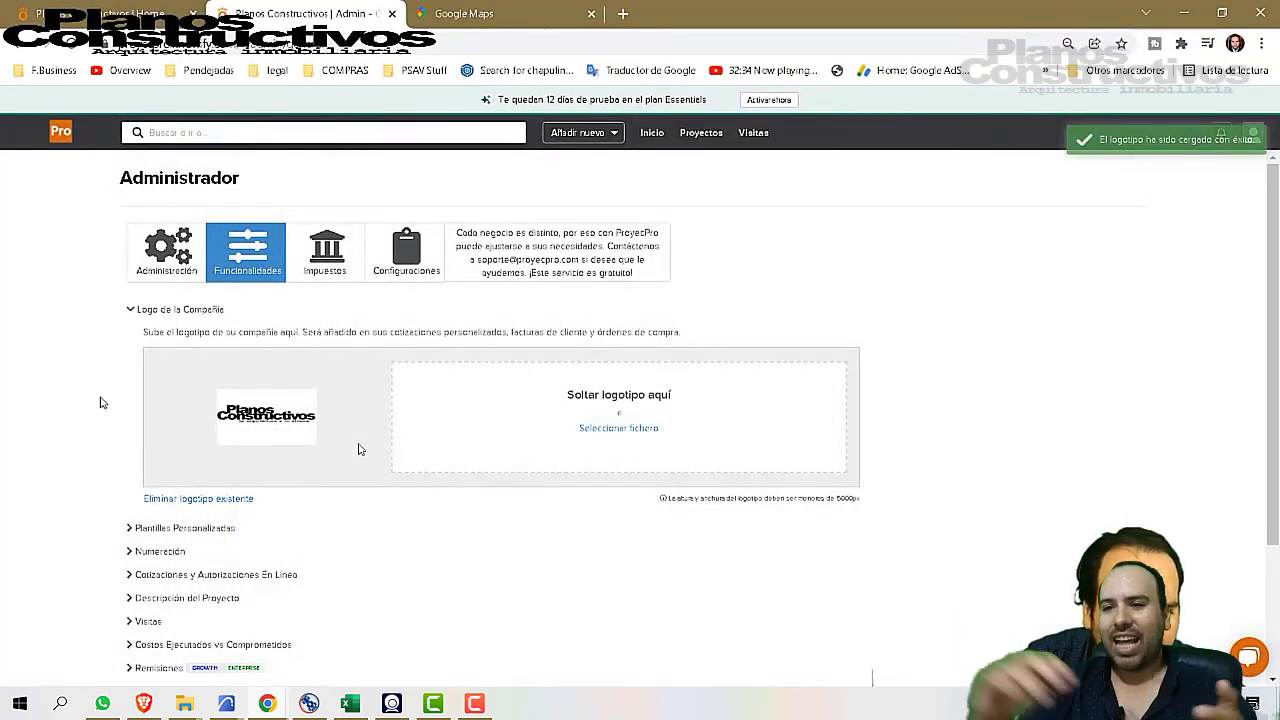
pyautogui.click(131, 525)
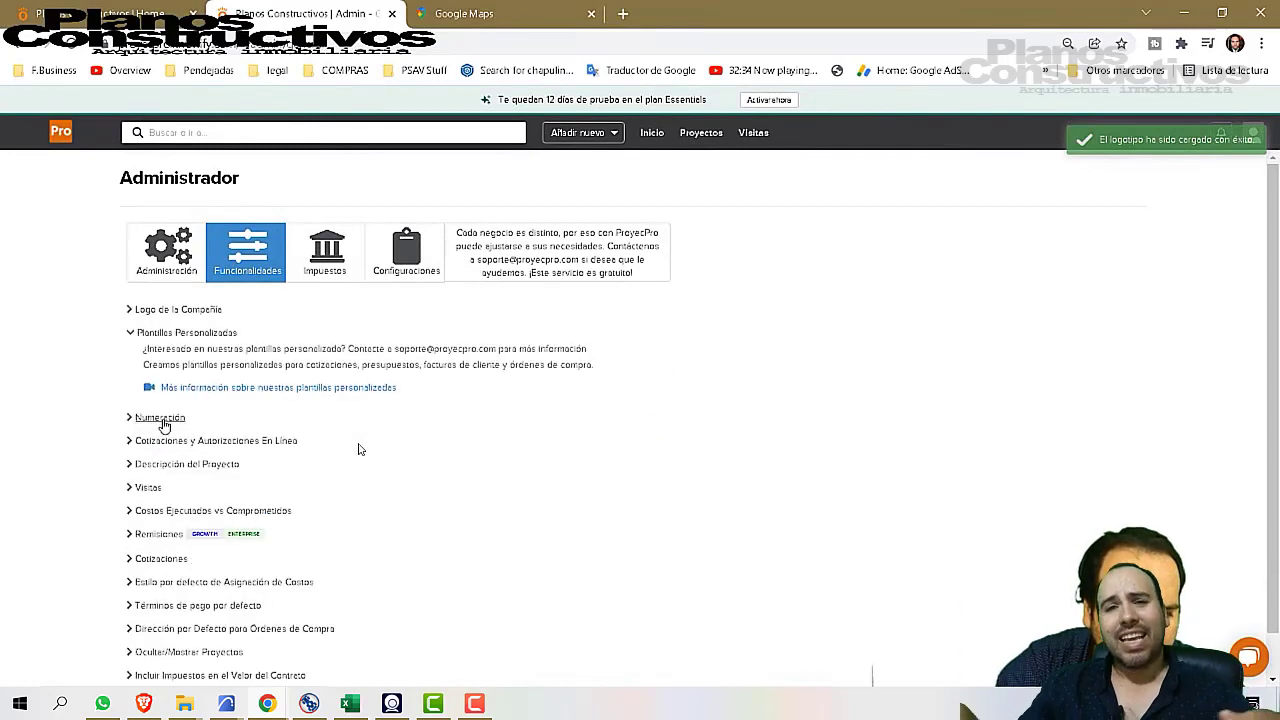
pyautogui.scroll(-1, 455, 405)
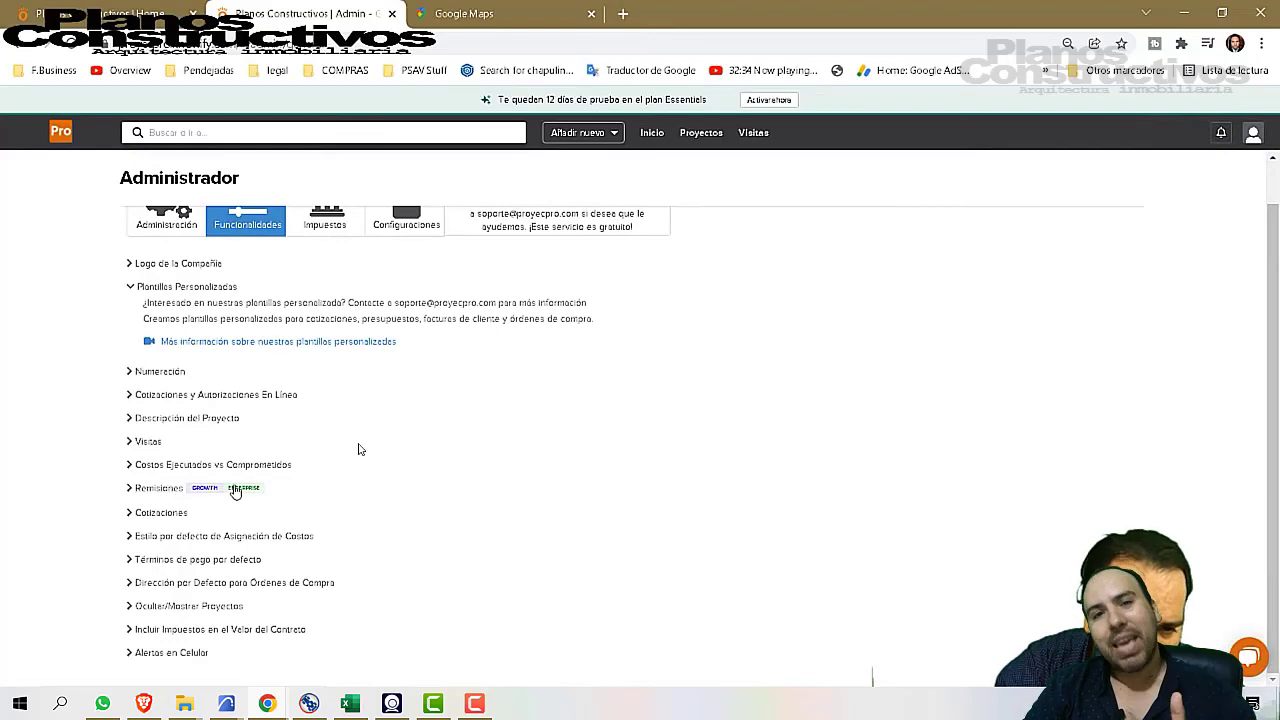
pyautogui.scroll(1, 472, 406)
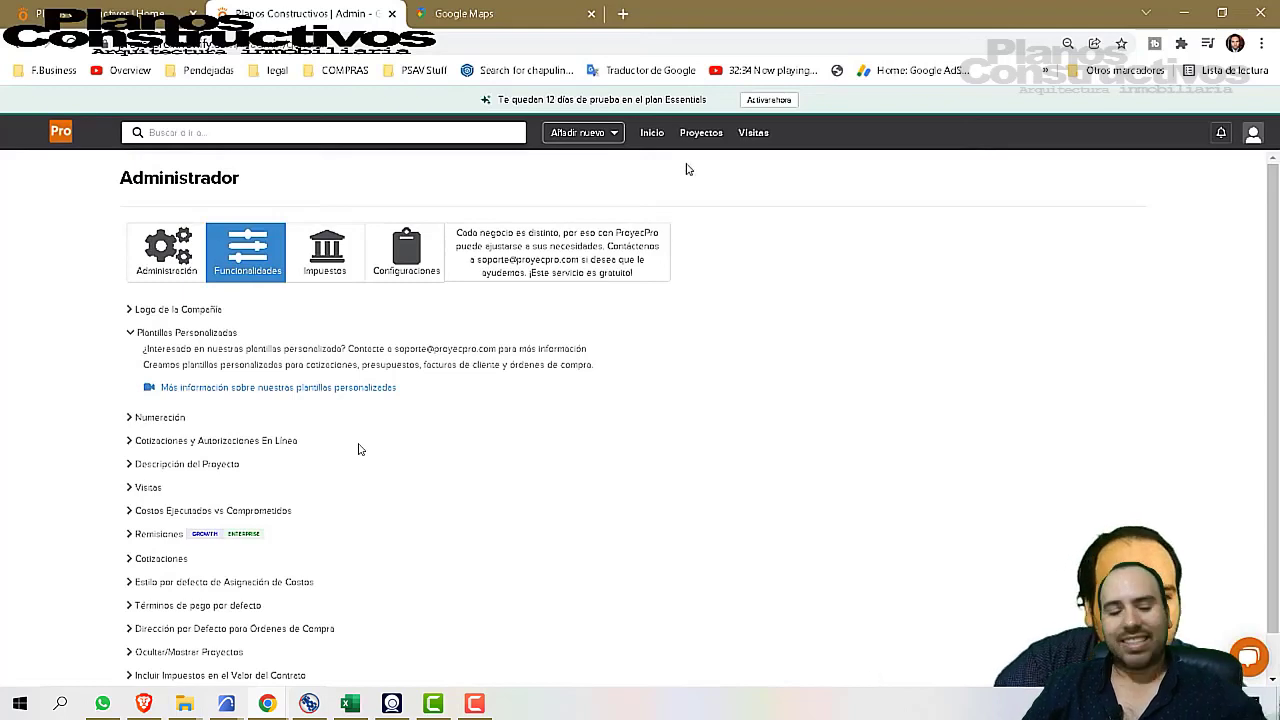
pyautogui.click(652, 133)
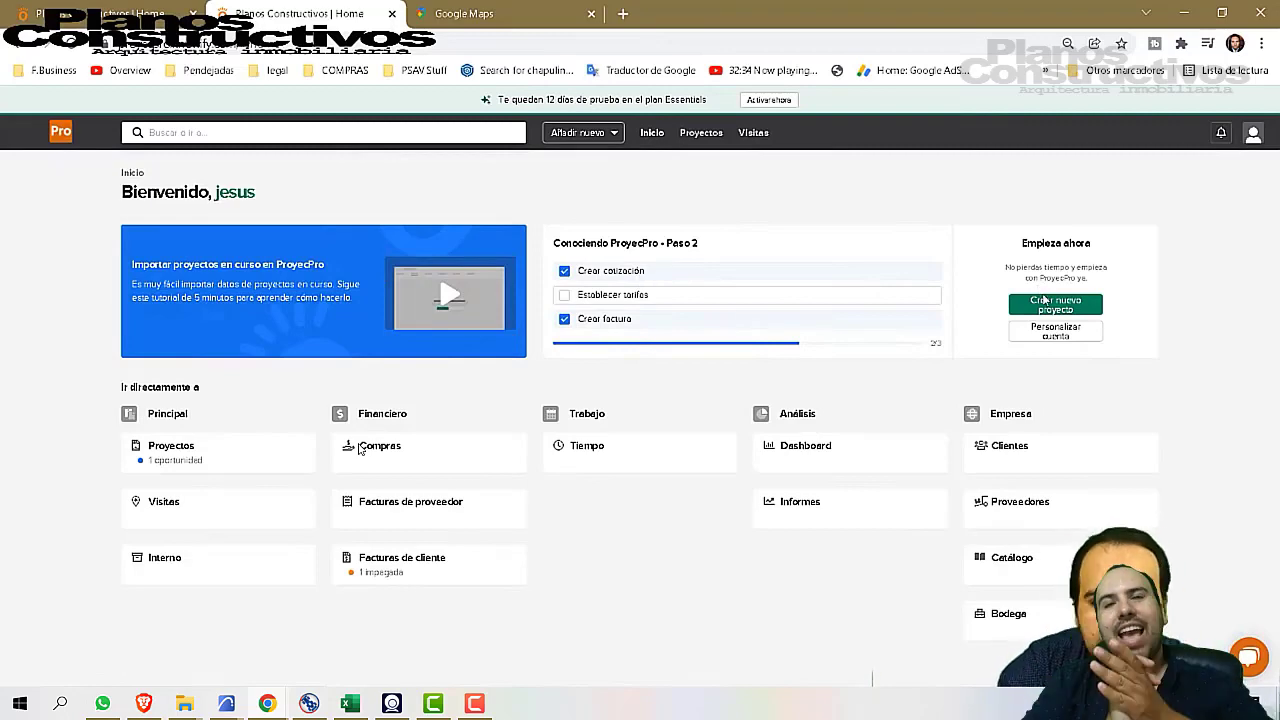
pyautogui.click(1043, 301)
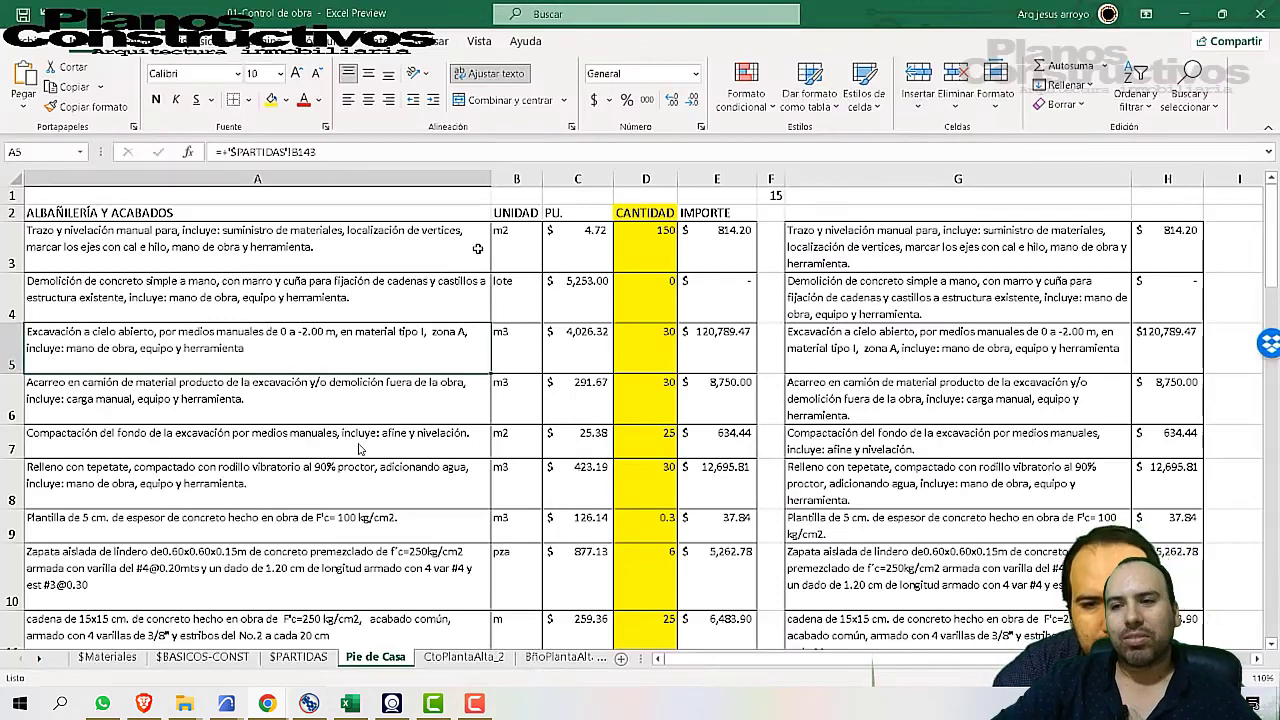
# - Look over the $337,520.86 Pie de Casa estimate, then go back to ProyecPro's Nuevo proyecto form
pyautogui.moveTo(345, 527)
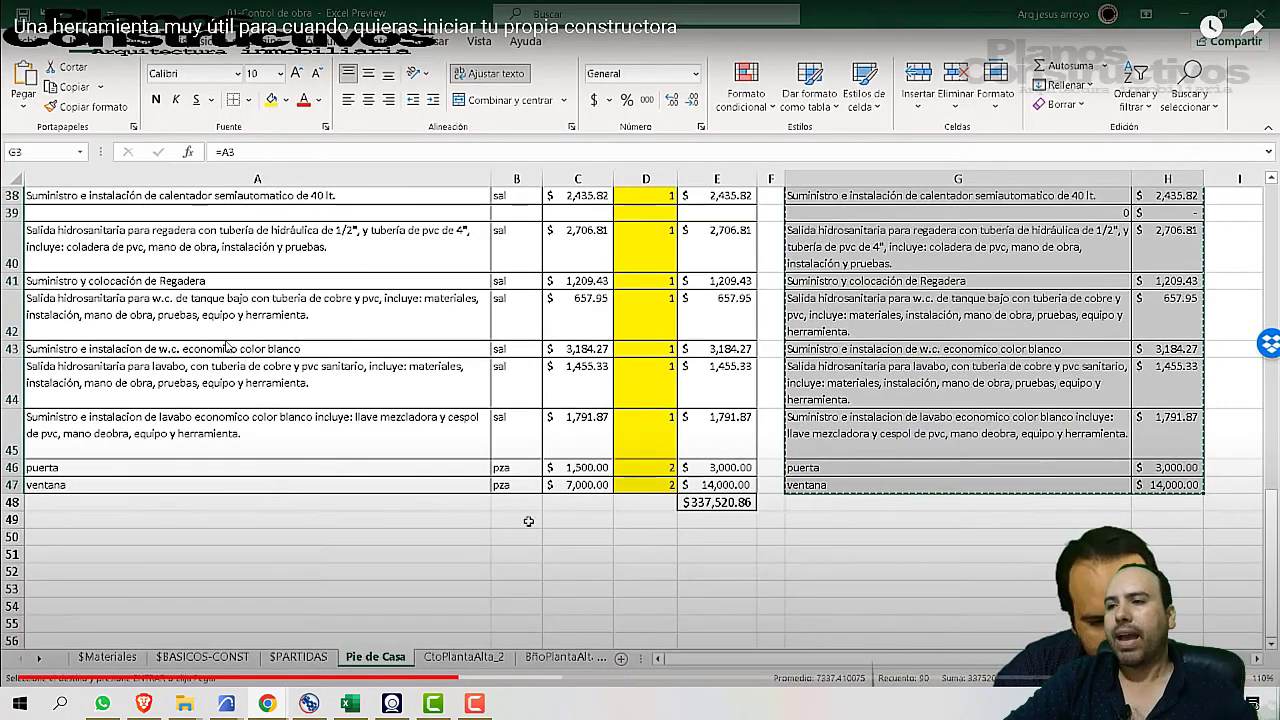
pyautogui.moveTo(267, 703)
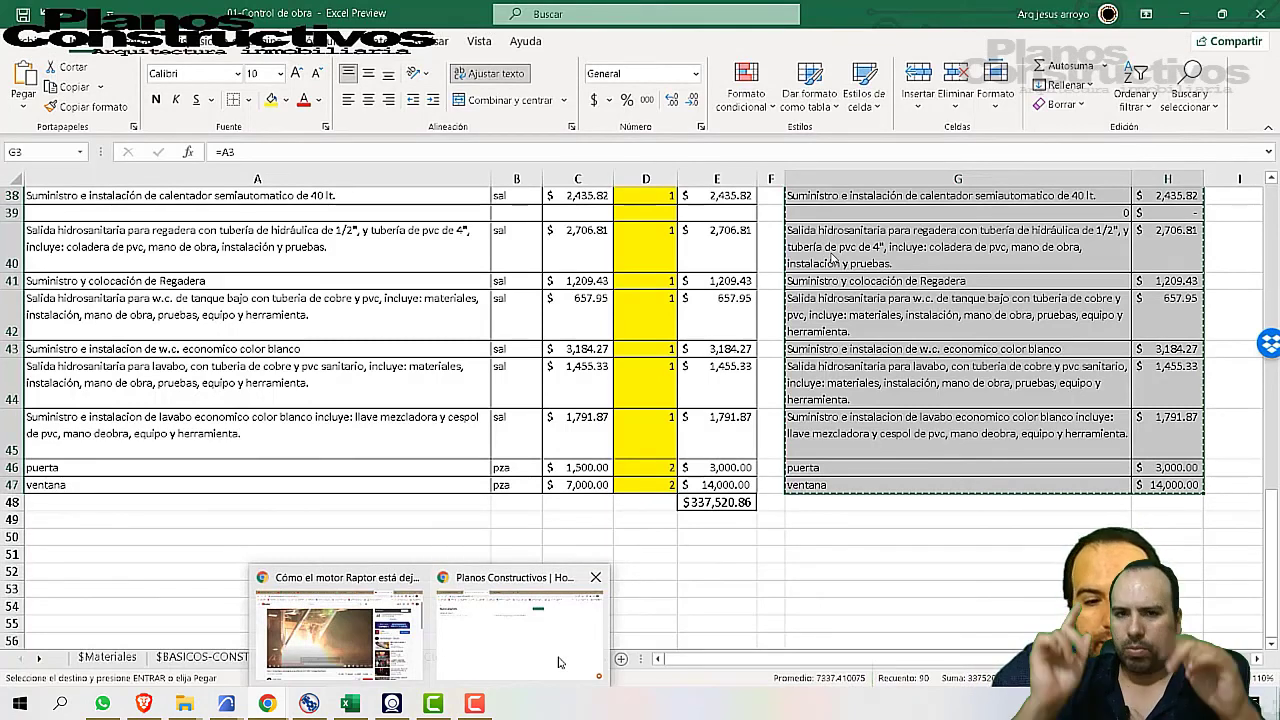
pyautogui.click(559, 662)
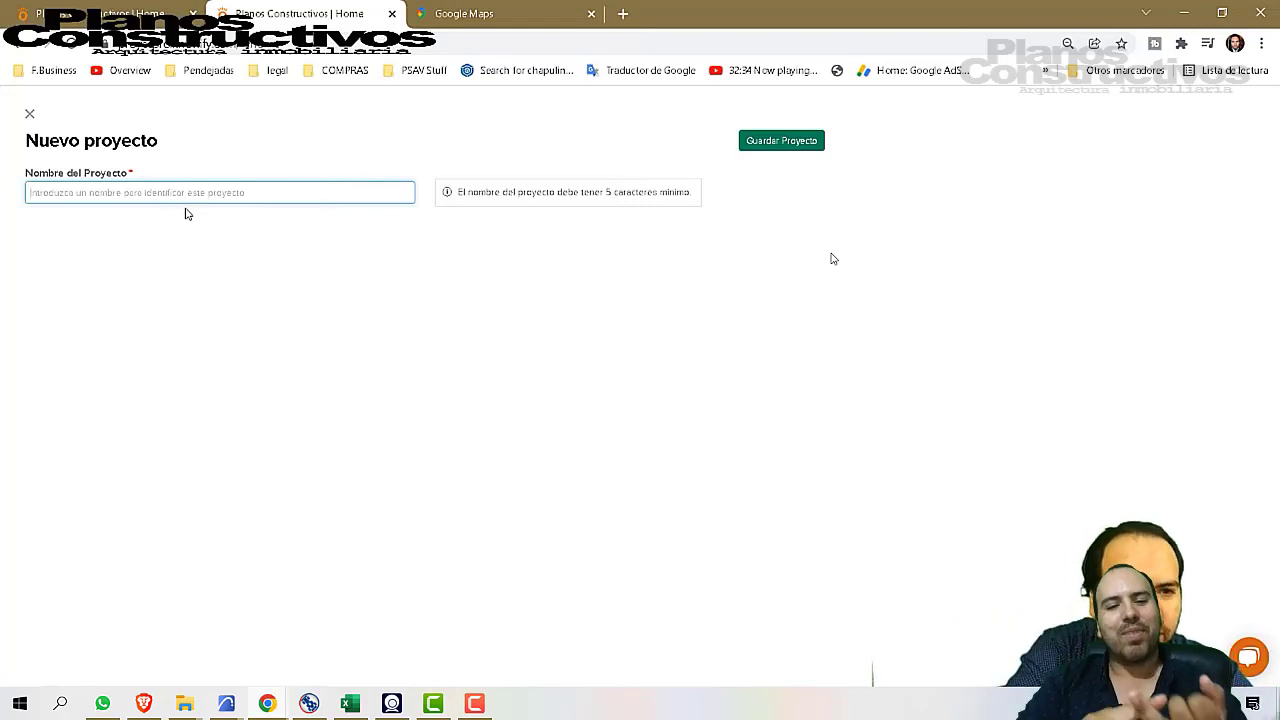
# - Name the project 'Pie de Casa' followed by the client's name, capitalising the P
pyautogui.write('p')
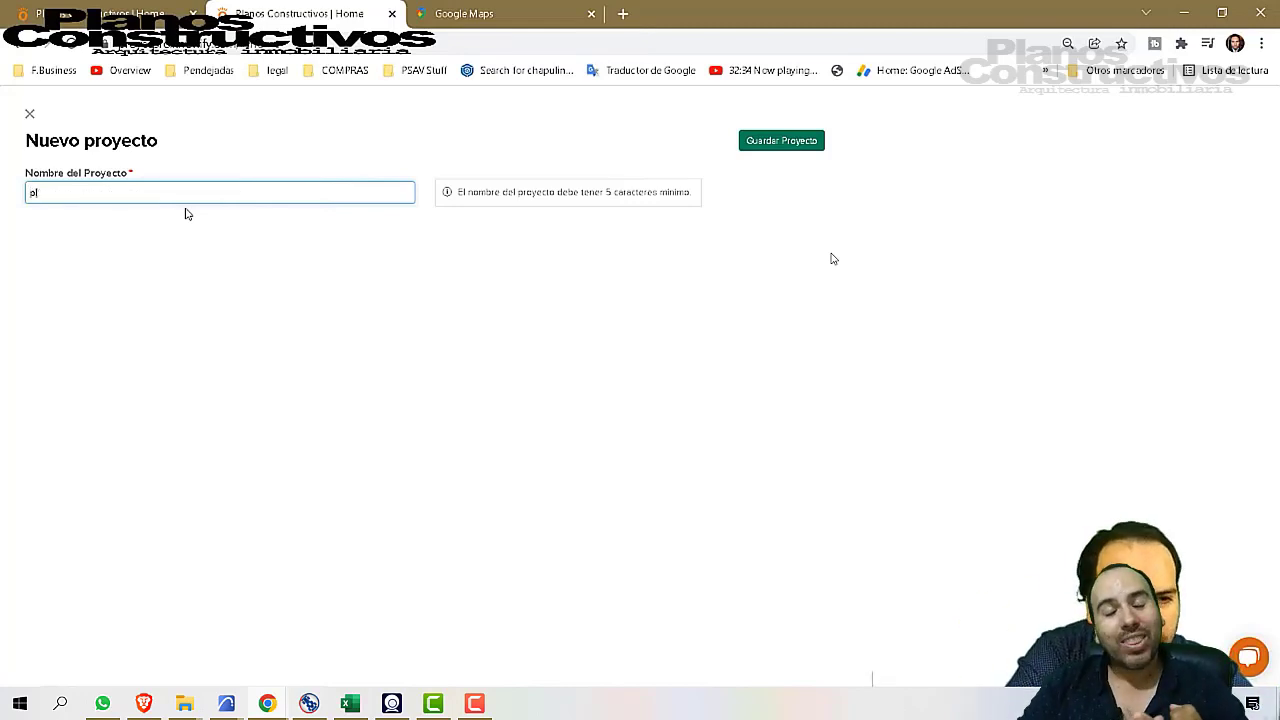
pyautogui.press('BackSpace')
pyautogui.press('capslock')
pyautogui.write('p')
pyautogui.press('BackSpace')
pyautogui.press('capslock')
pyautogui.write('P')
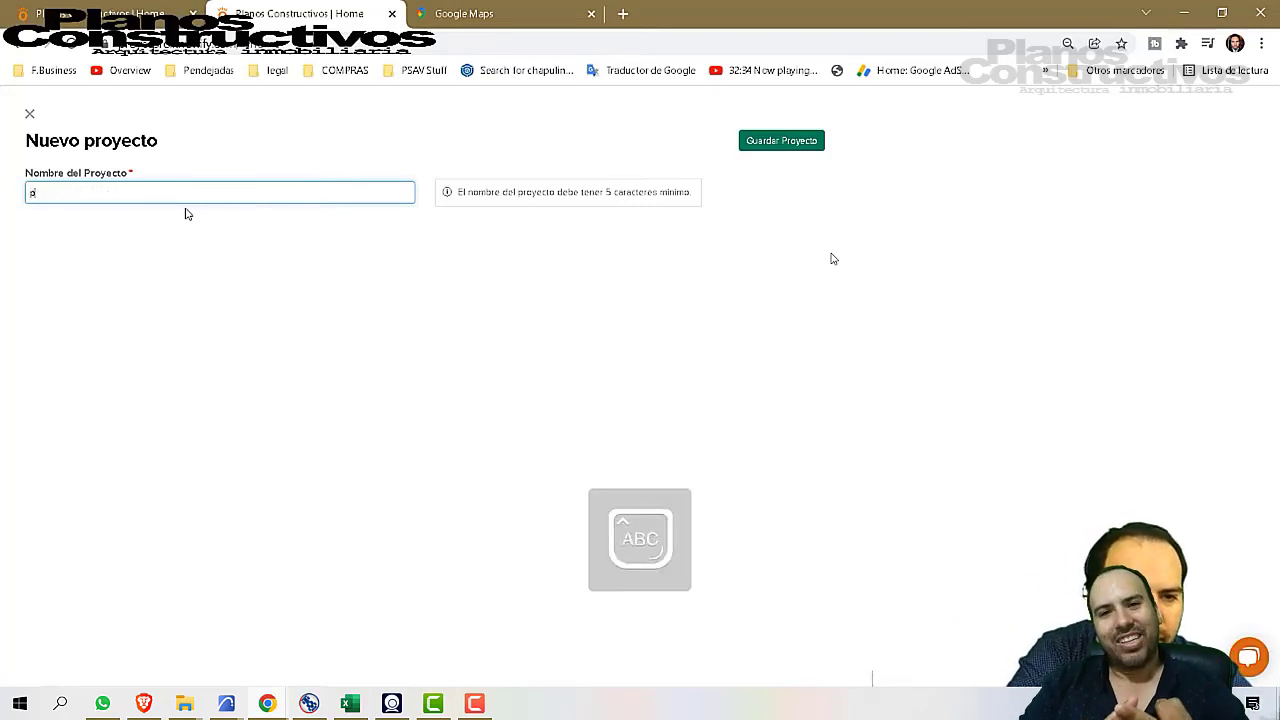
pyautogui.press('BackSpace')
pyautogui.write('p')
pyautogui.press('BackSpace')
pyautogui.write('P')
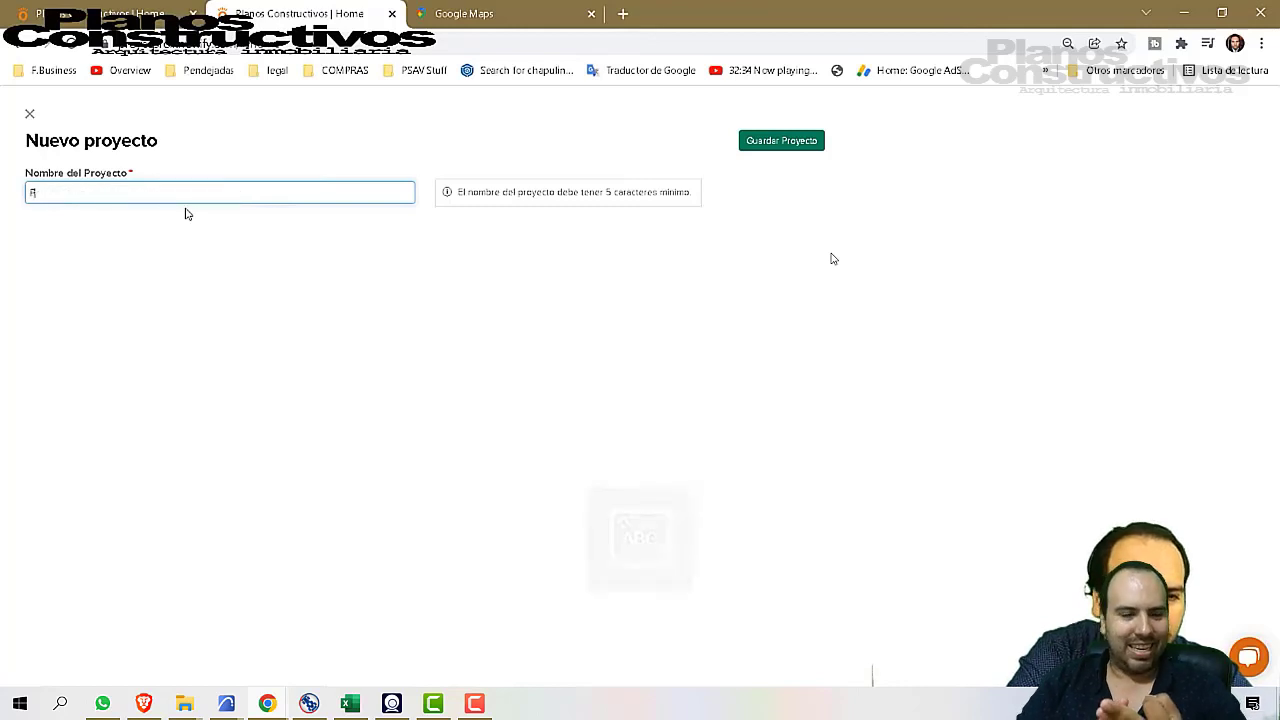
pyautogui.press('capslock')
pyautogui.write('ie de Casa Agapito Pérez')
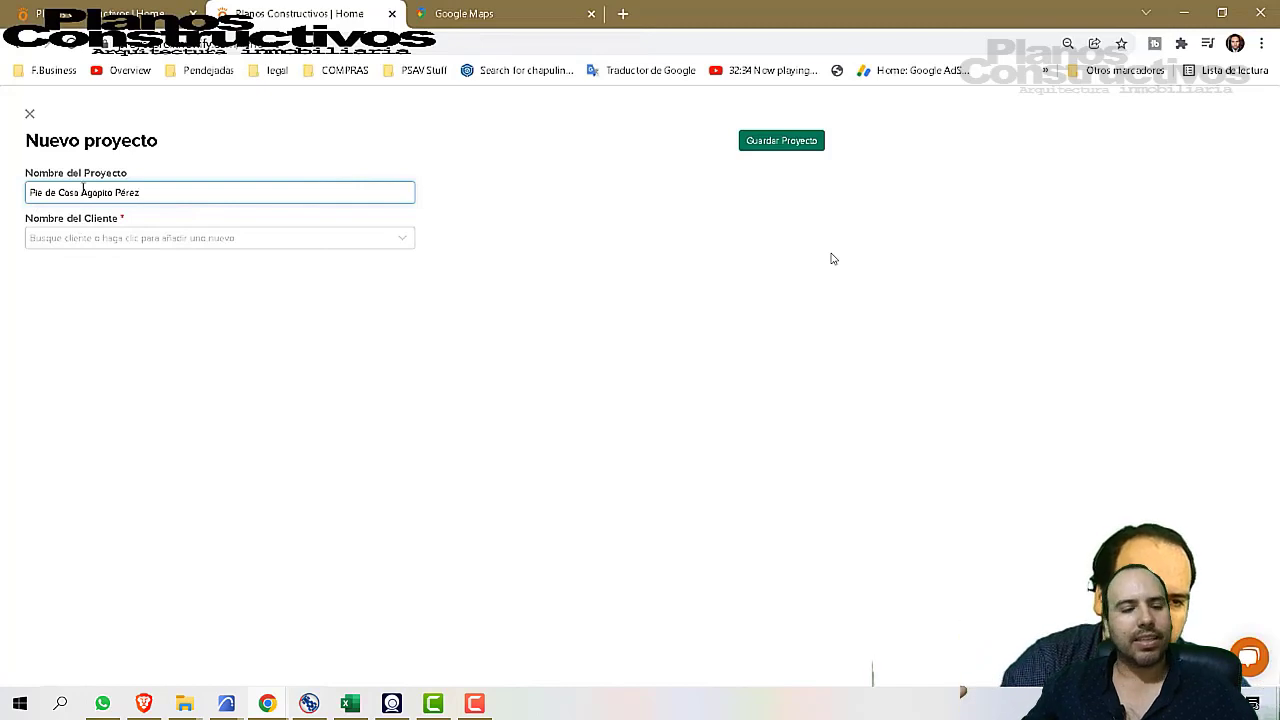
# - Copy the client's name into Nombre del Cliente and start adding them as a new client
pyautogui.moveTo(81, 192); pyautogui.dragTo(146, 188)
pyautogui.hotkey('ctrl', 'c')
pyautogui.click(124, 236)
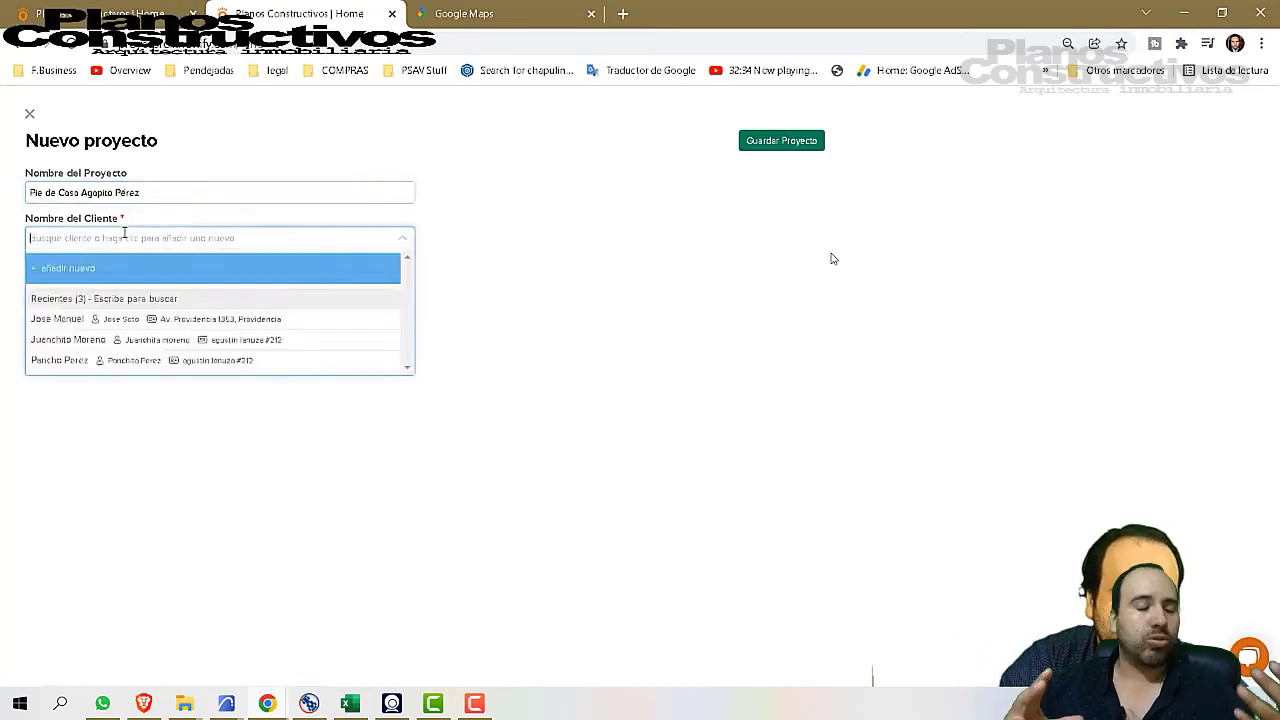
pyautogui.hotkey('ctrl', 'v')
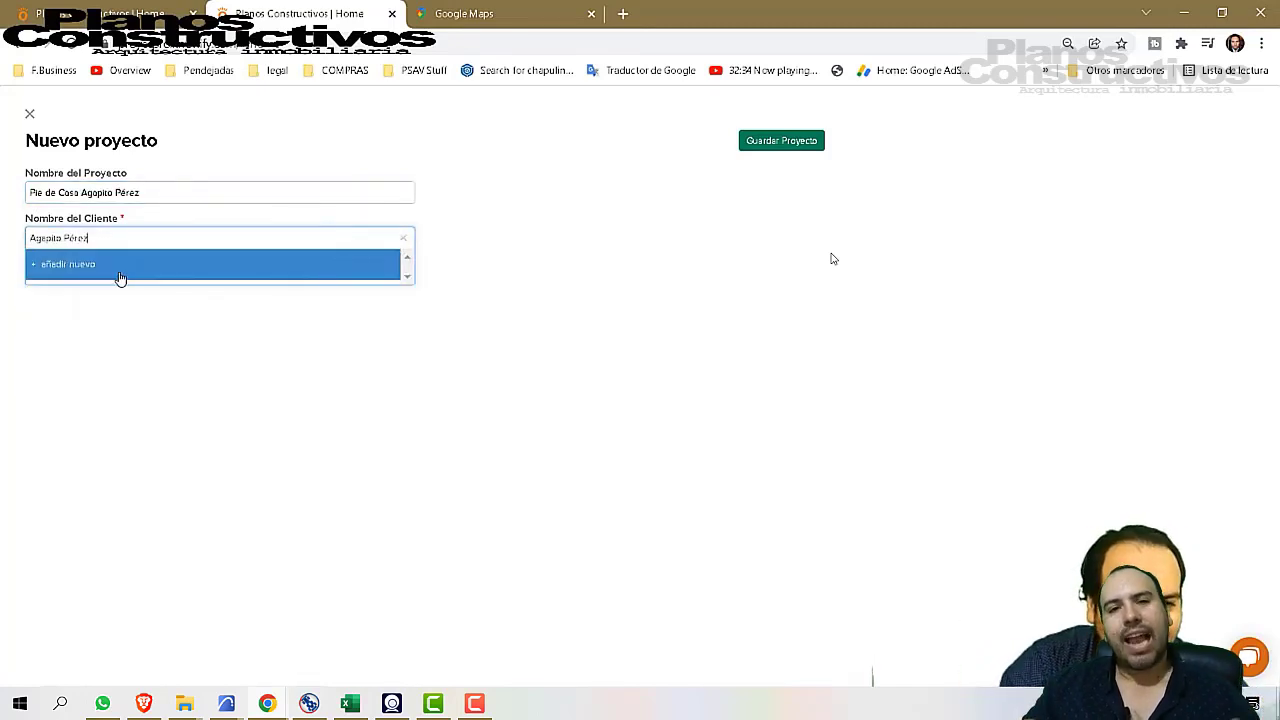
pyautogui.click(118, 266)
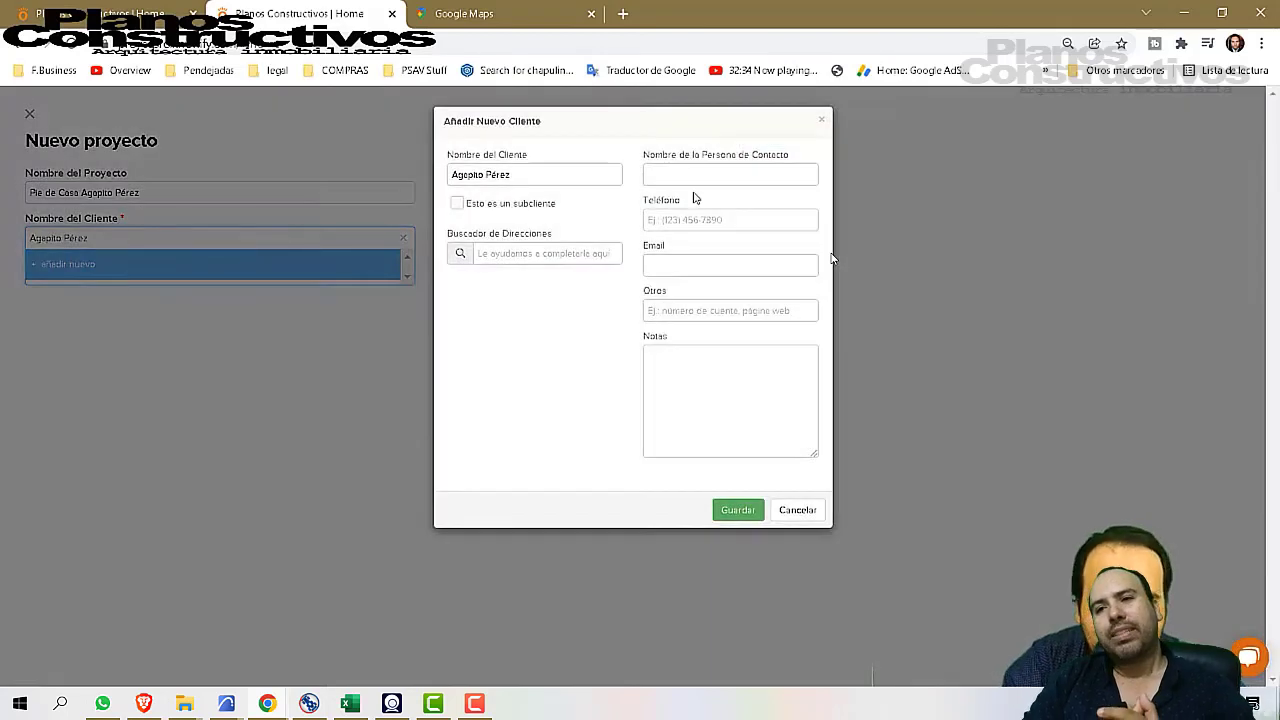
# - Fill in Nombre de la Persona de Contacto with the client's first name
pyautogui.click(696, 175)
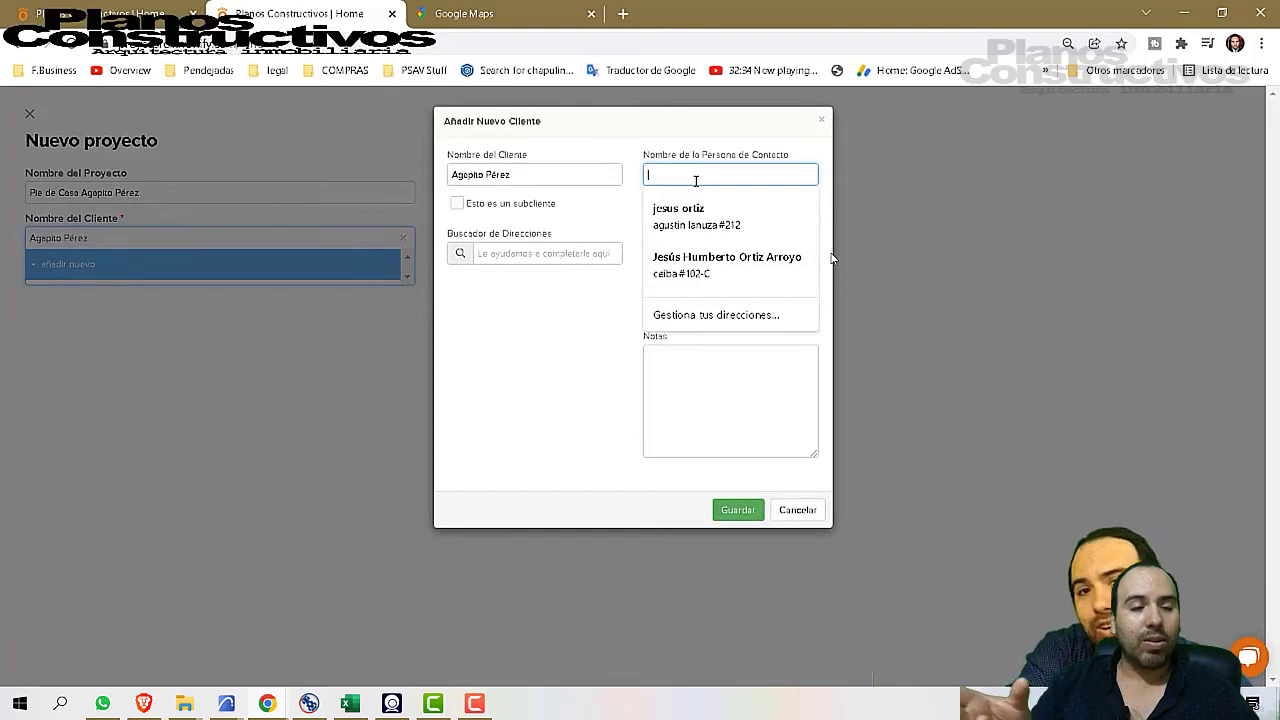
pyautogui.write('Aga')
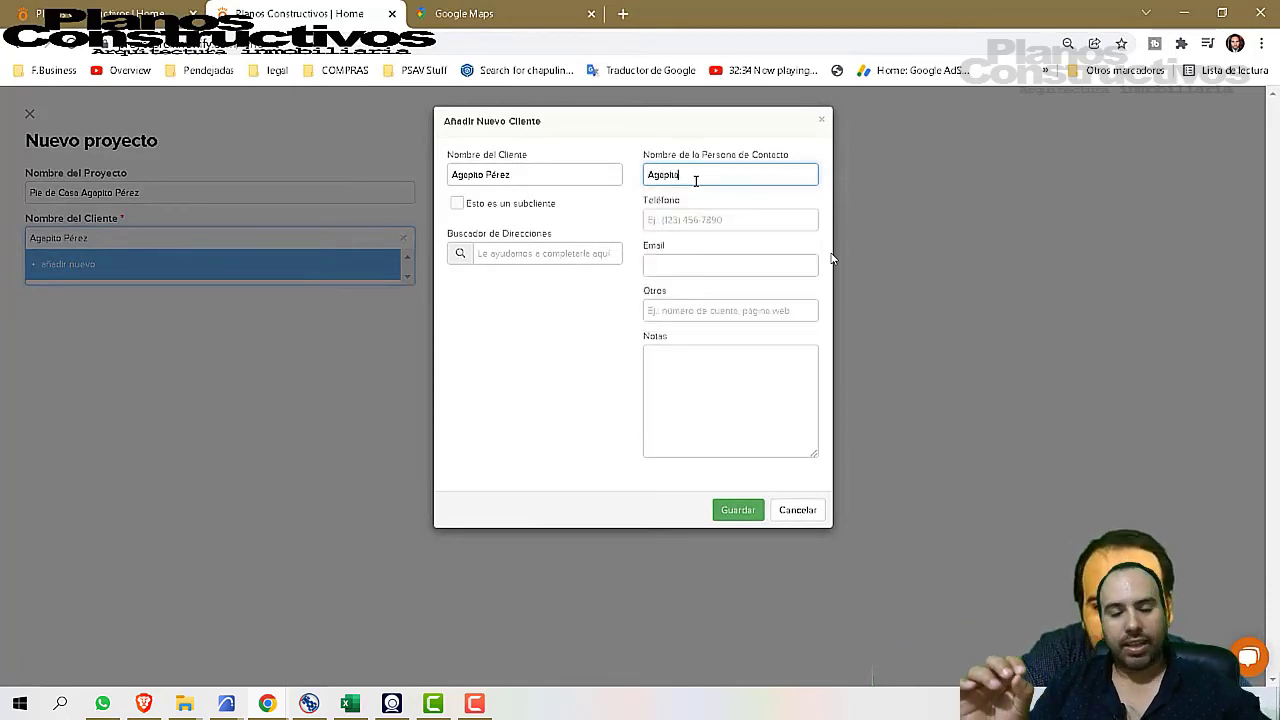
pyautogui.write('pit')
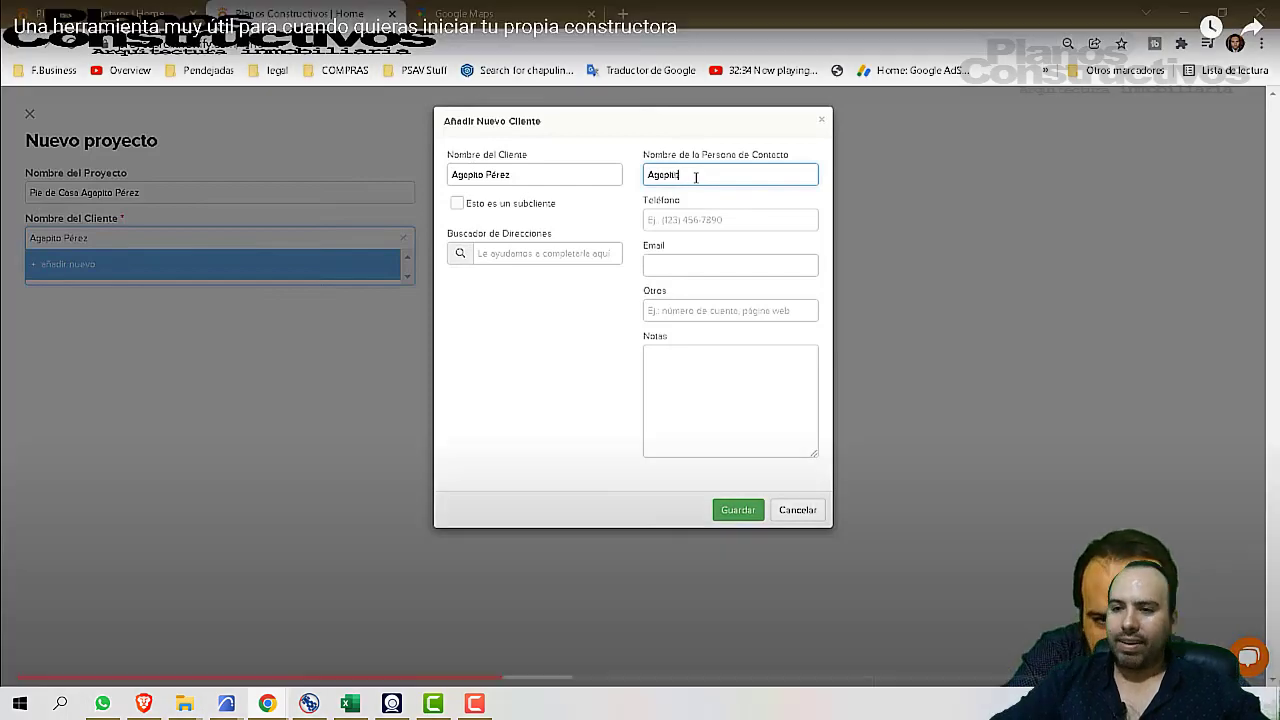
pyautogui.write('o')
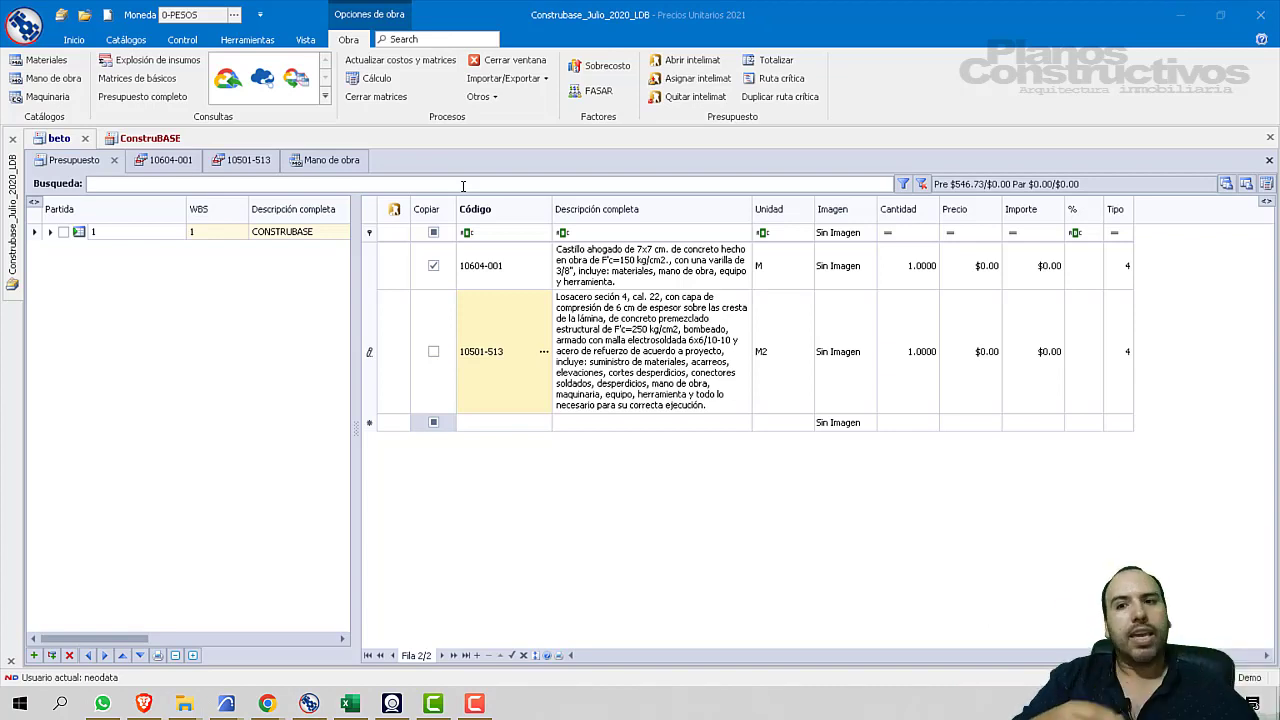
pyautogui.click(463, 186)
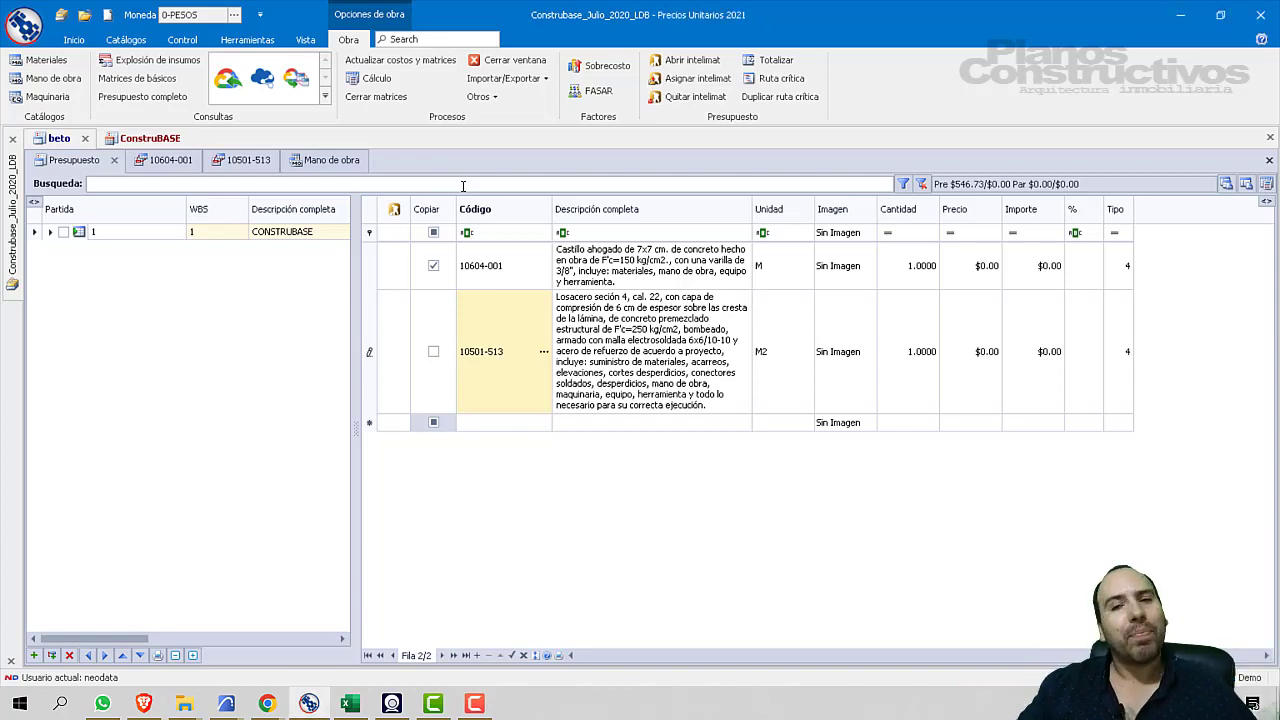
pyautogui.click(630, 262)
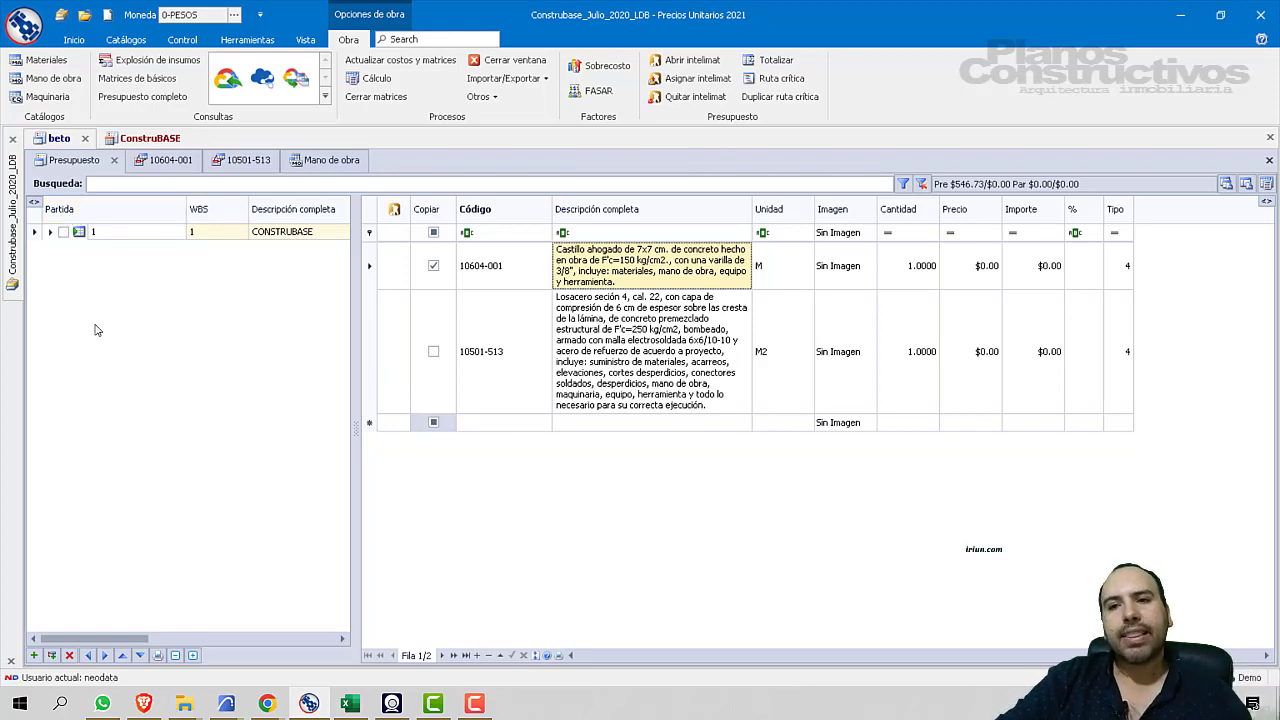
# - In 01-Control de obra, scroll through section totals to $102,833.52, then show the $PARTIDAS sheet
pyautogui.click(349, 703)
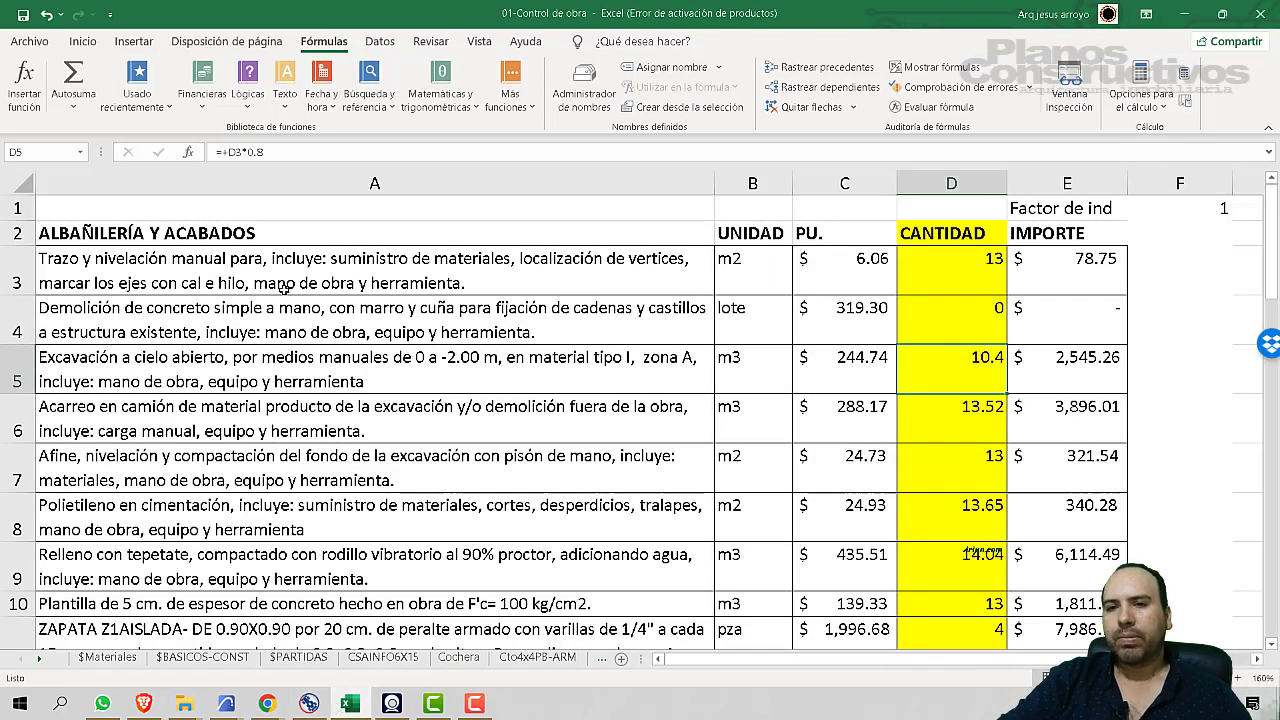
pyautogui.scroll(-8, 287, 289)
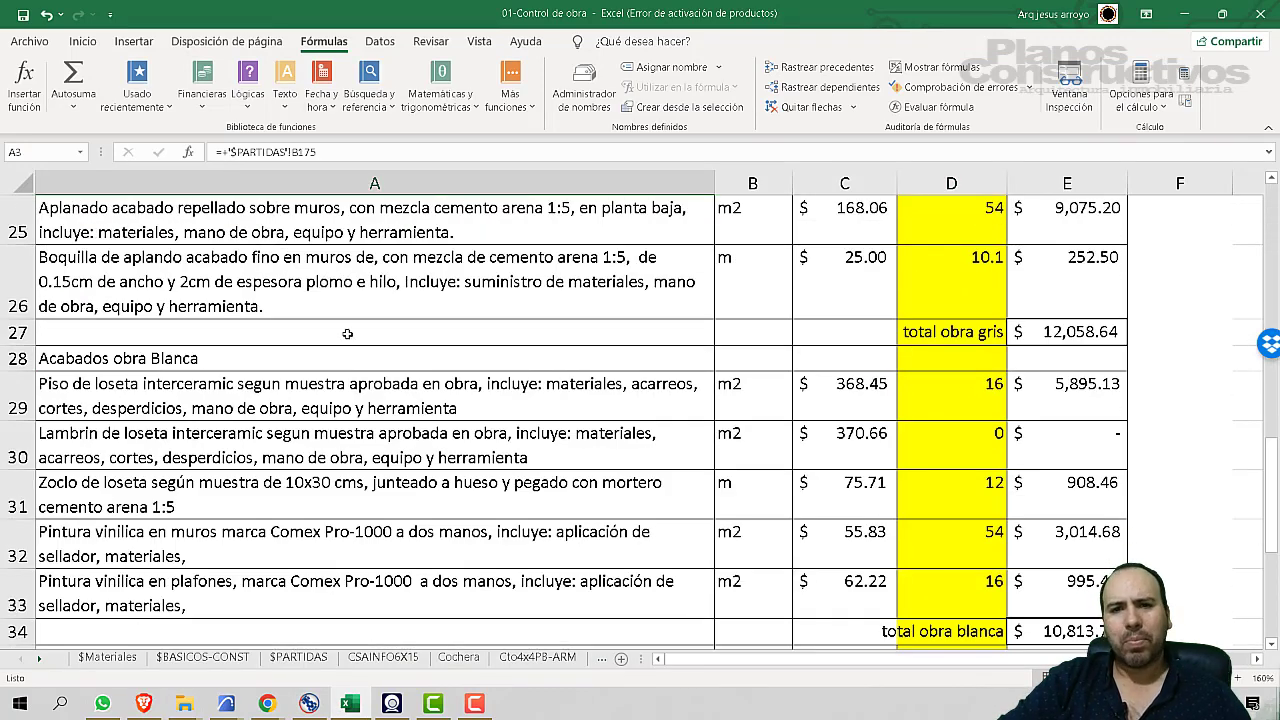
pyautogui.scroll(-5, 511, 311)
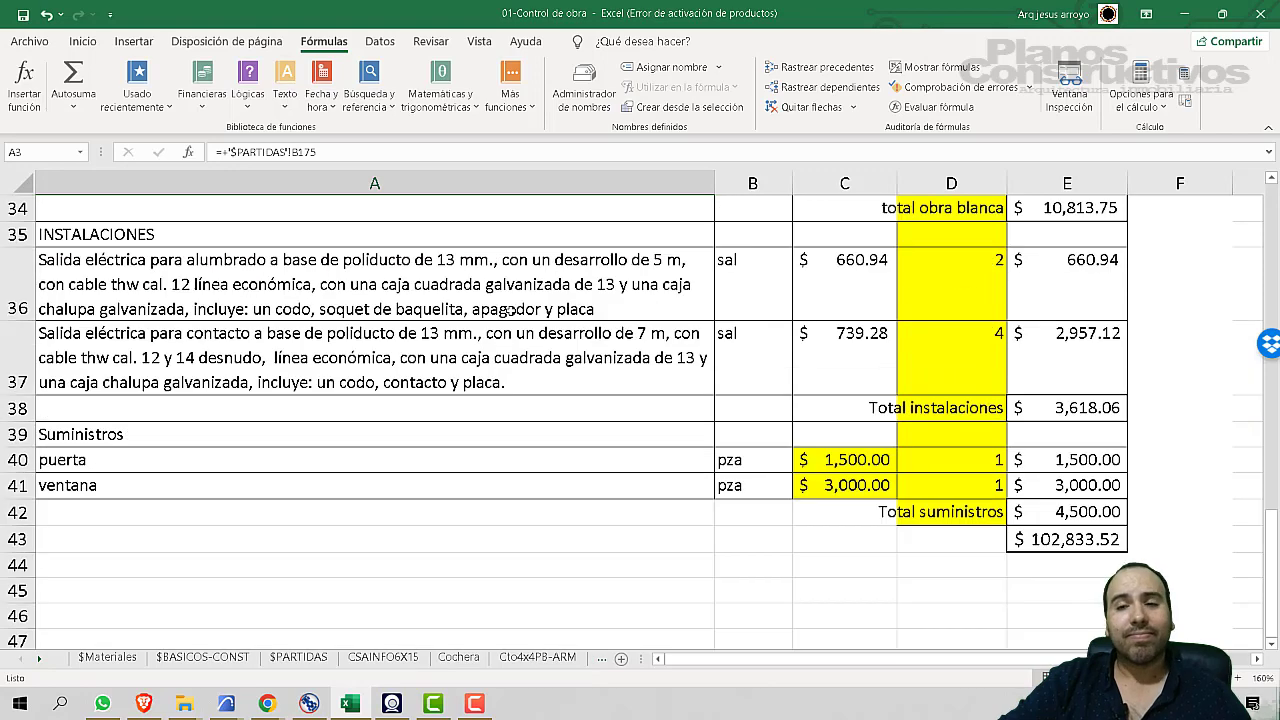
pyautogui.scroll(7, 666, 391)
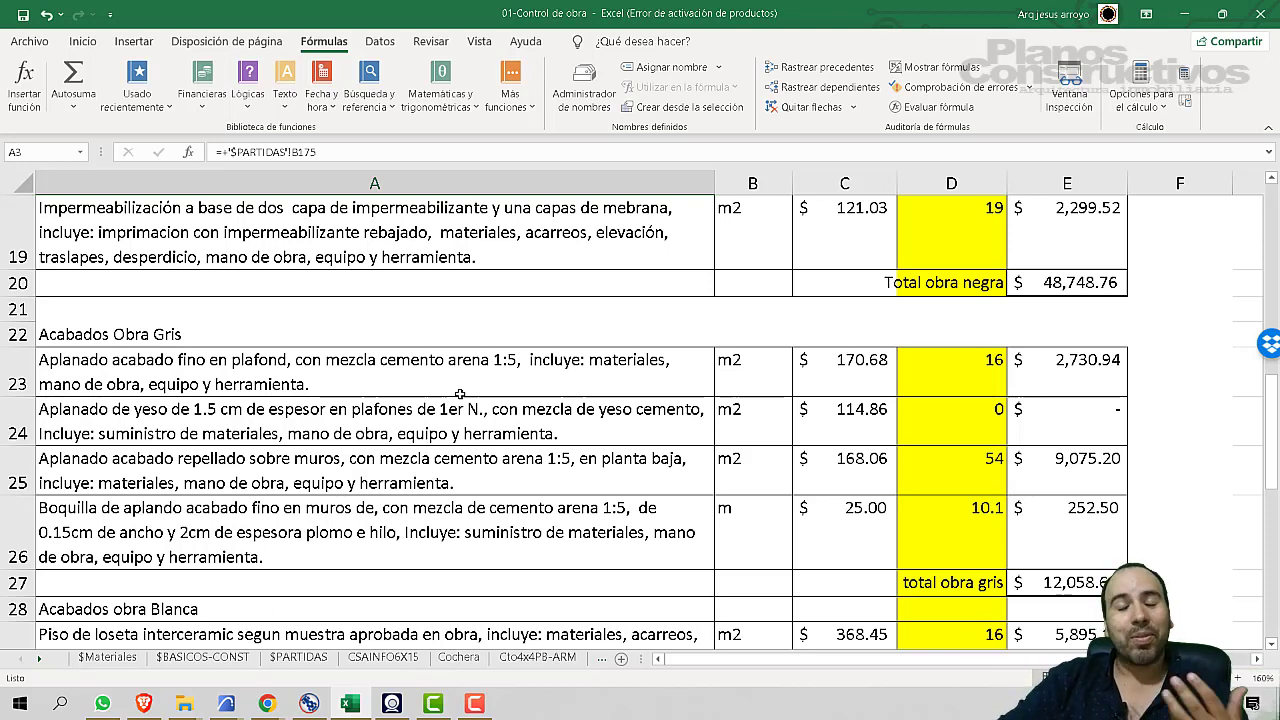
pyautogui.scroll(-5, 448, 395)
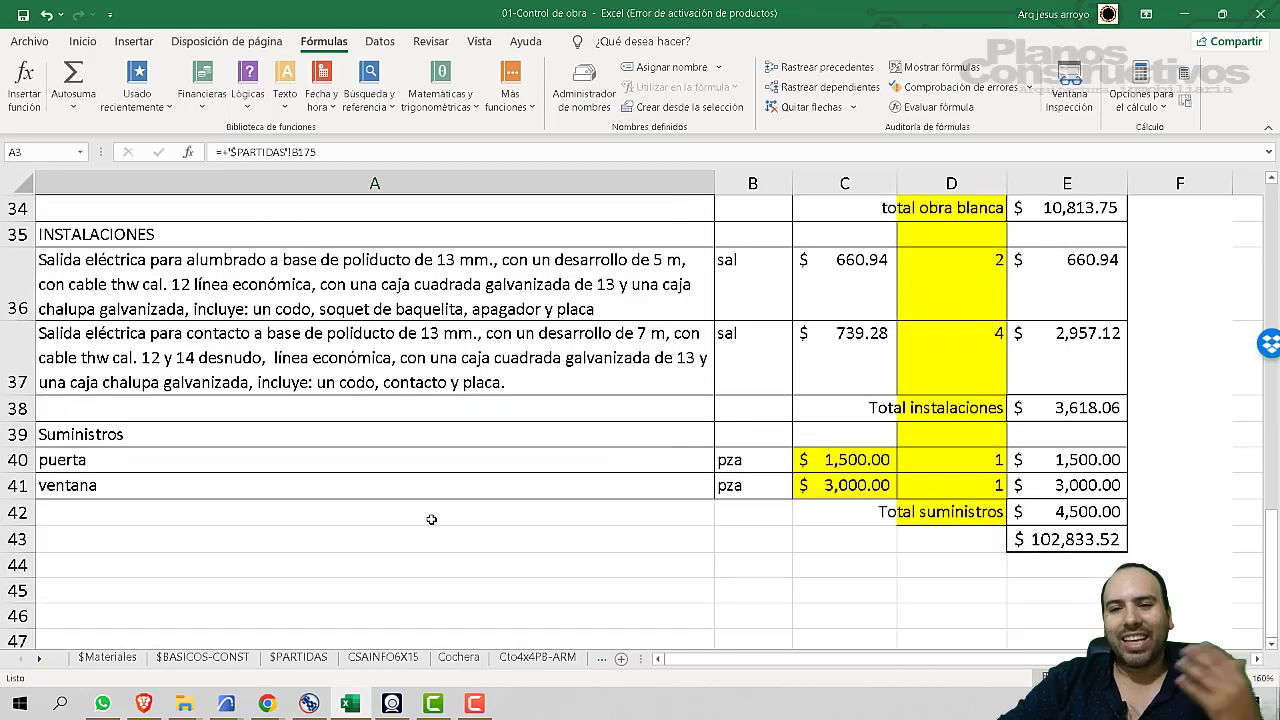
pyautogui.click(318, 657)
pyautogui.scroll(2, 317, 408)
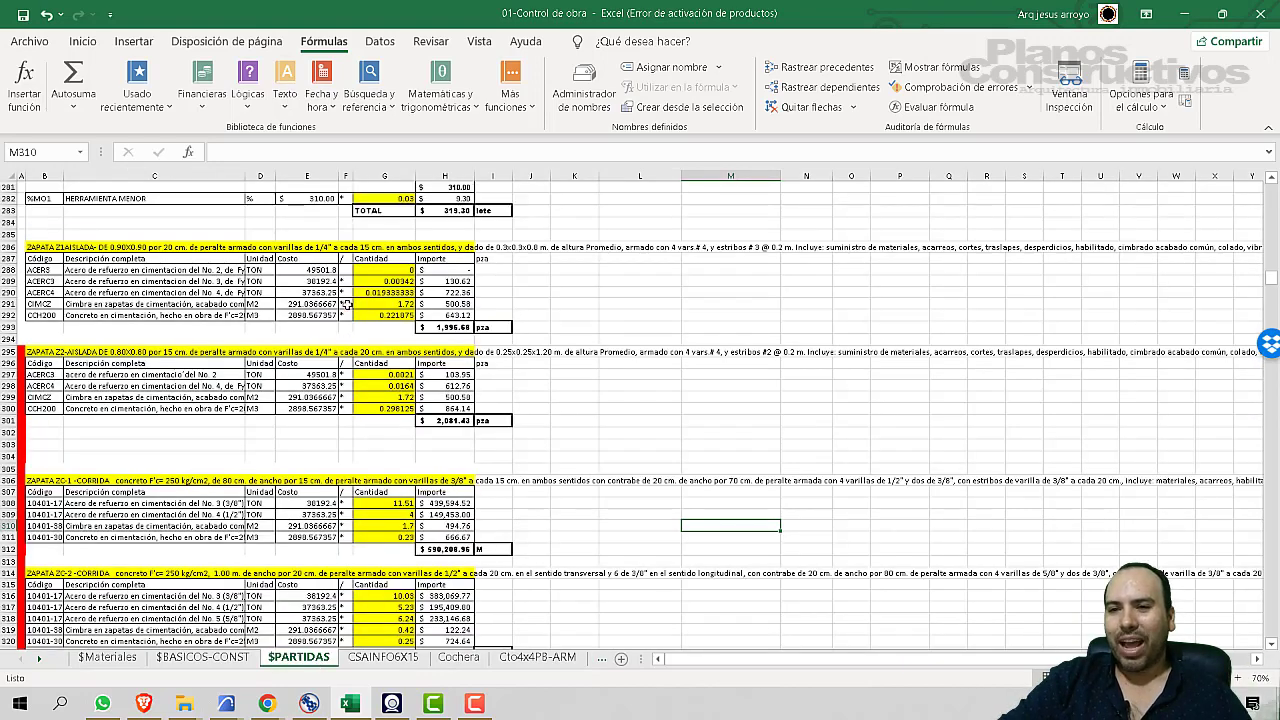
# - Check that the first zapata analysis costs are linked to the $BASICOS-CONST sheet
pyautogui.click(383, 312)
pyautogui.click(312, 304)
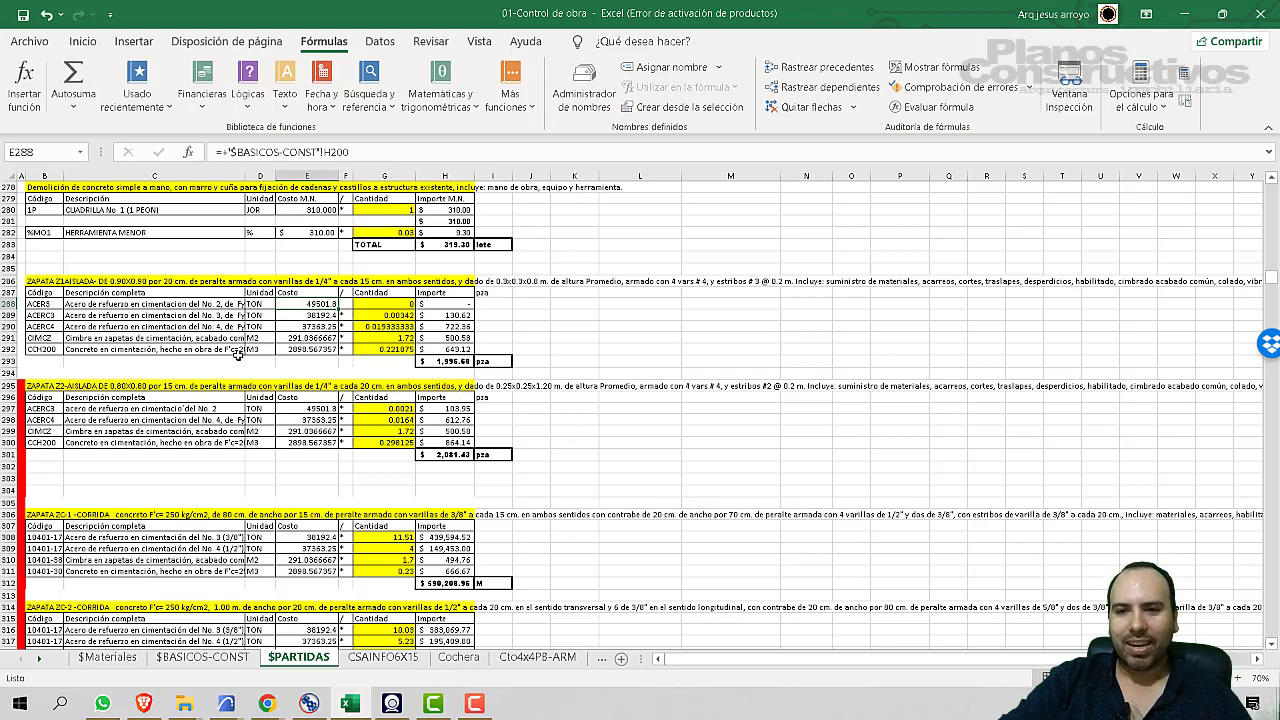
pyautogui.scroll(3, 517, 337)
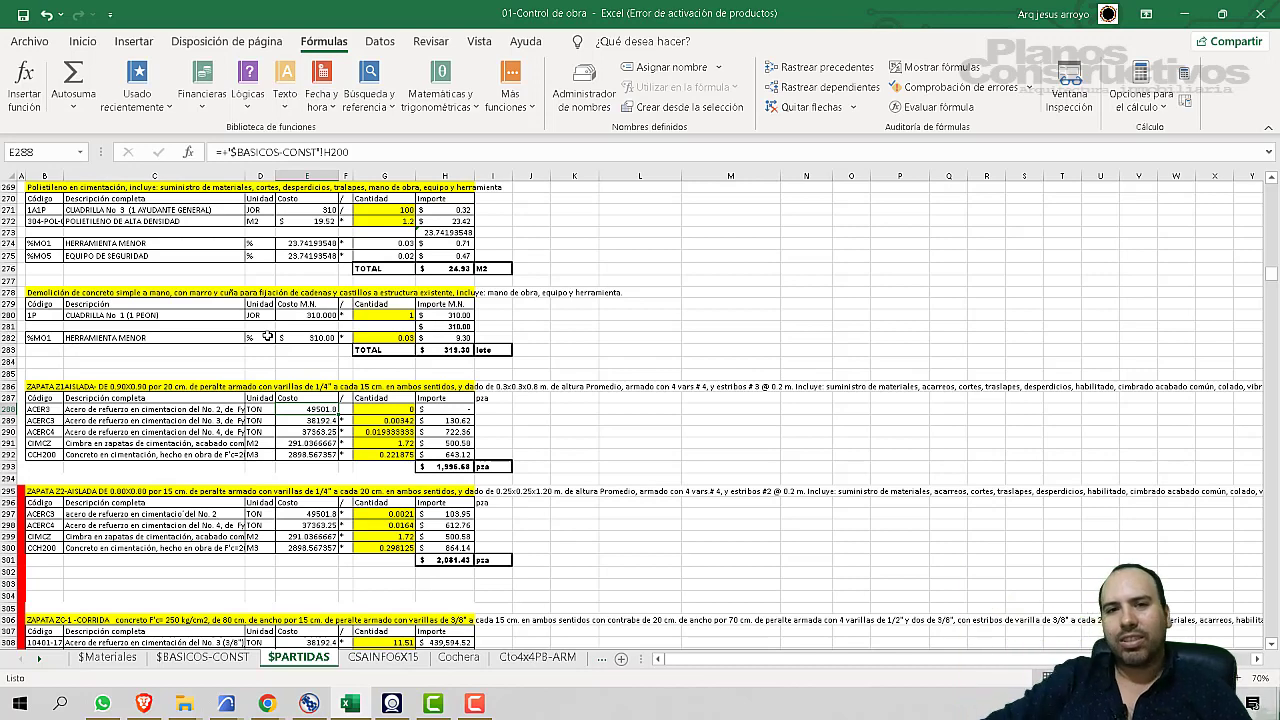
# - Close Excel without saving the workbook and stop the screen recording
pyautogui.click(1260, 14)
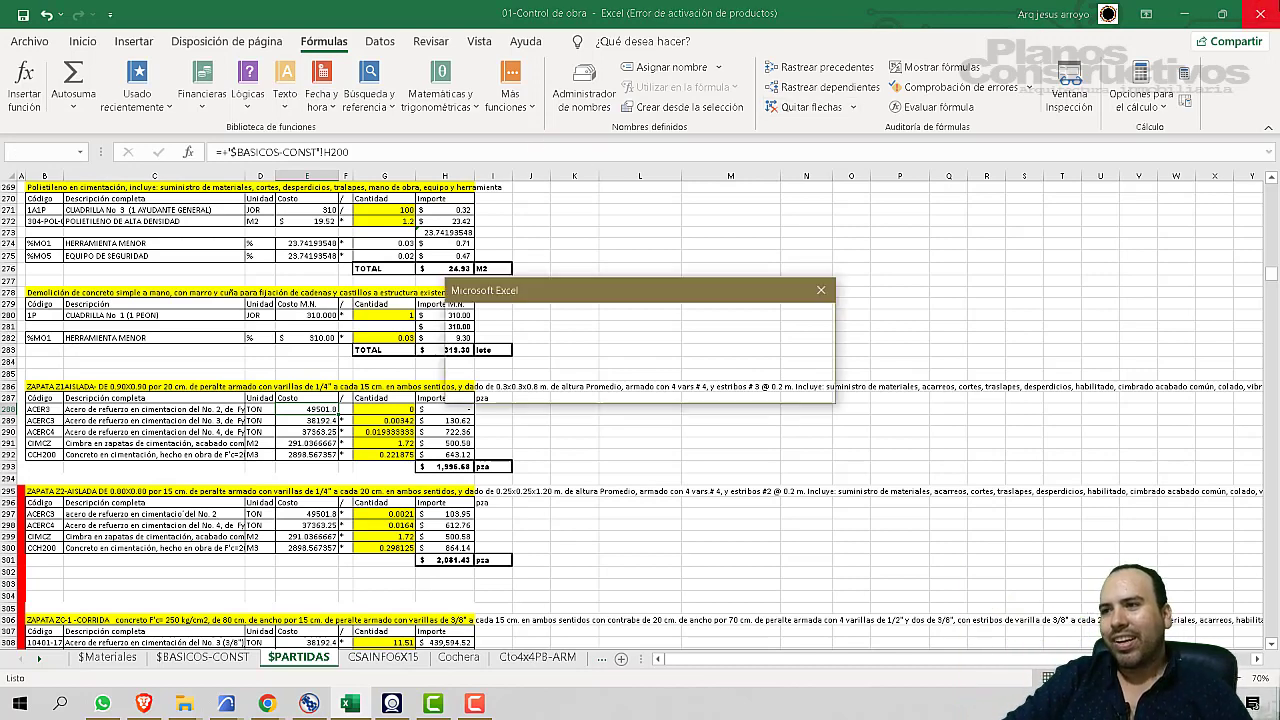
pyautogui.click(630, 390)
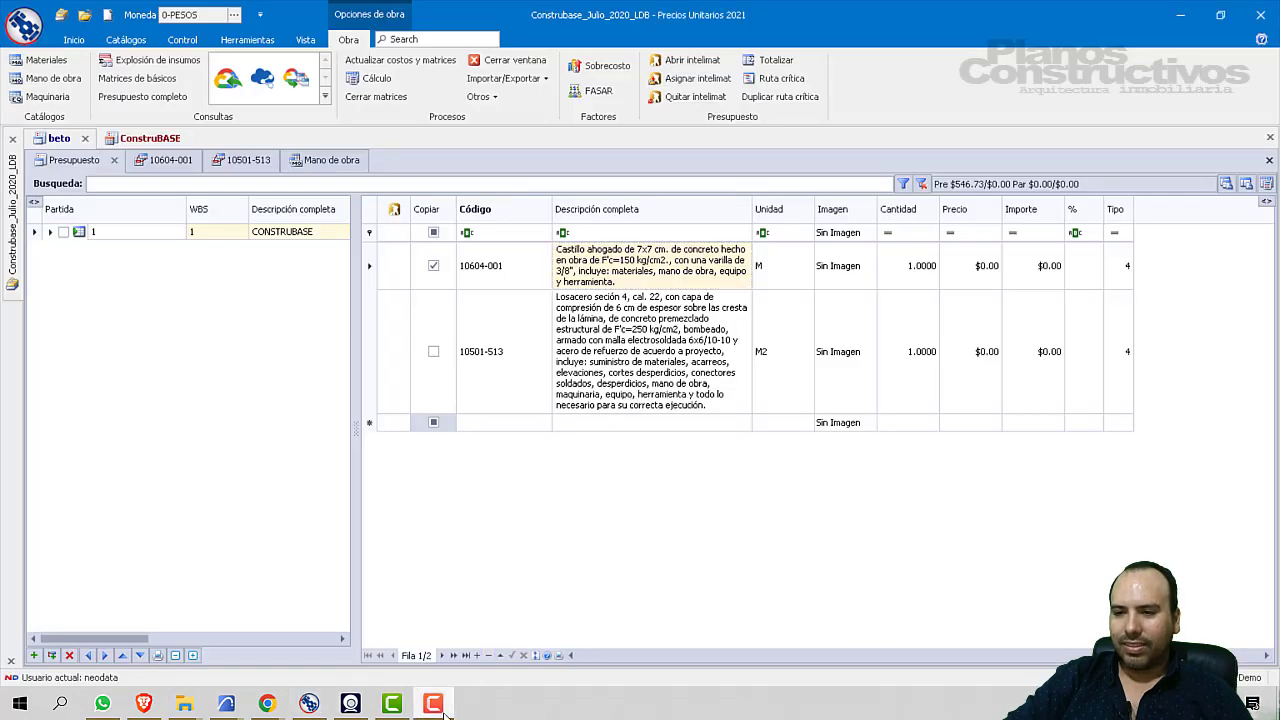
pyautogui.click(1252, 703)
pyautogui.click(1250, 620)
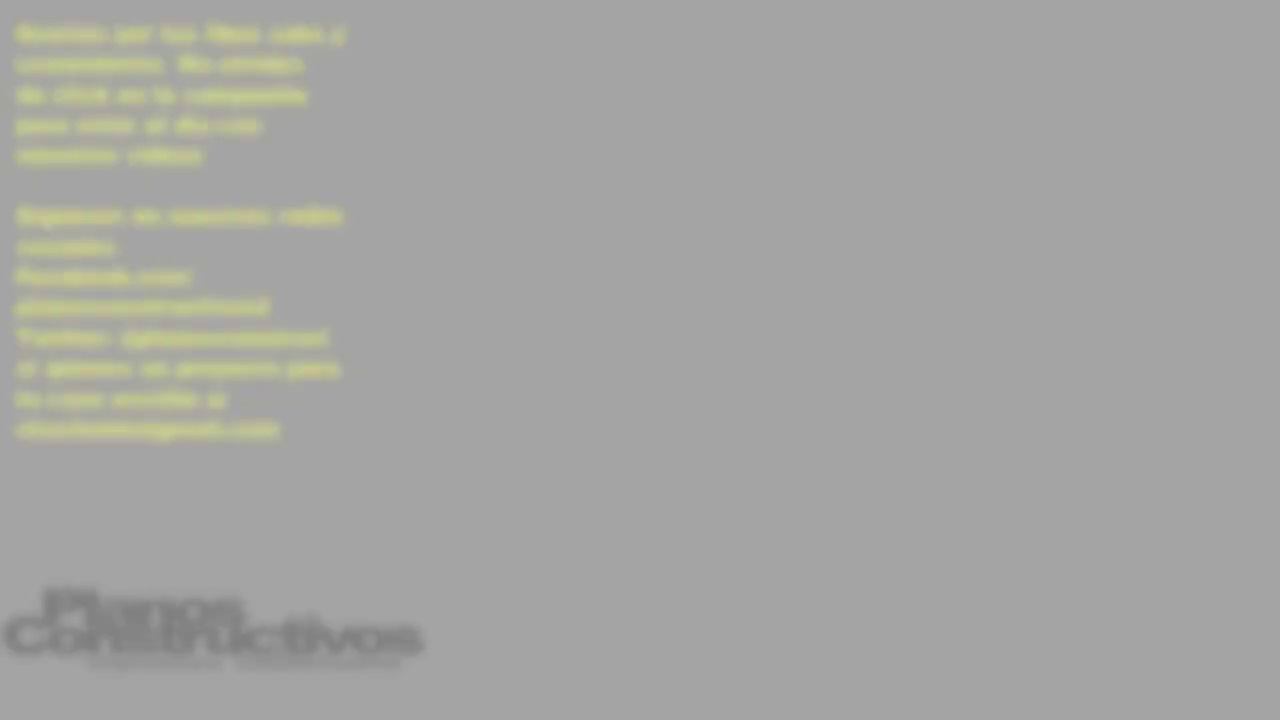